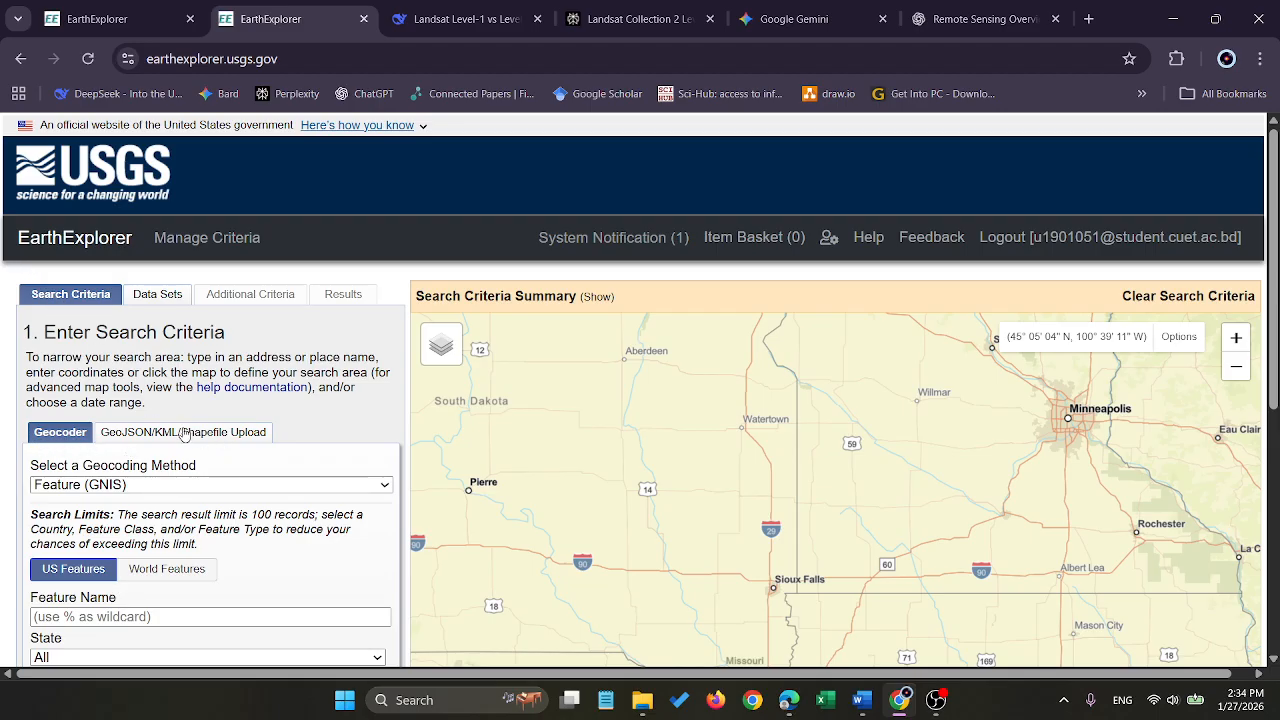
Check the file upload option for the search area, return to the geocoder, and set the geocoding method to Address/Place (Google)
left_click(221, 440)
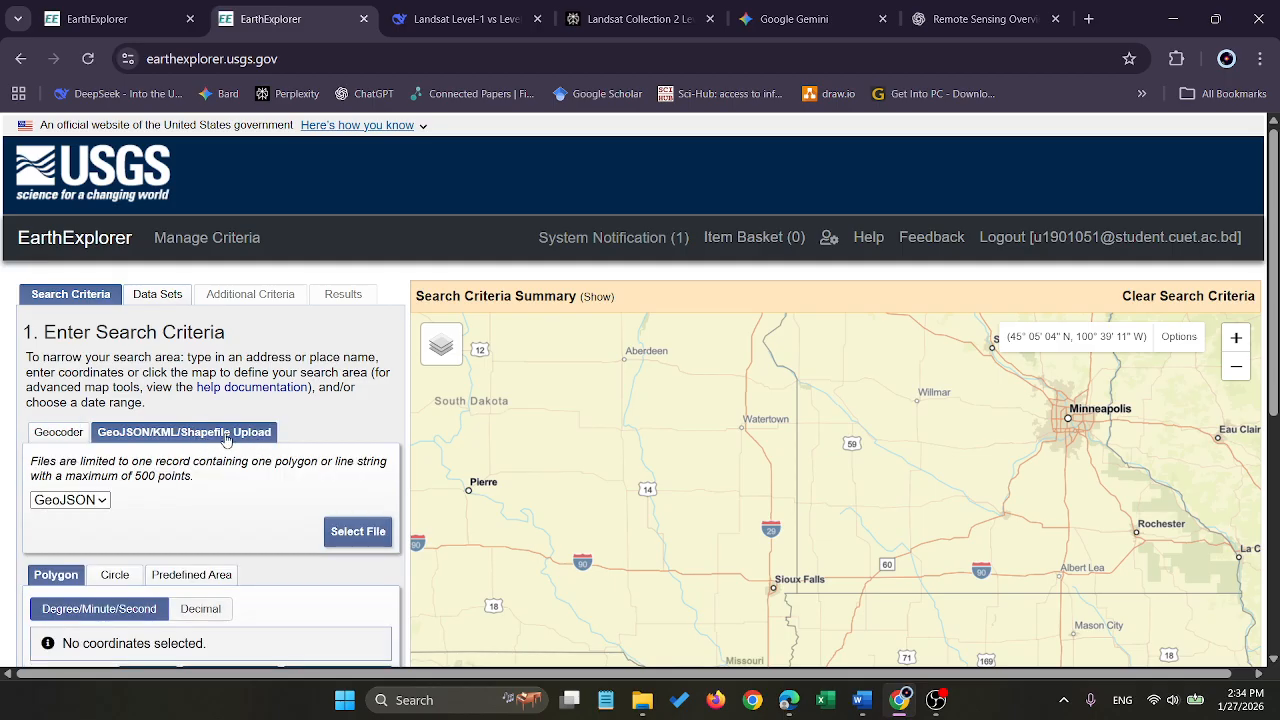
left_click(60, 436)
scroll(114, 426, "down", 1)
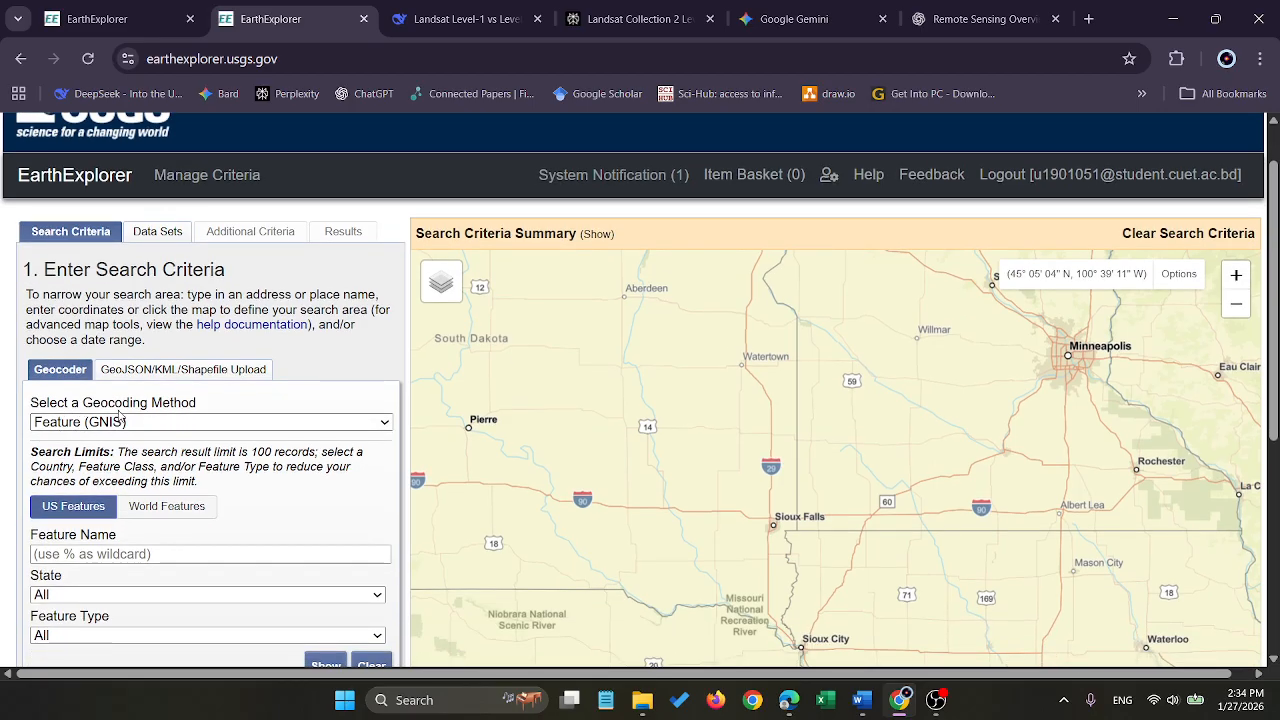
left_click(141, 425)
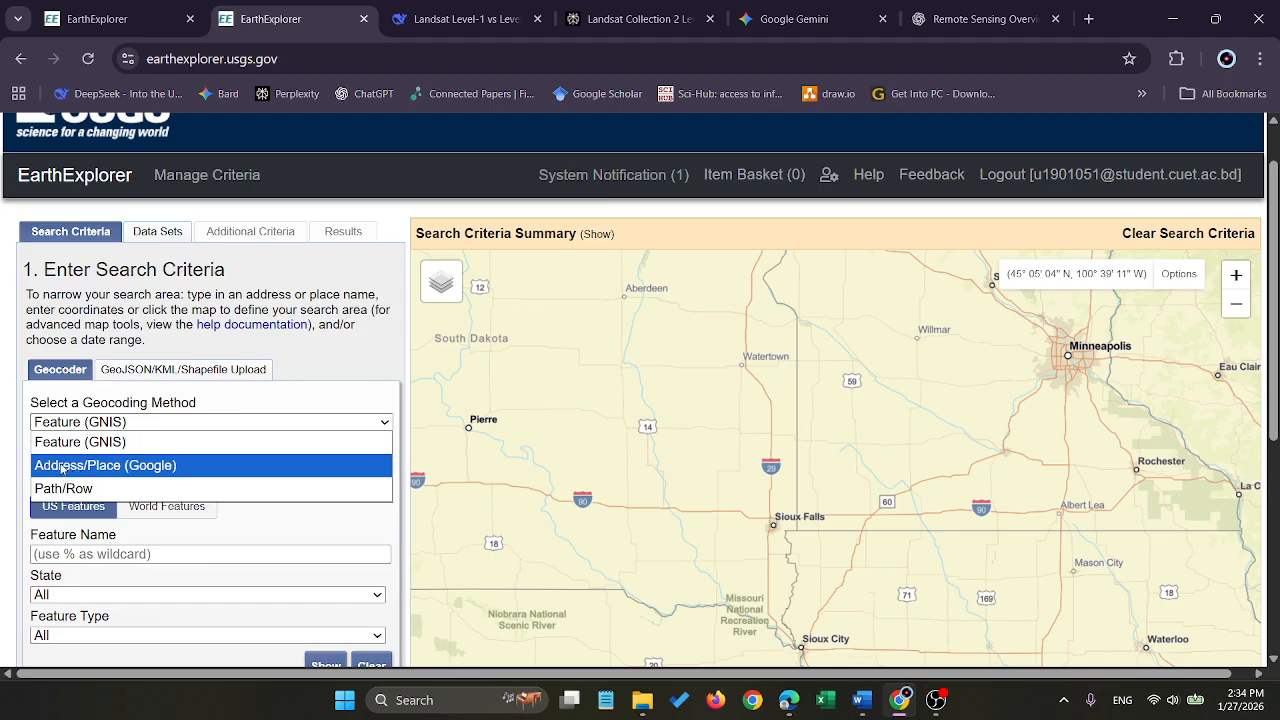
left_click(97, 470)
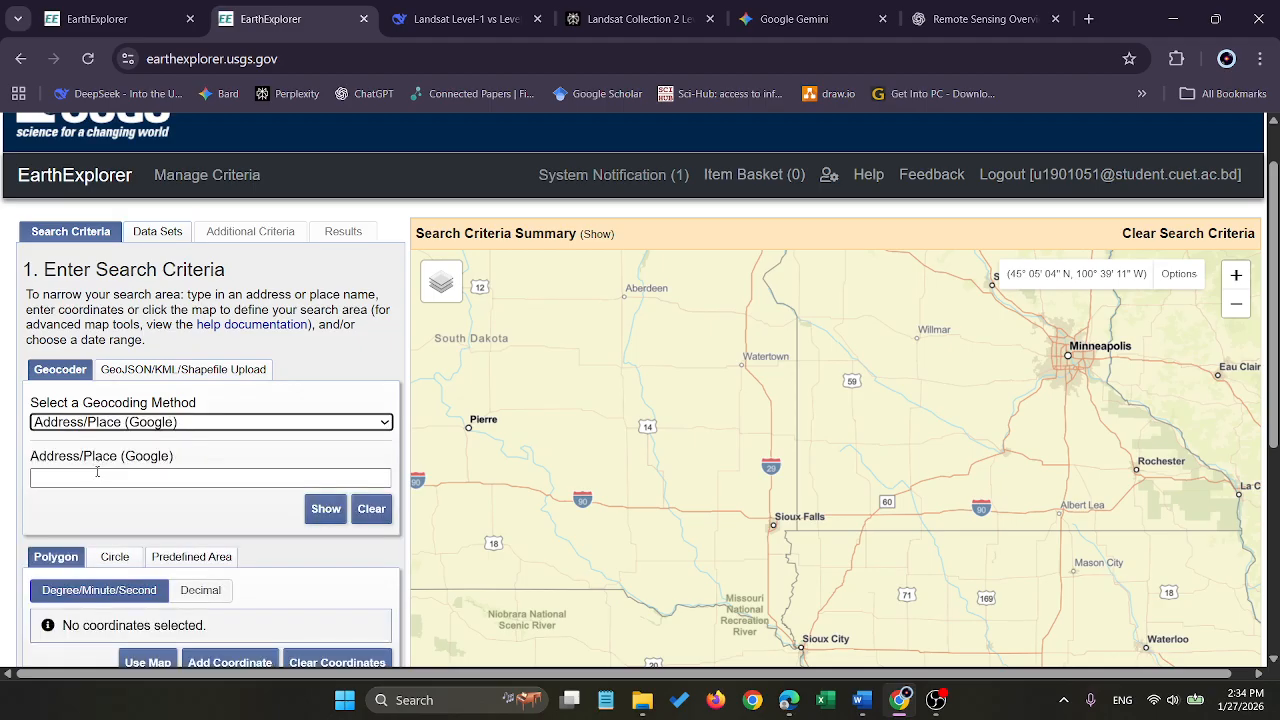
Search for the place "padma ravier, bangladesh" and add the Padma River result to the area of interest
left_click(112, 478)
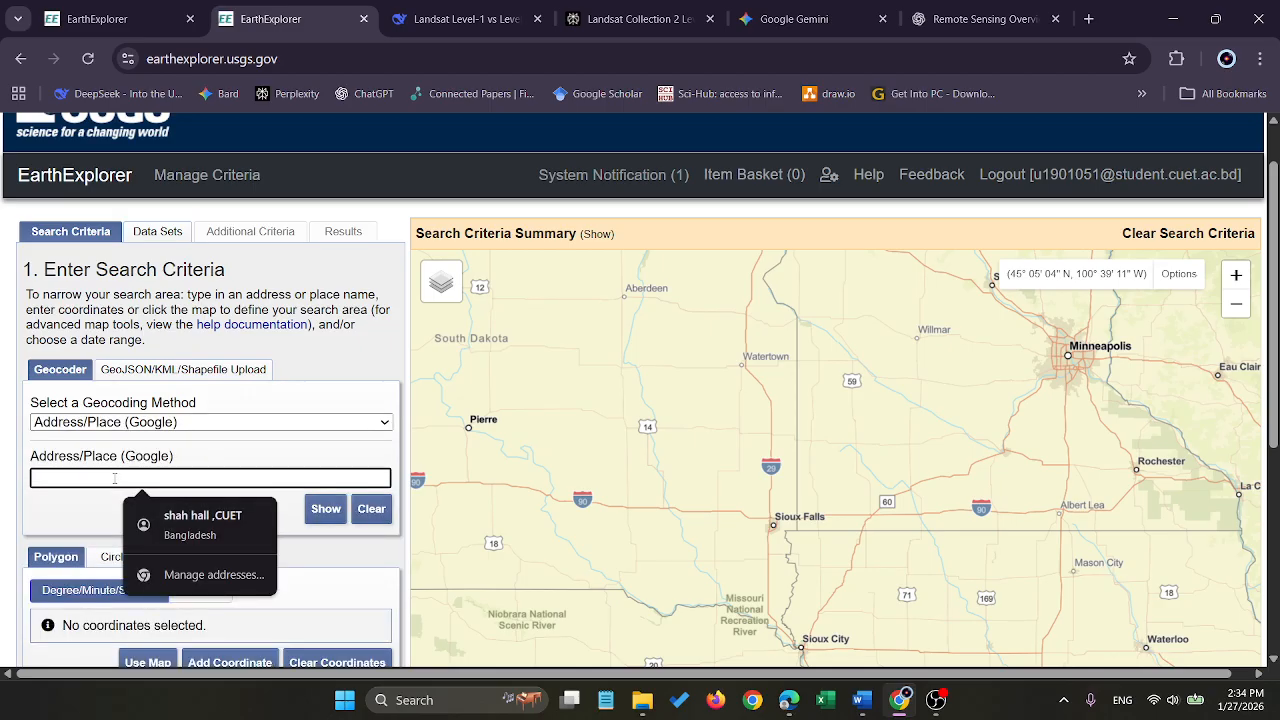
type("padma rav")
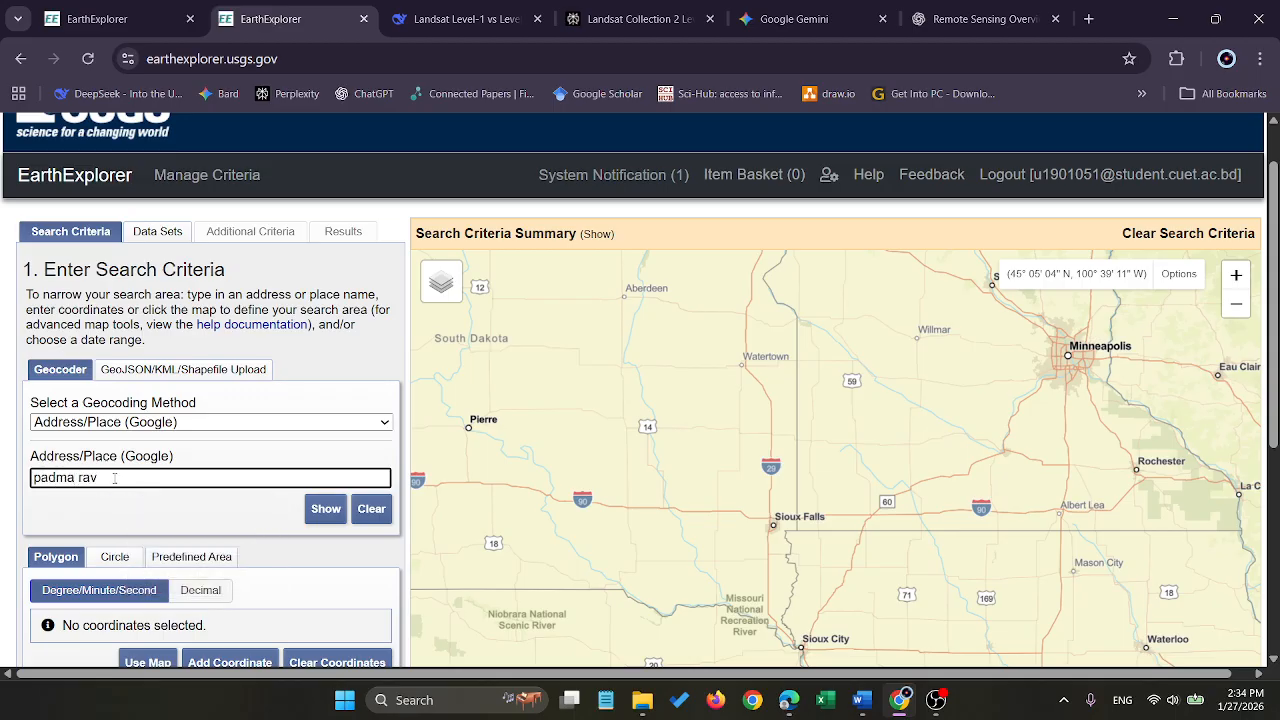
type("ier, bangladesh")
left_click(326, 510)
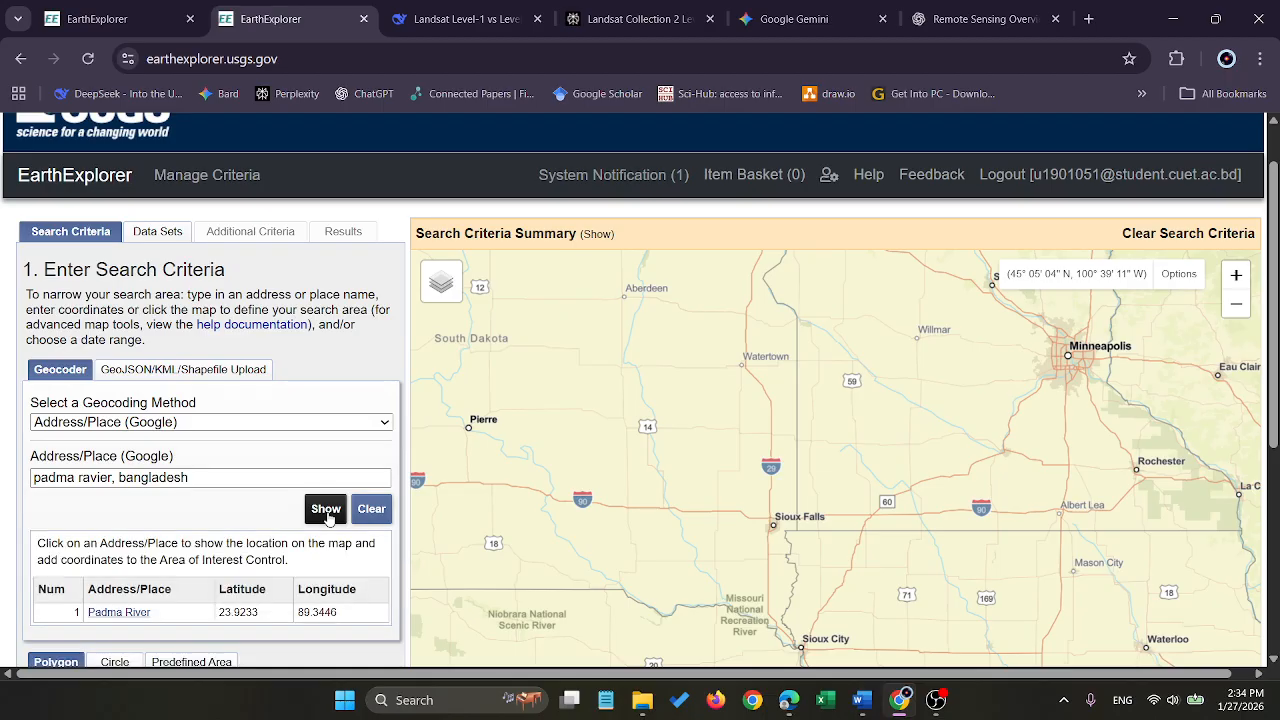
scroll(167, 519, "down", 1)
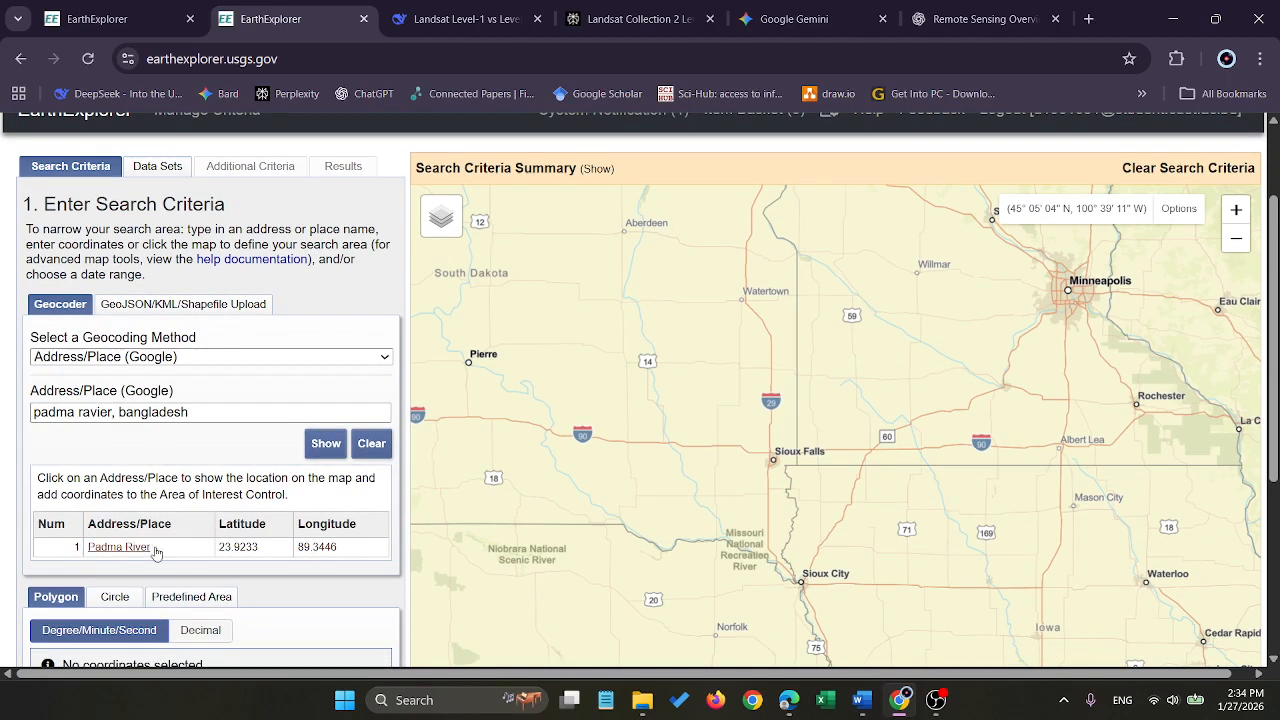
left_click(124, 554)
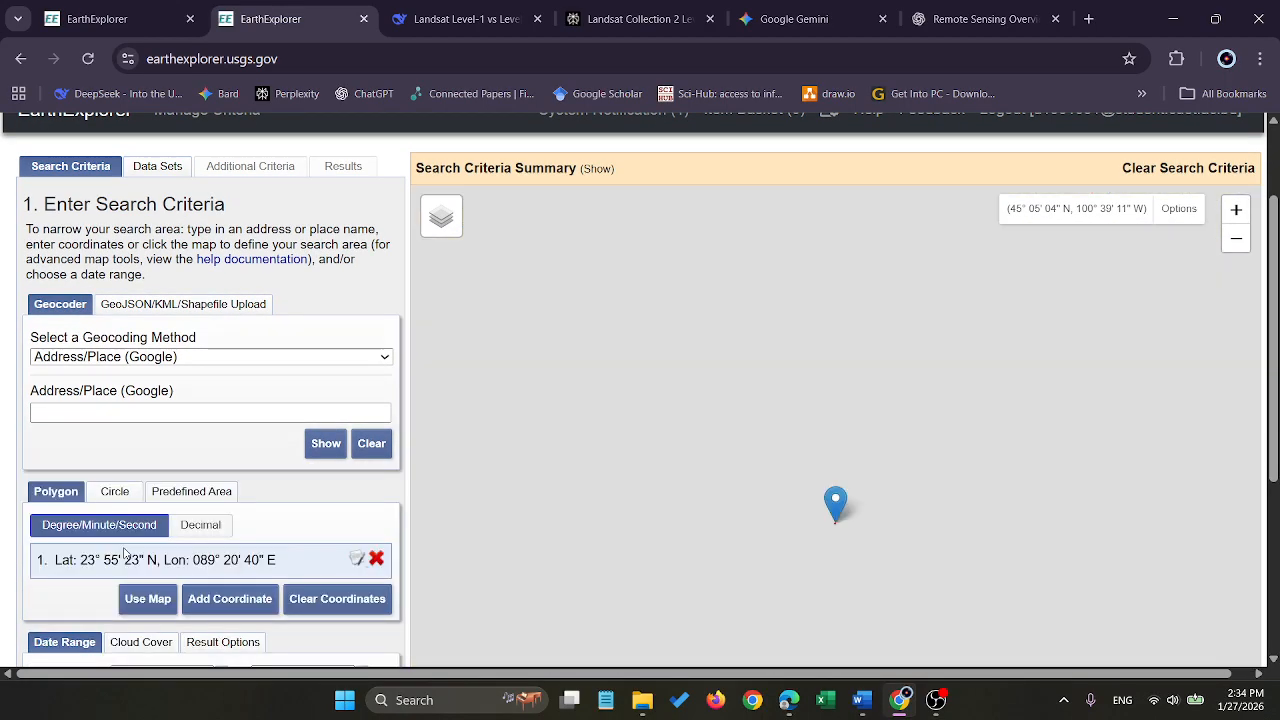
Inspect the Padma River marker on the map and delete its coordinate from the polygon list
scroll(857, 519, "up", 2)
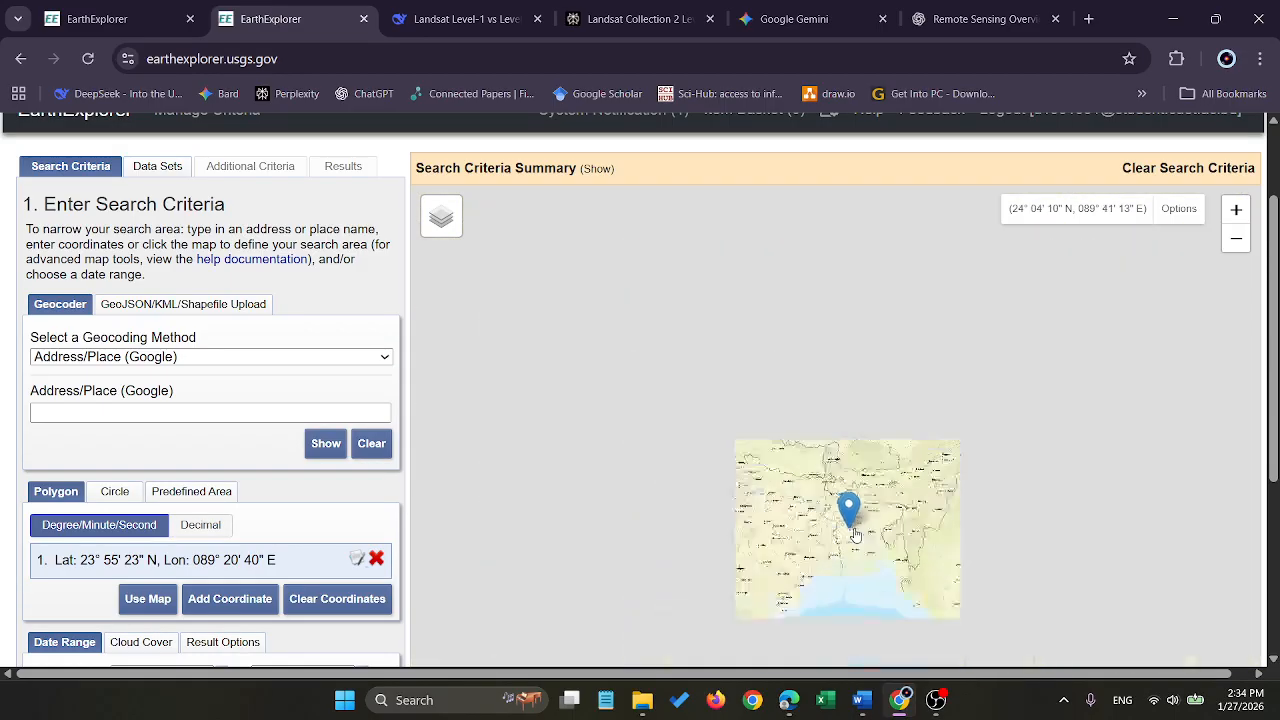
left_click_drag(739, 255, 741, 172)
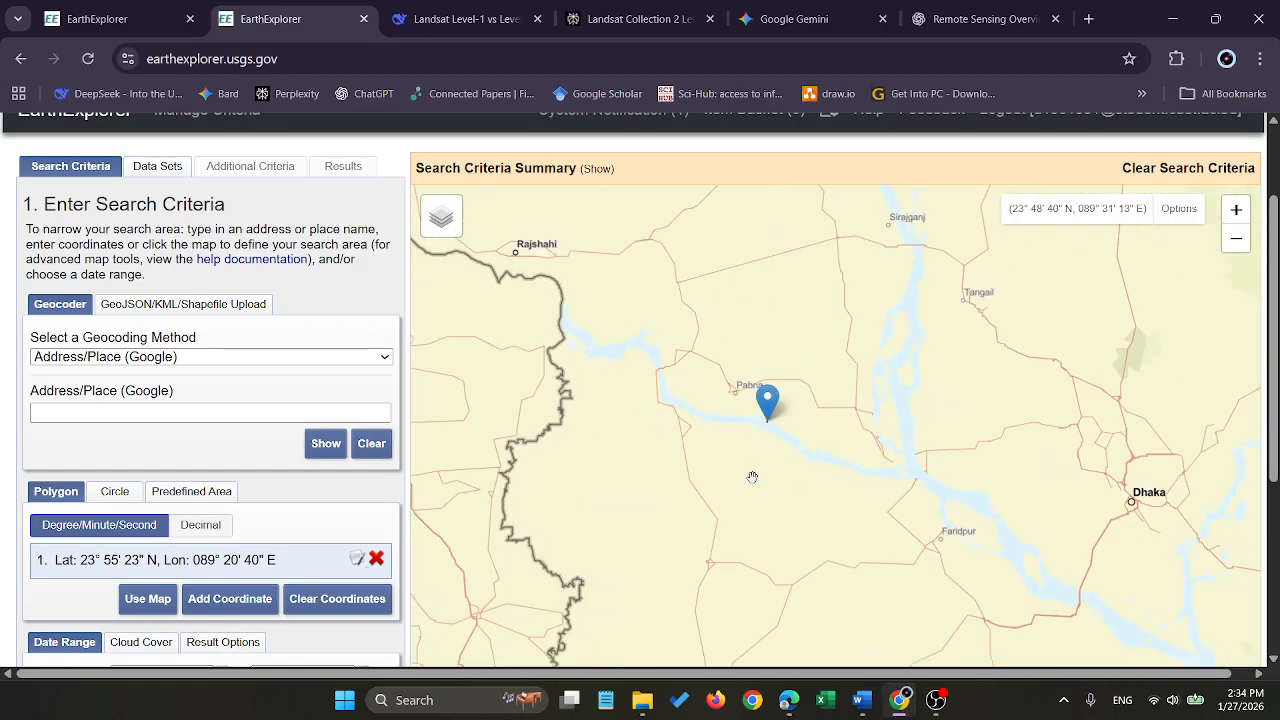
left_click_drag(746, 481, 853, 425)
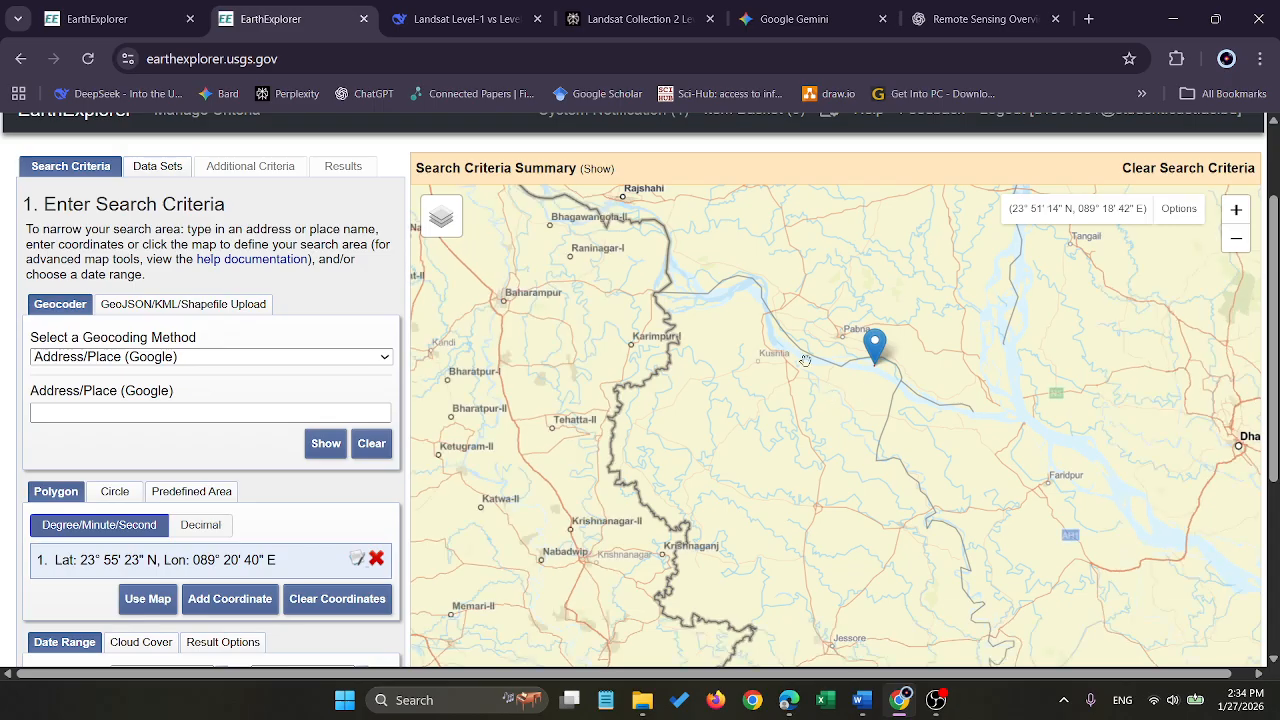
scroll(141, 493, "down", 1)
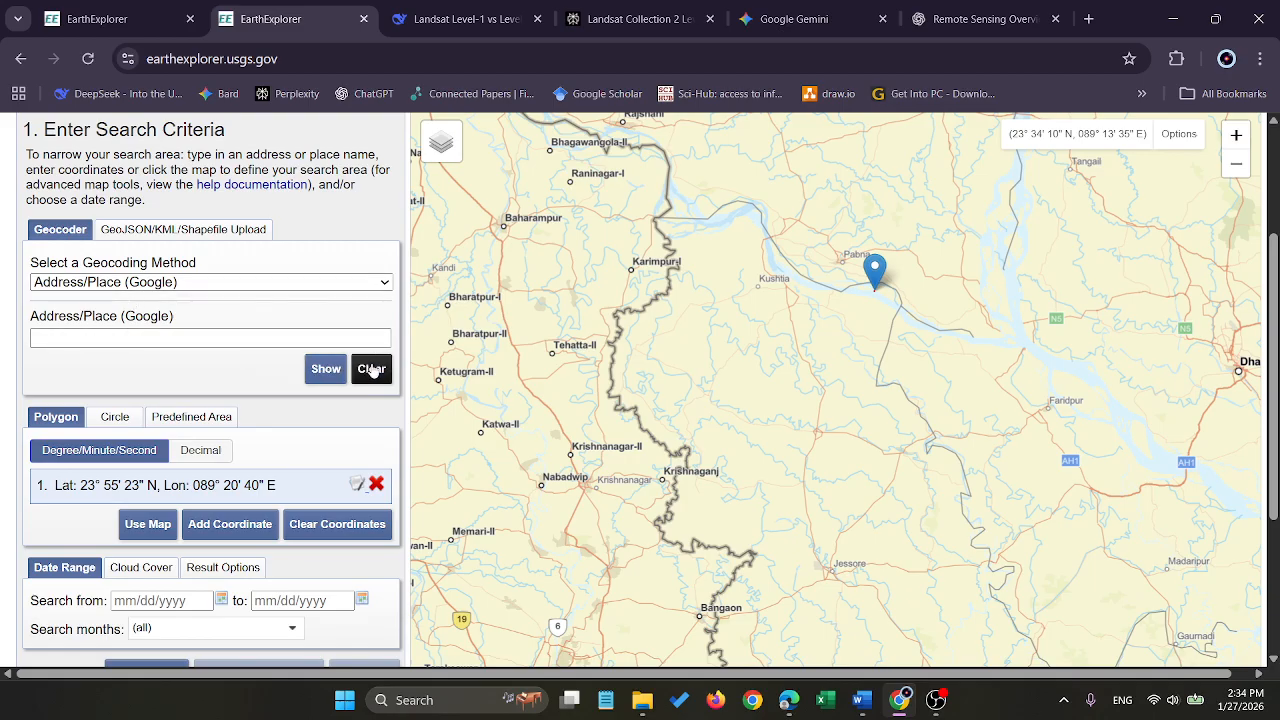
left_click(376, 486)
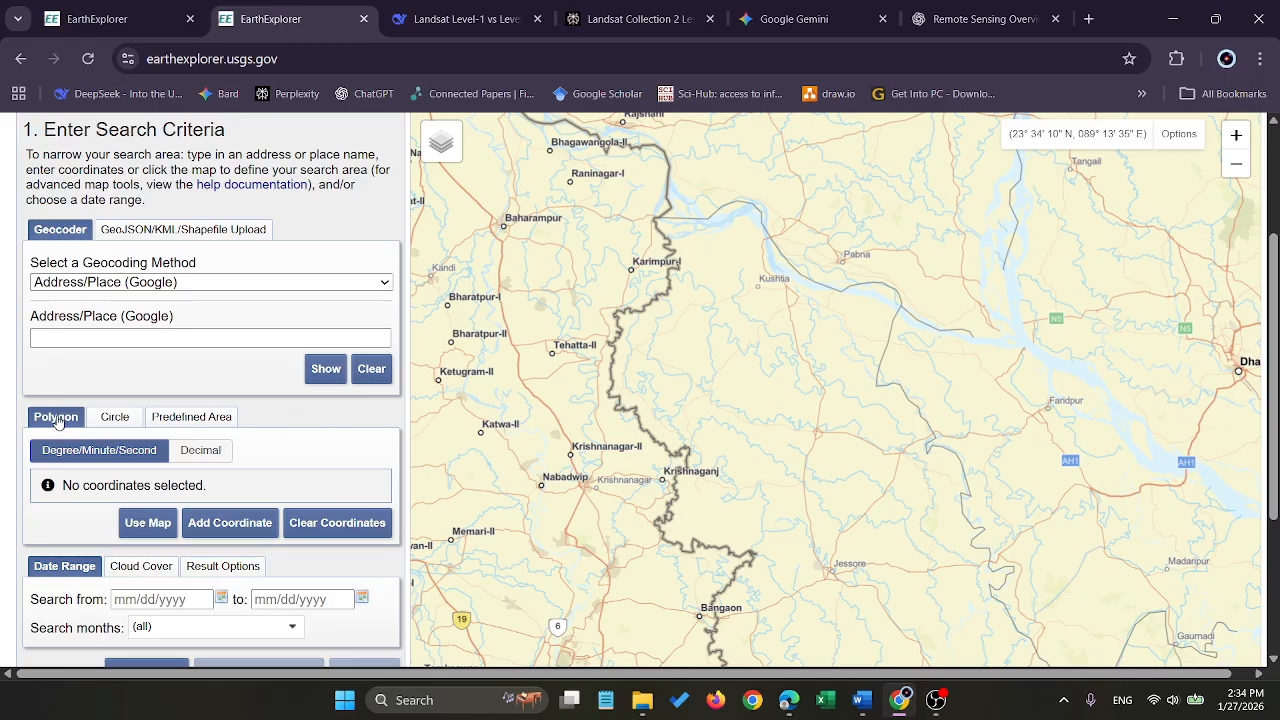
Outline a six-point polygon search area on the map between Tehatta-II, Karimpur-I and Kushtia
left_click(661, 293)
left_click_drag(862, 243, 865, 242)
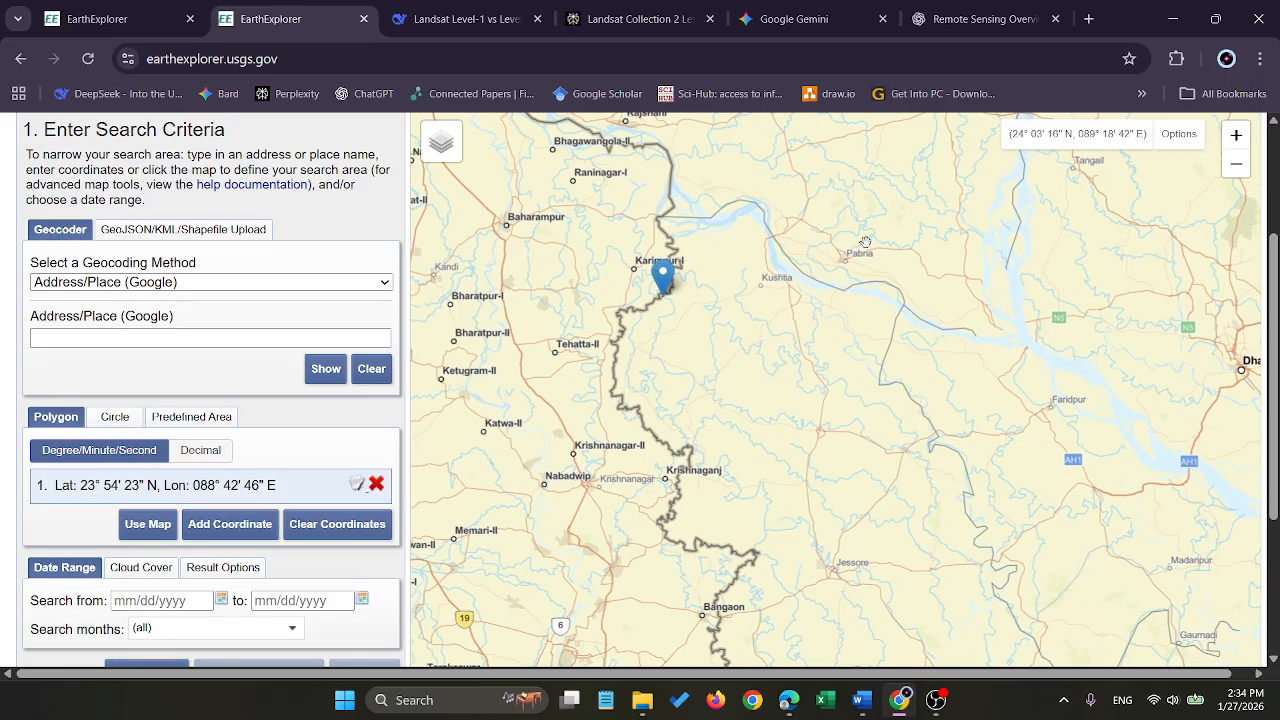
left_click(790, 284)
left_click(821, 379)
left_click(721, 417)
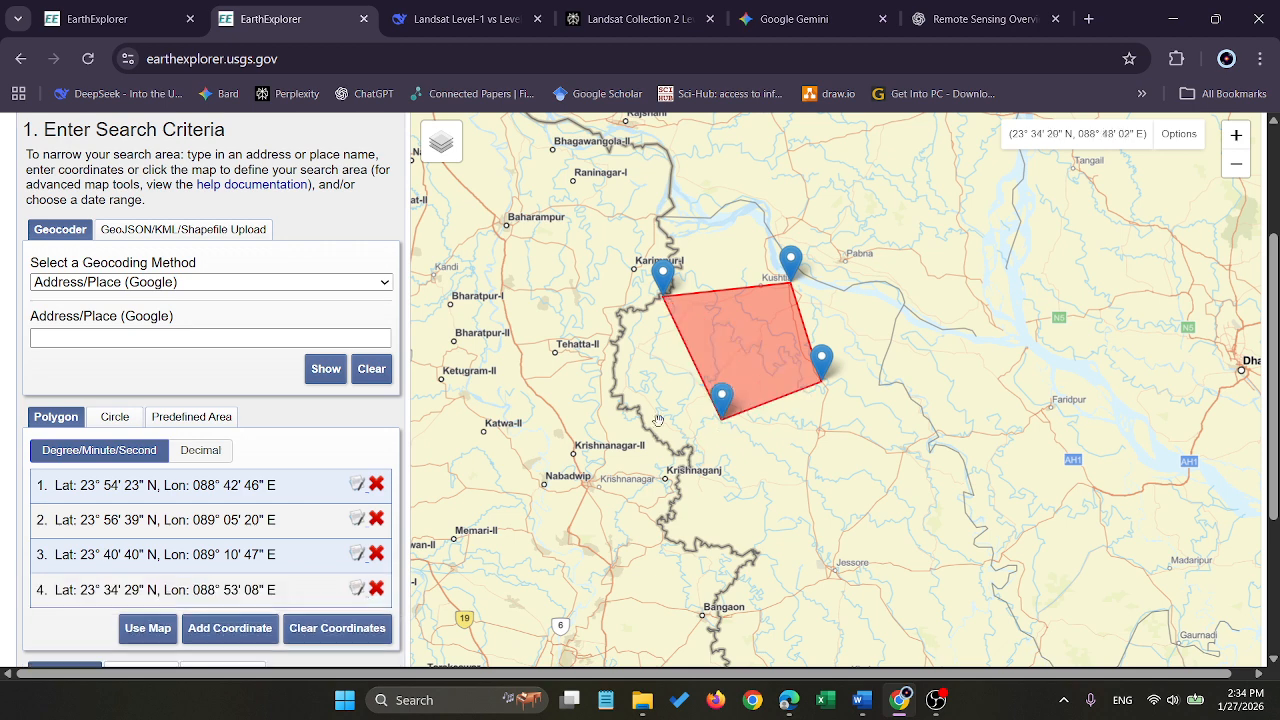
left_click(594, 389)
left_click(595, 318)
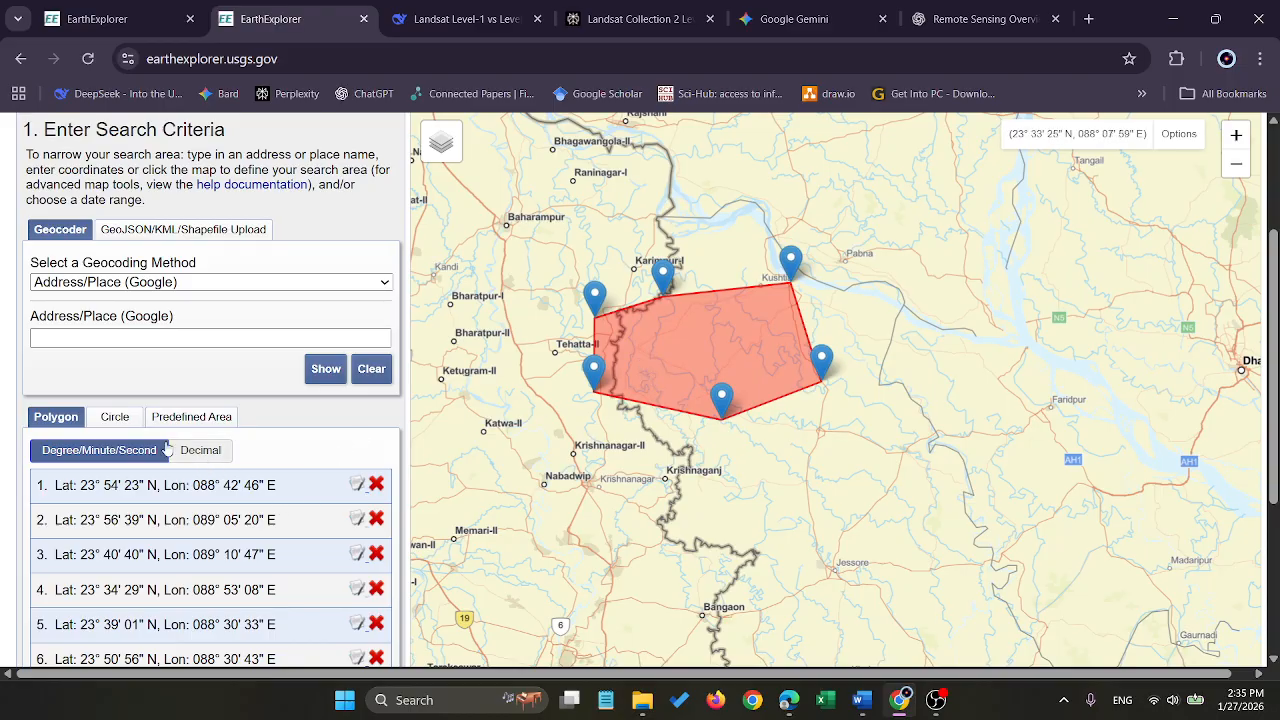
Define a circular search area on the map centred just southeast of Karimpur-I with a radius of about 21.5 kilometers
left_click(114, 418)
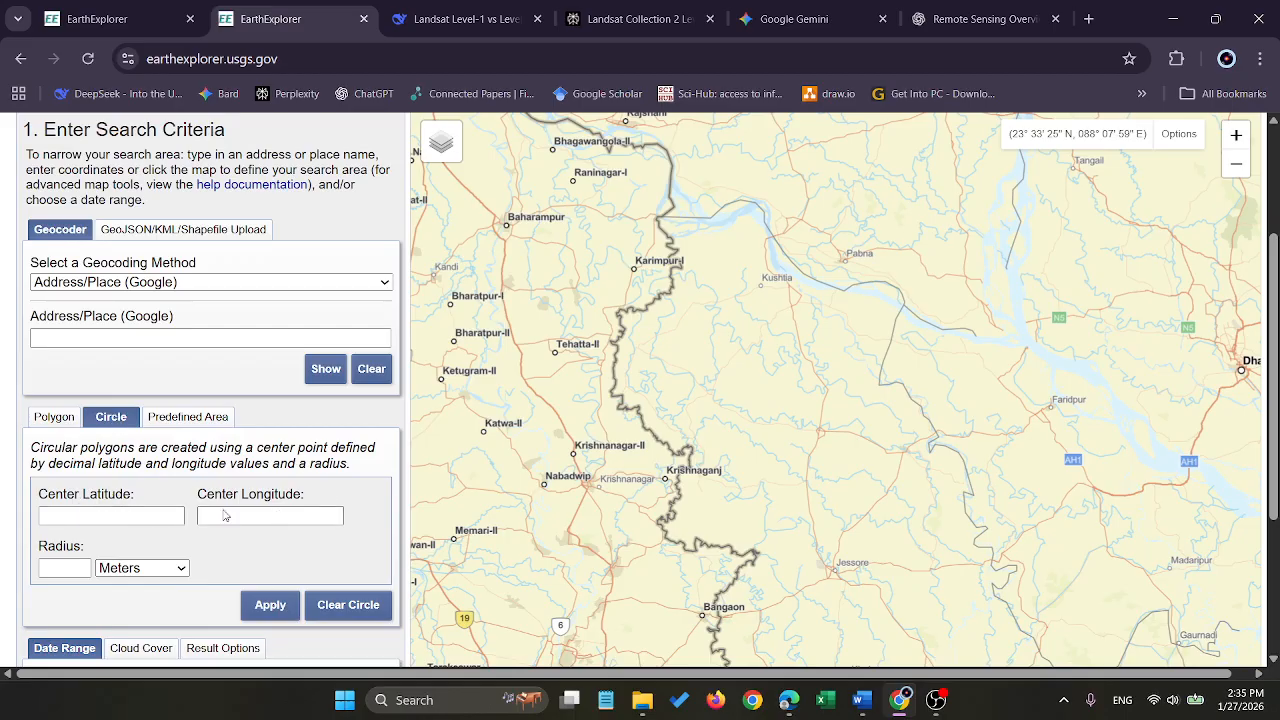
left_click(681, 312)
left_click(701, 380)
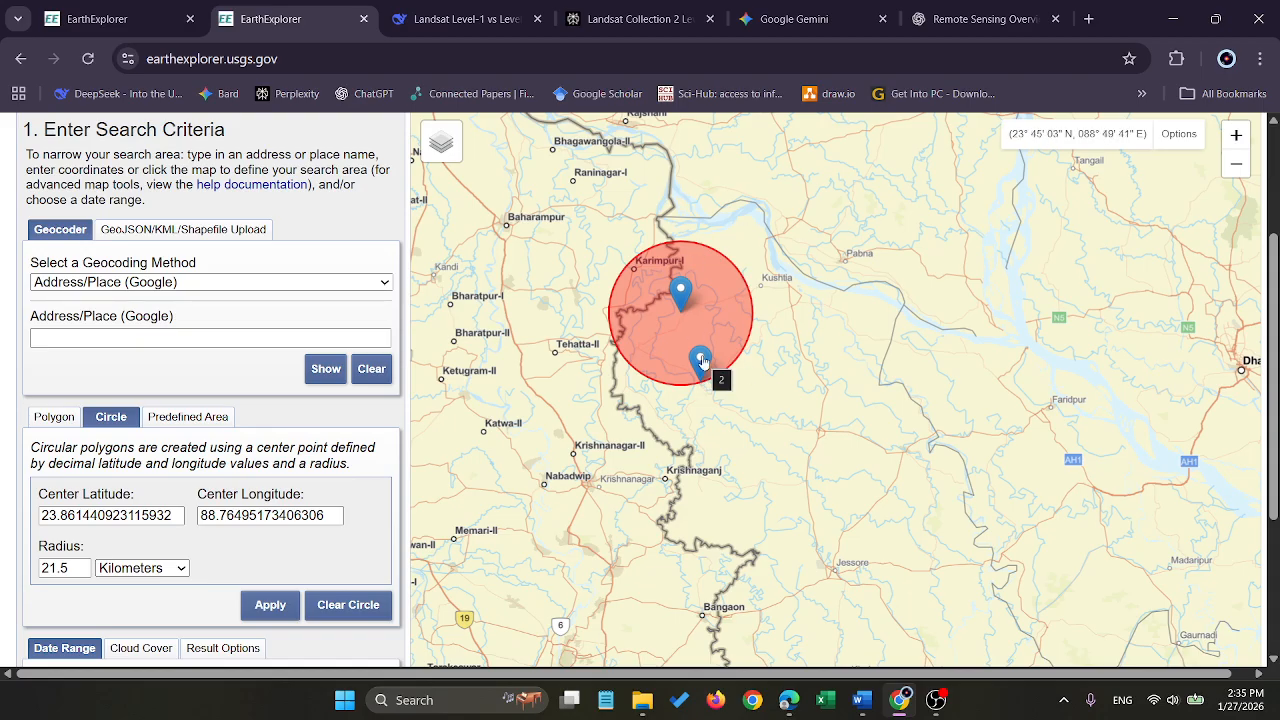
left_click(74, 336)
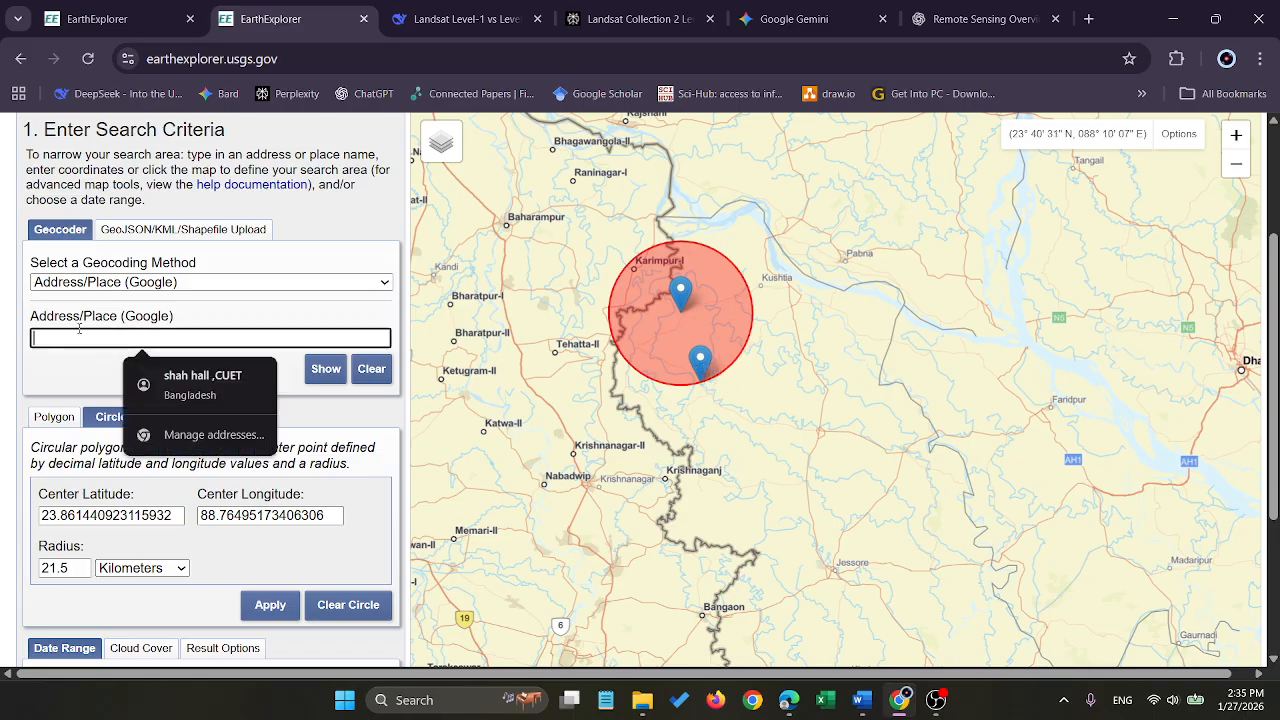
Look over the start and end date fields of the date range criteria
scroll(90, 335, "down", 2)
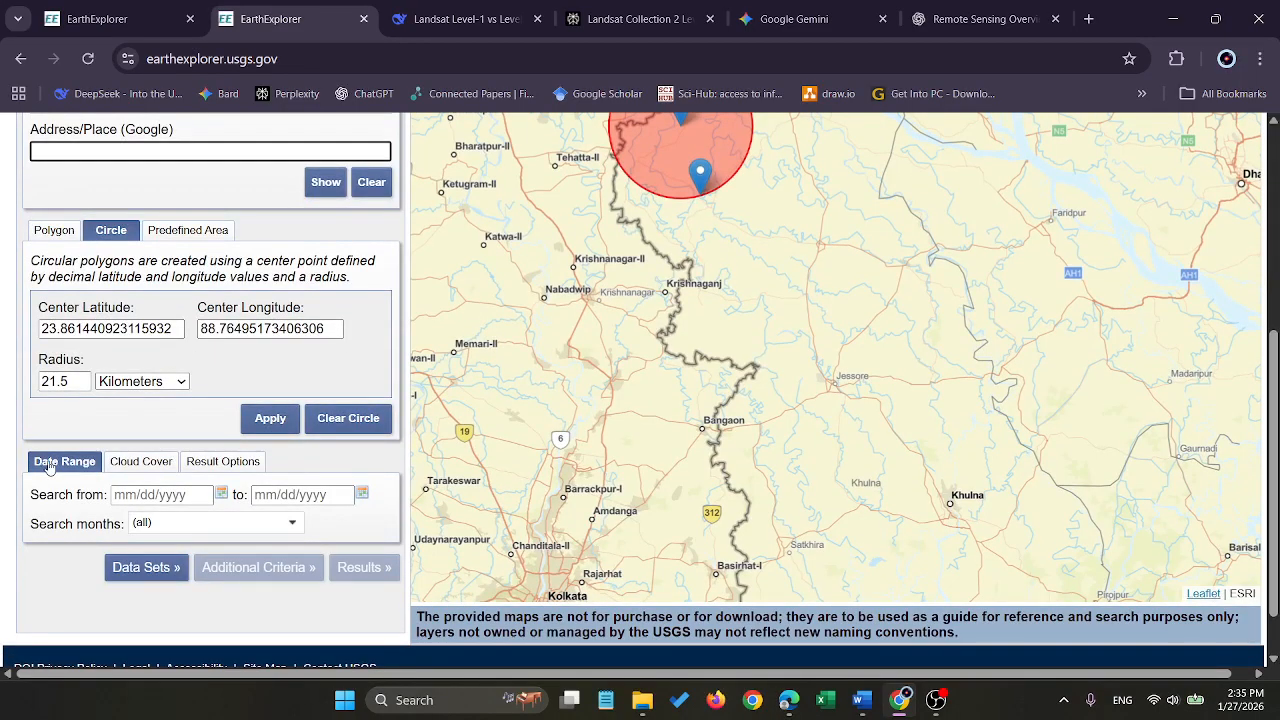
left_click(84, 466)
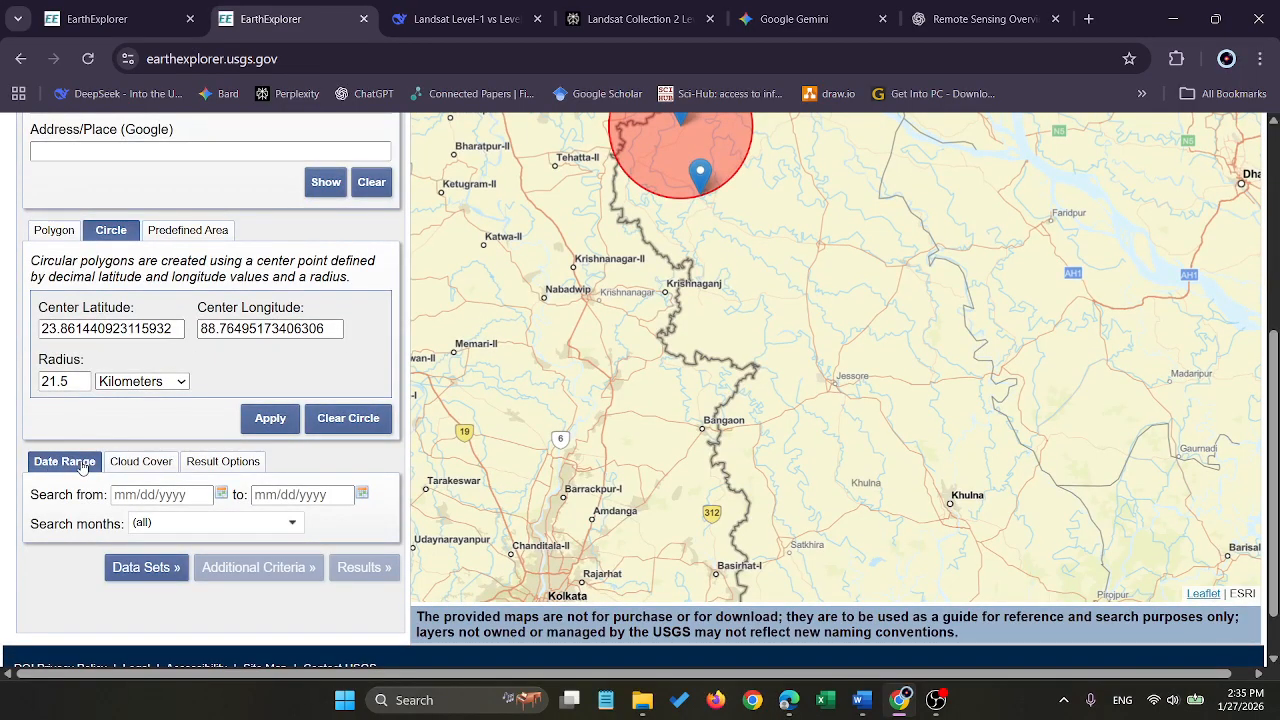
left_click(131, 498)
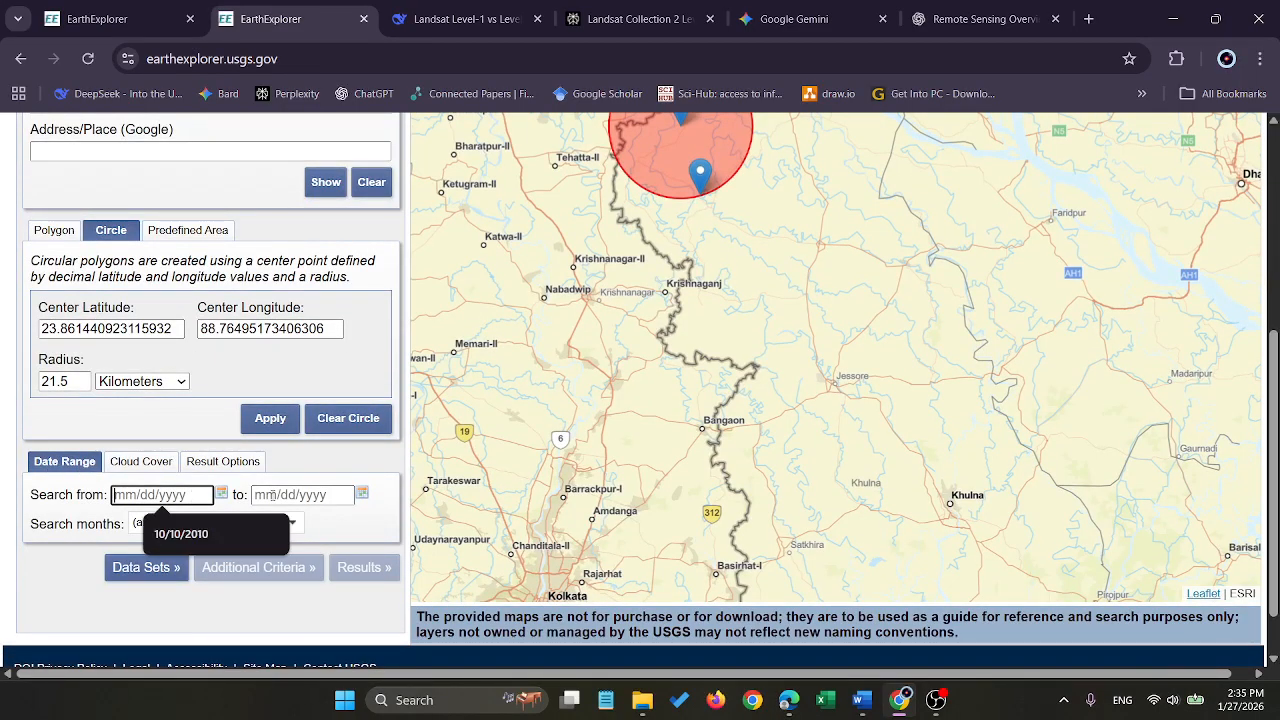
left_click(335, 500)
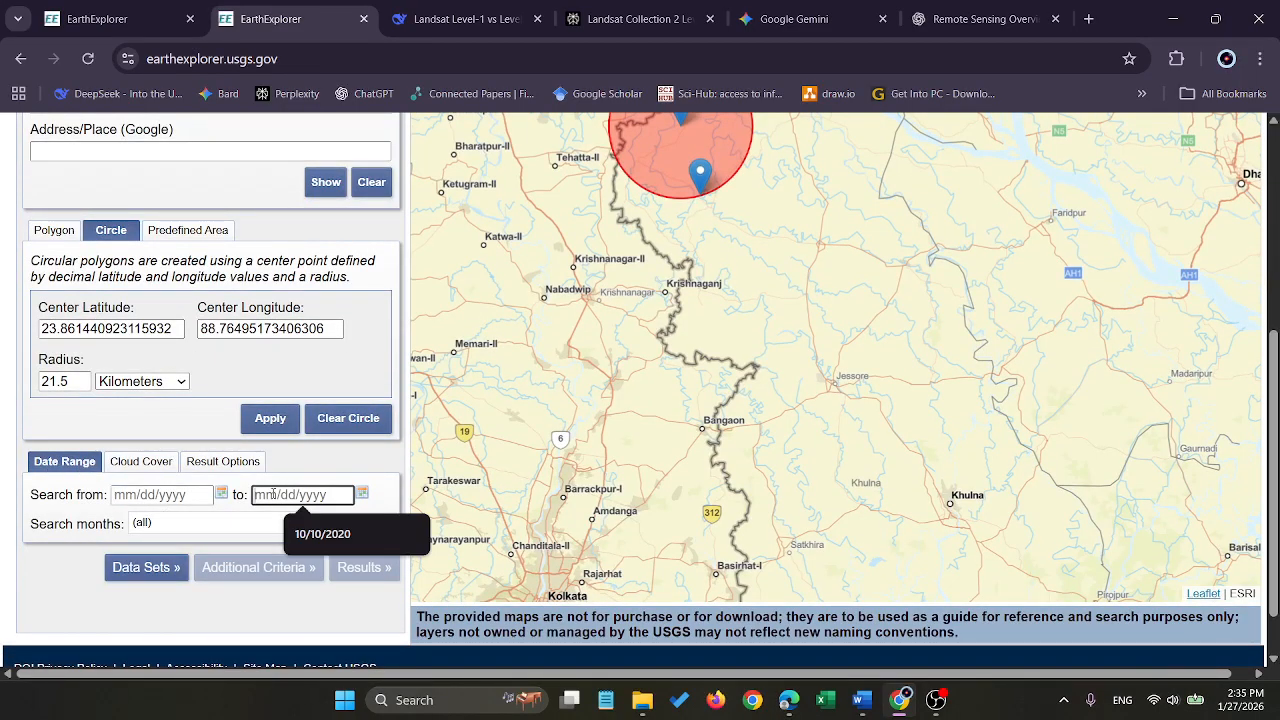
Set the cloud cover range to 0% - 0%
left_click(134, 463)
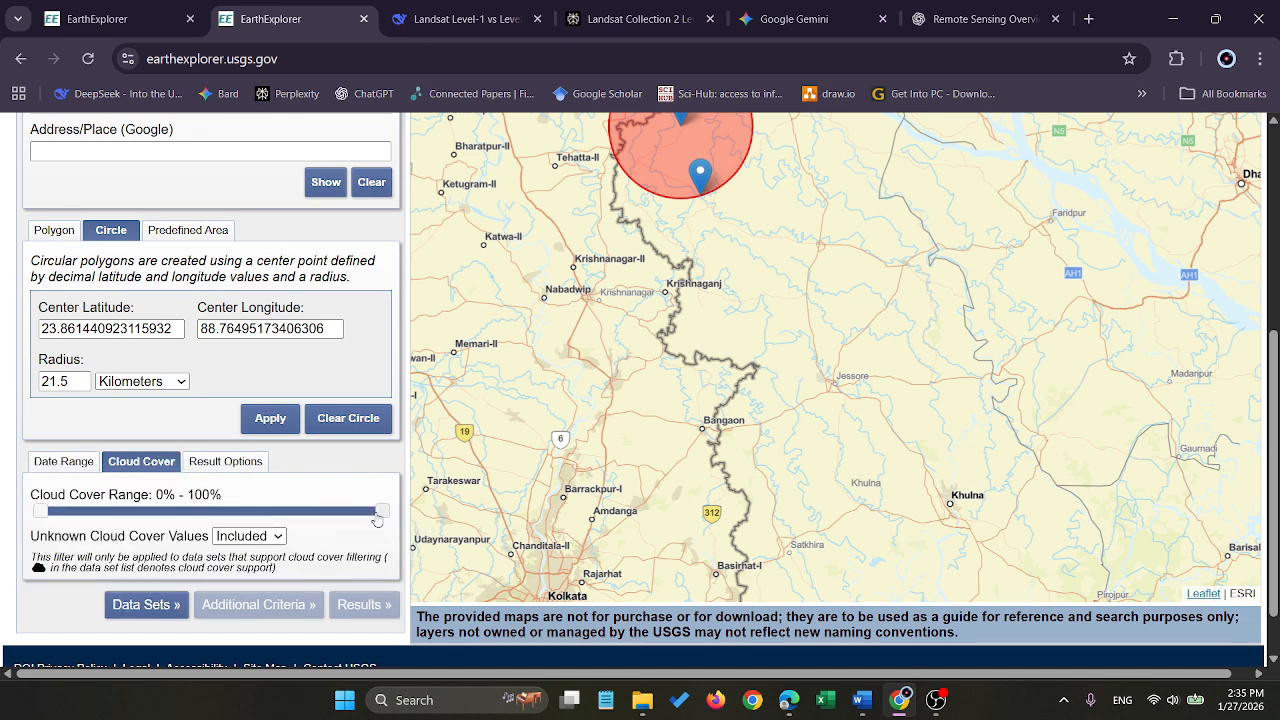
mouse_move(382, 511)
left_mouse_down()
mouse_move(22, 524)
mouse_move(386, 524)
left_mouse_up()
scroll(232, 478, "down", 1)
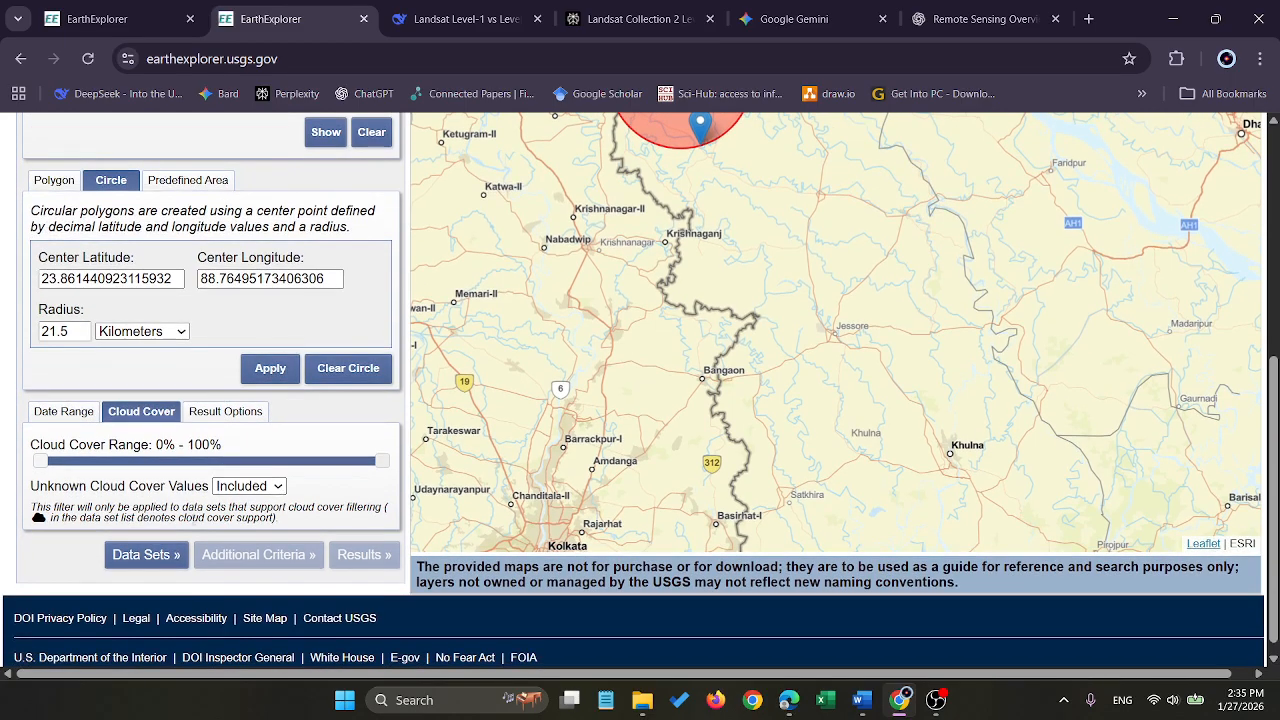
left_click_drag(67, 462, 25, 455)
left_click_drag(384, 462, 40, 462)
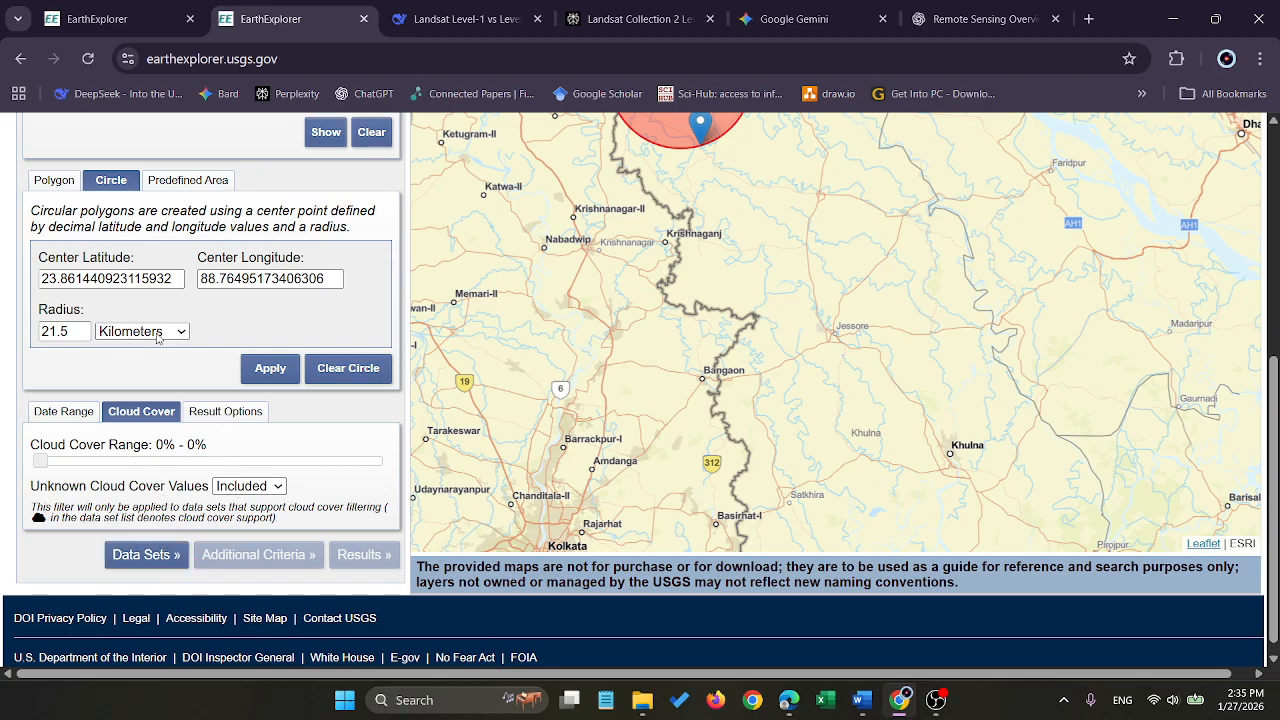
Review the results-per-page option and return to the date range criteria
scroll(157, 338, "up", 1)
left_click(205, 420)
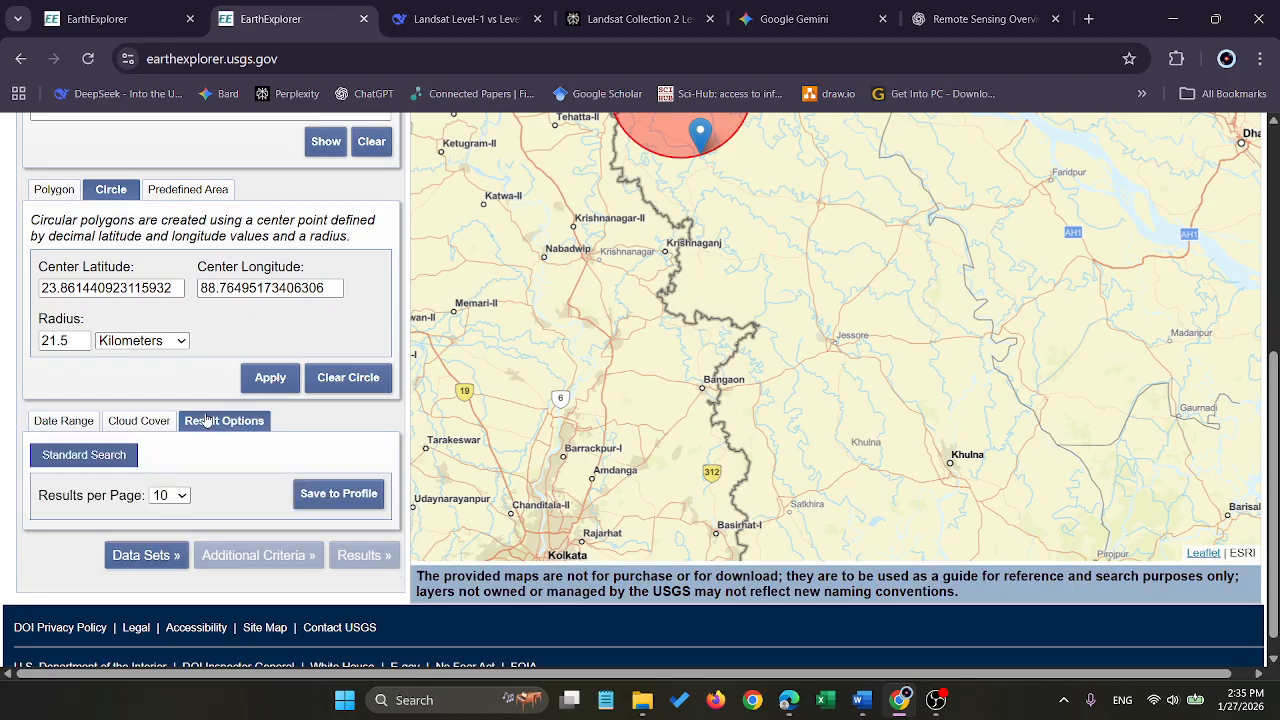
left_click(87, 424)
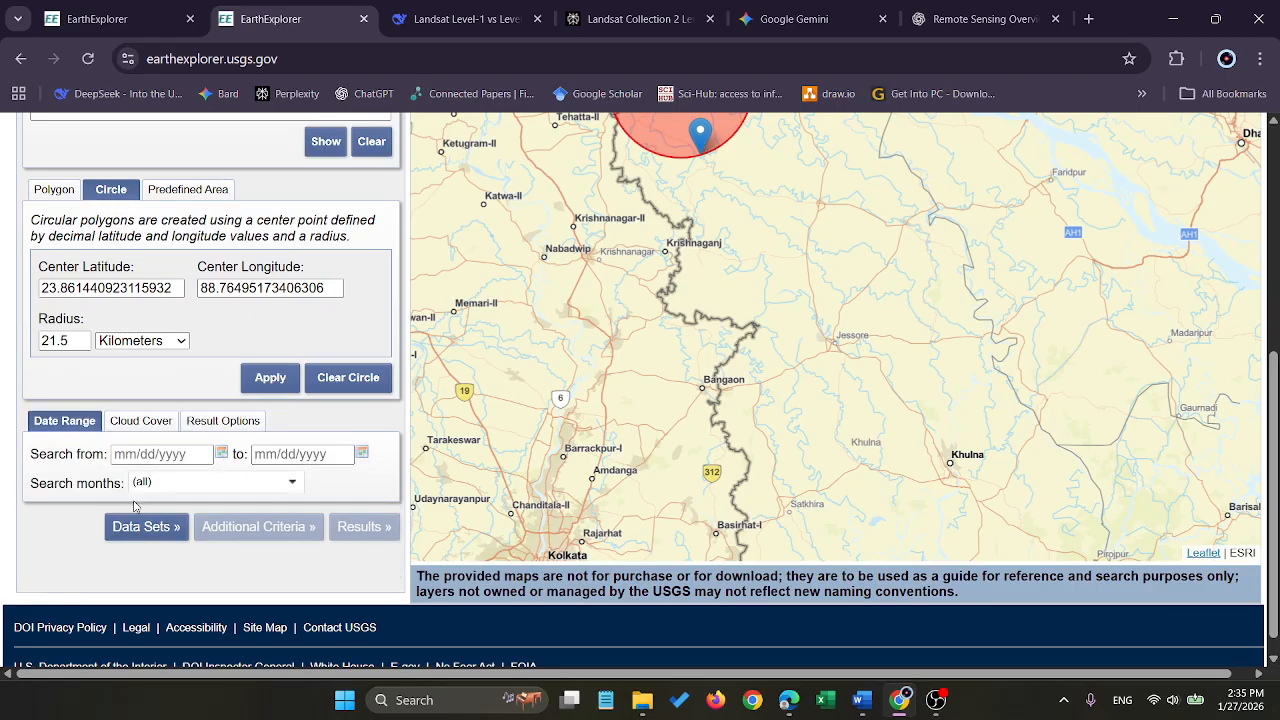
Try limiting the search months to January and February, and reselect all months
left_click(292, 484)
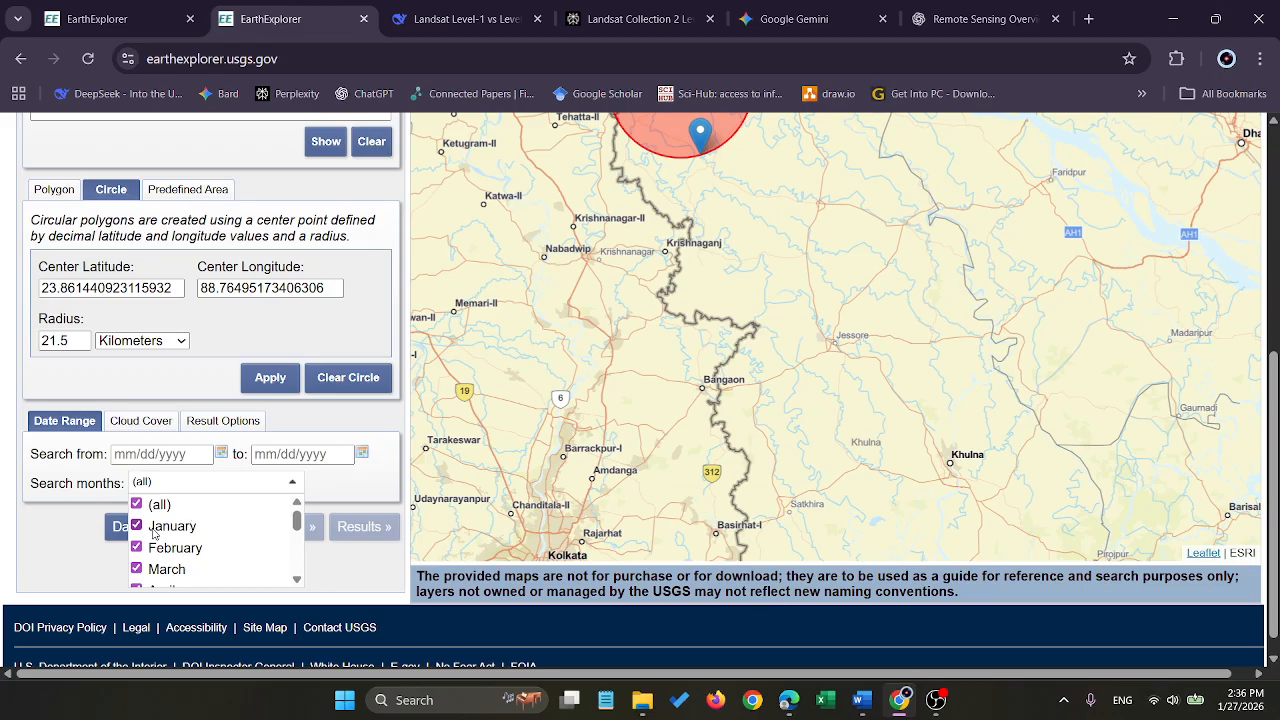
scroll(145, 540, "down", 3)
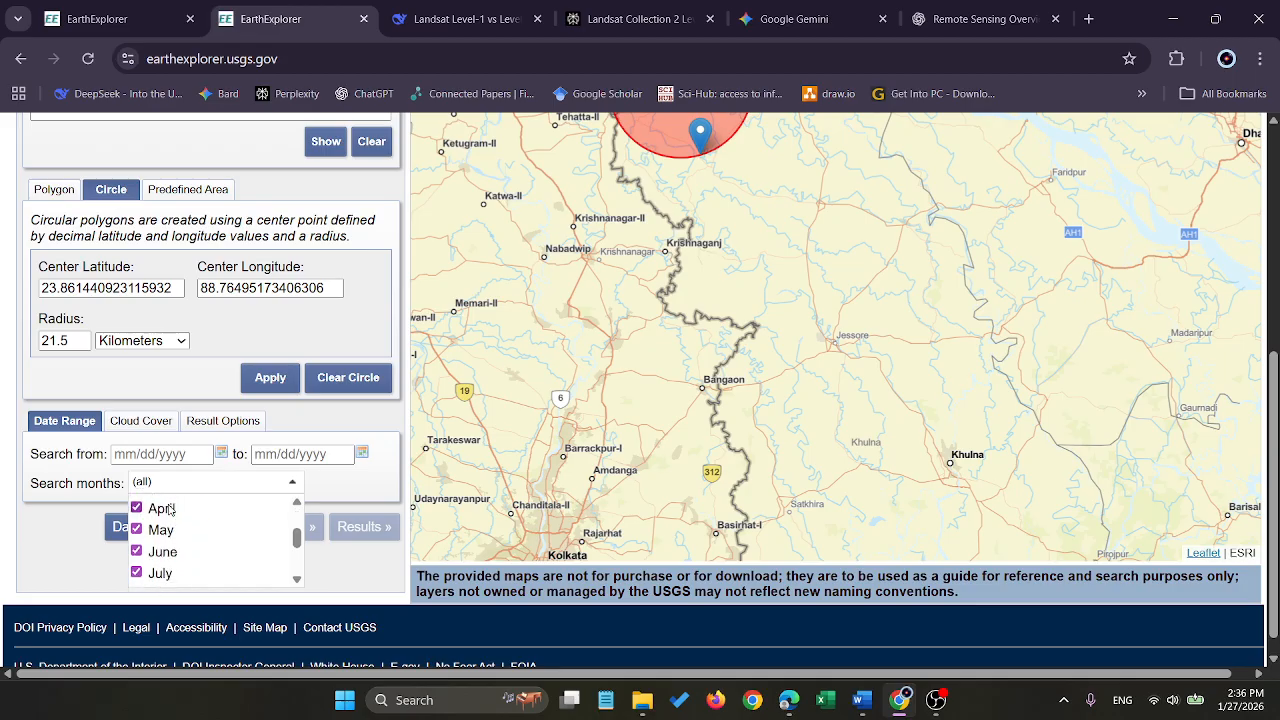
scroll(170, 560, "up", 4)
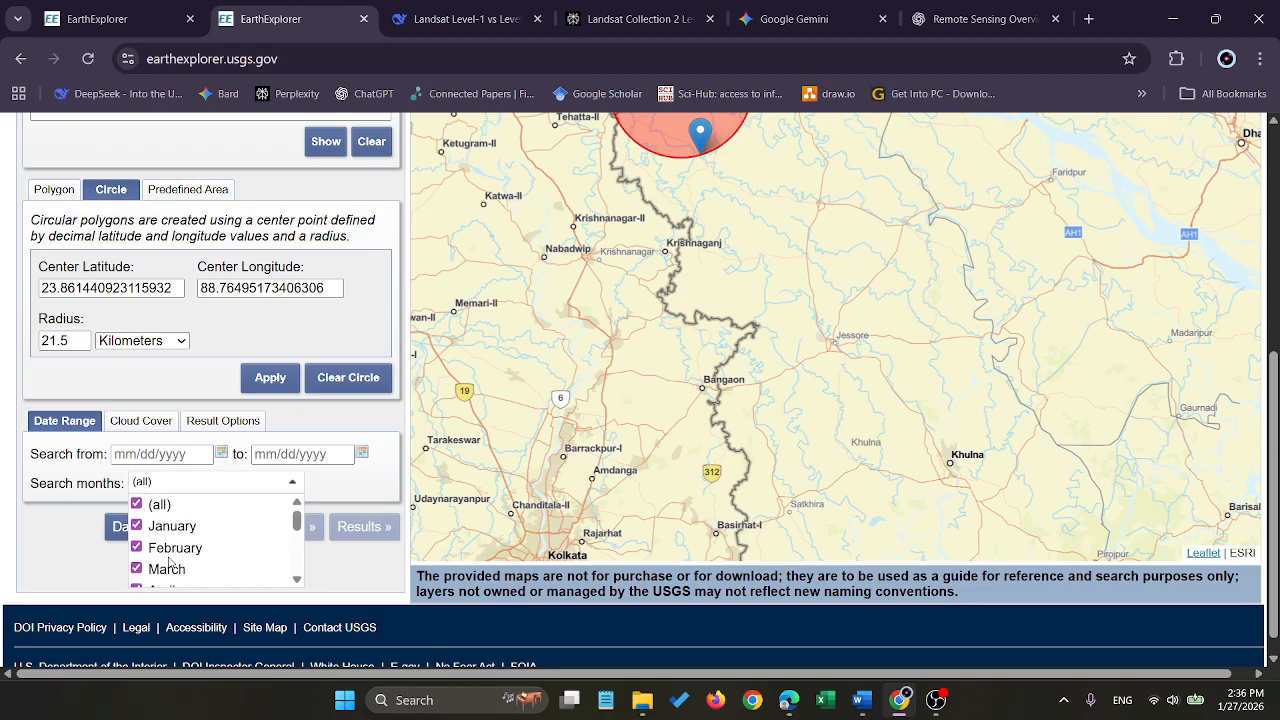
left_click(136, 504)
left_click(136, 526)
left_click(136, 547)
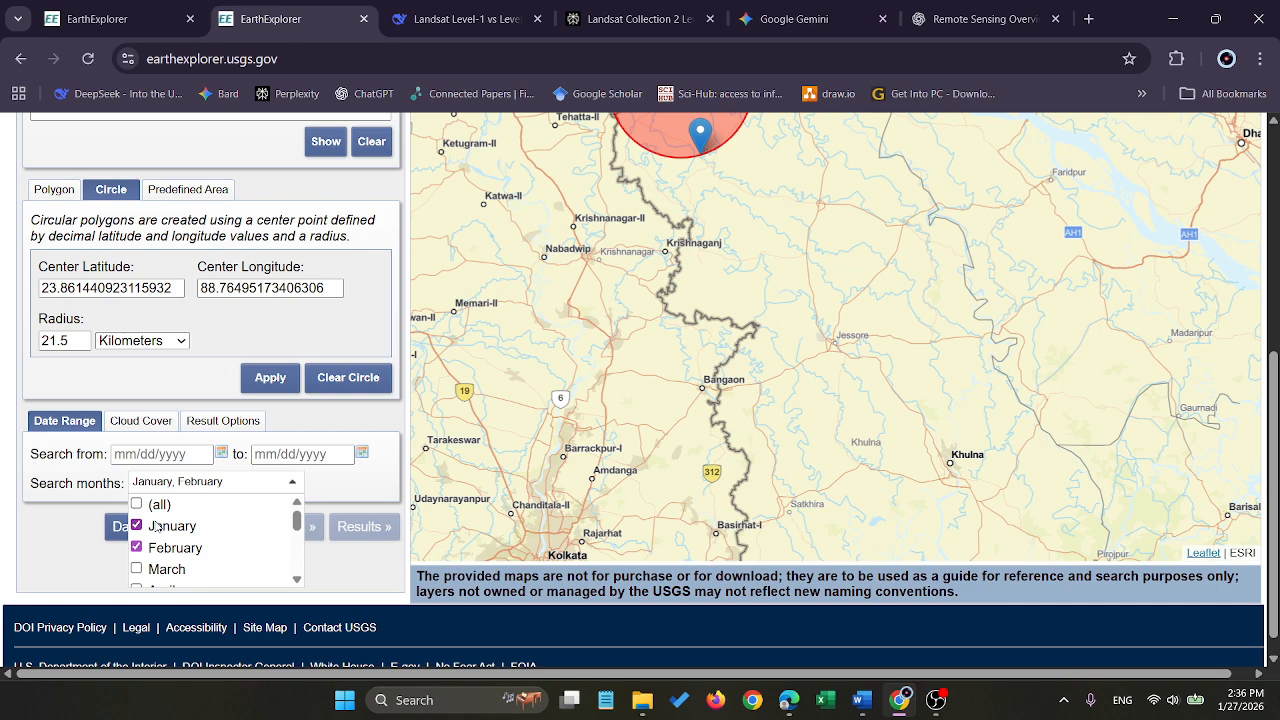
left_click(136, 504)
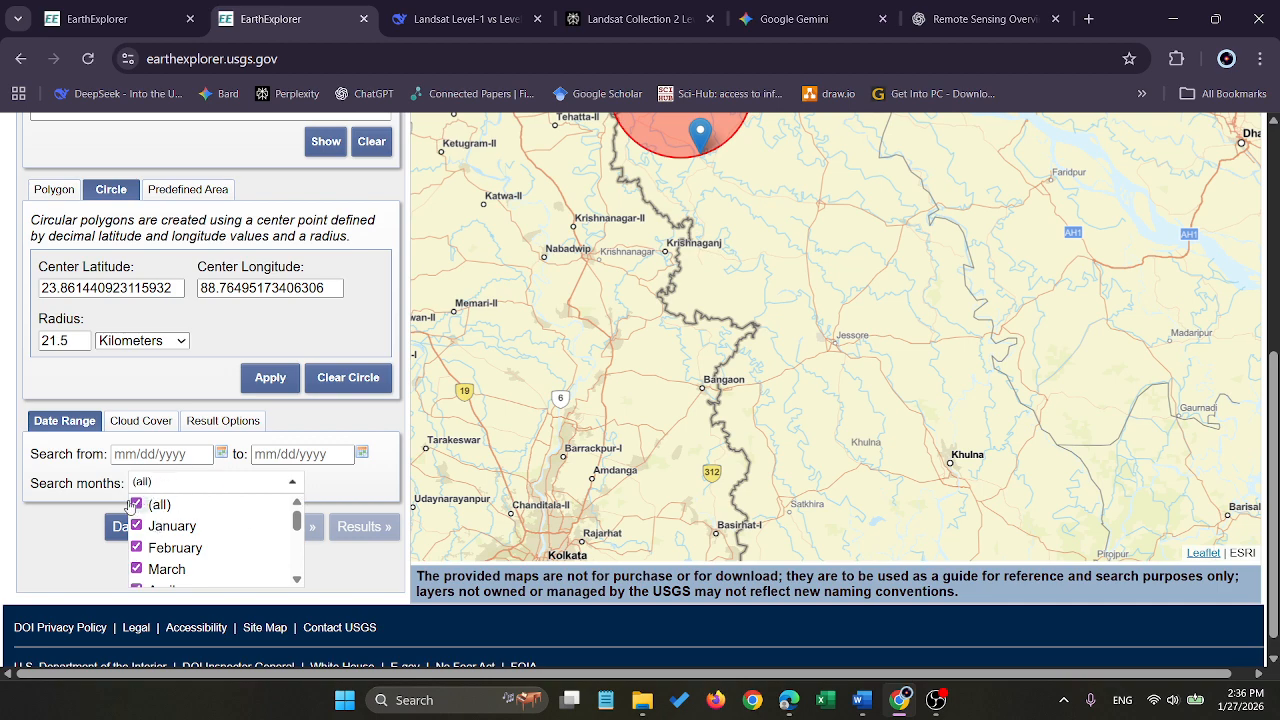
scroll(161, 427, "up", 2)
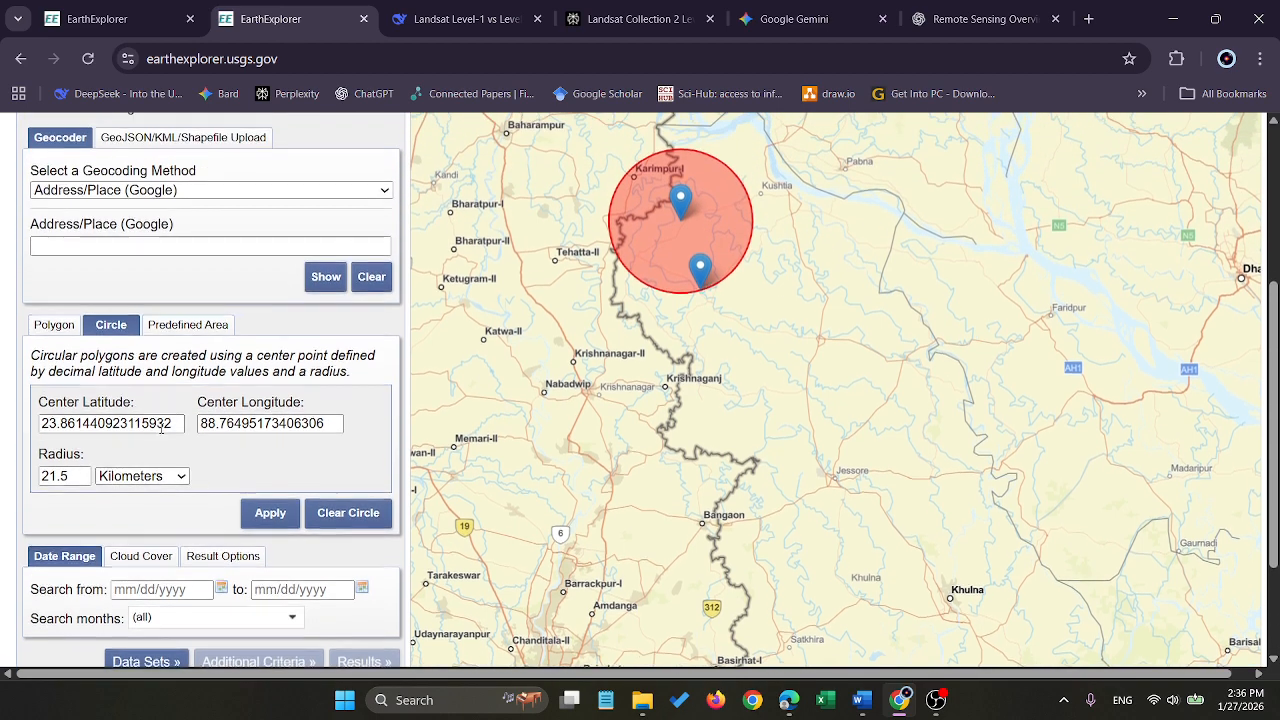
Find "padma river" with the address/place geocoder and use the Padma River result as the search area coordinate
scroll(212, 368, "up", 1)
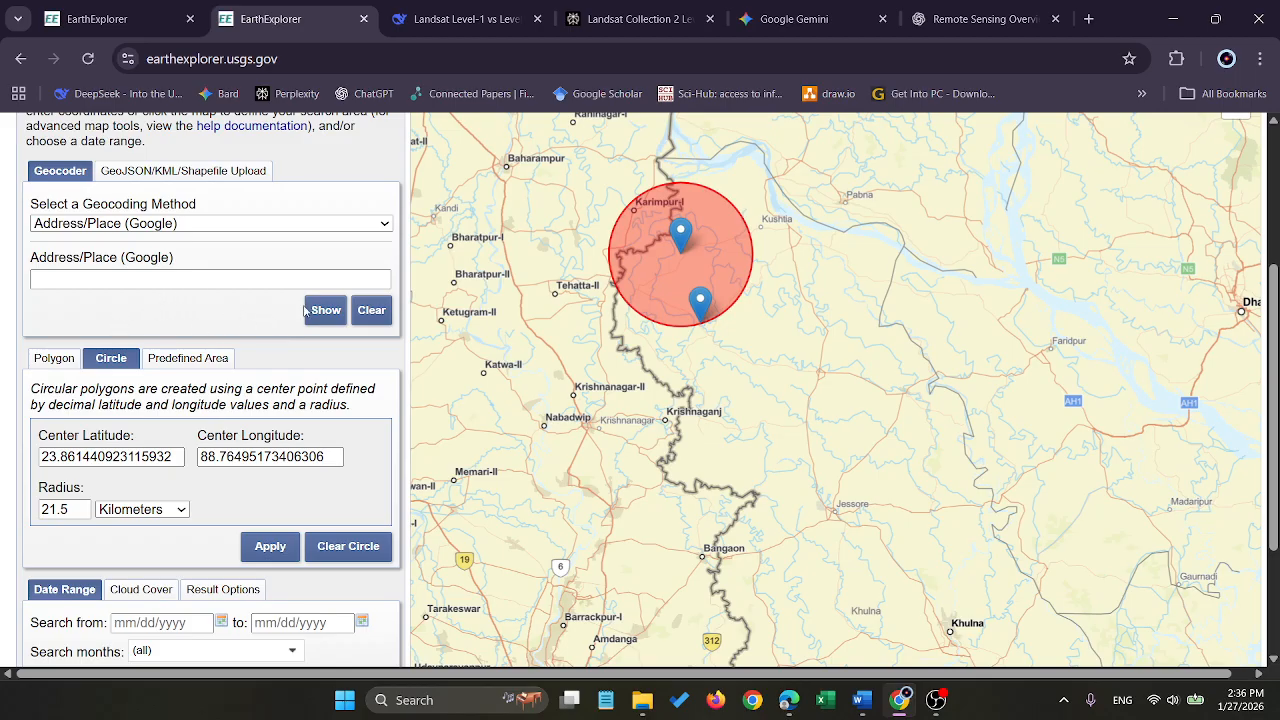
left_click(103, 224)
left_click(87, 266)
left_click(87, 277)
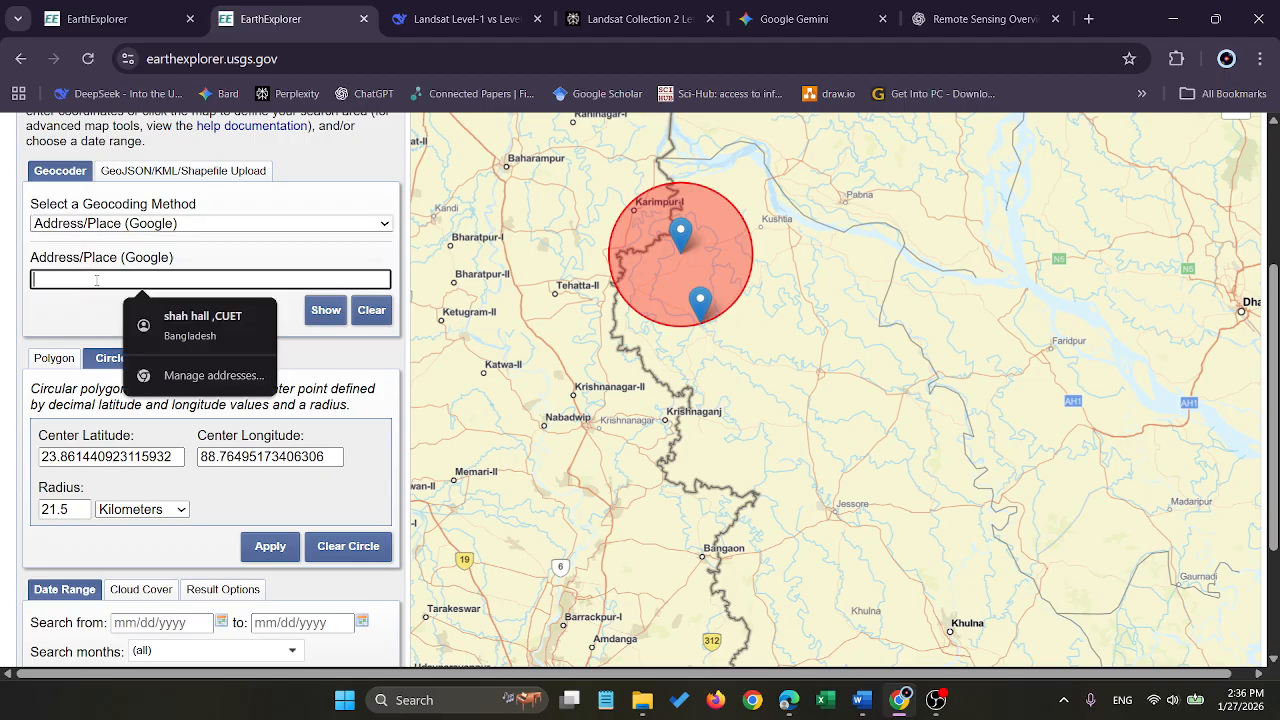
type("pa")
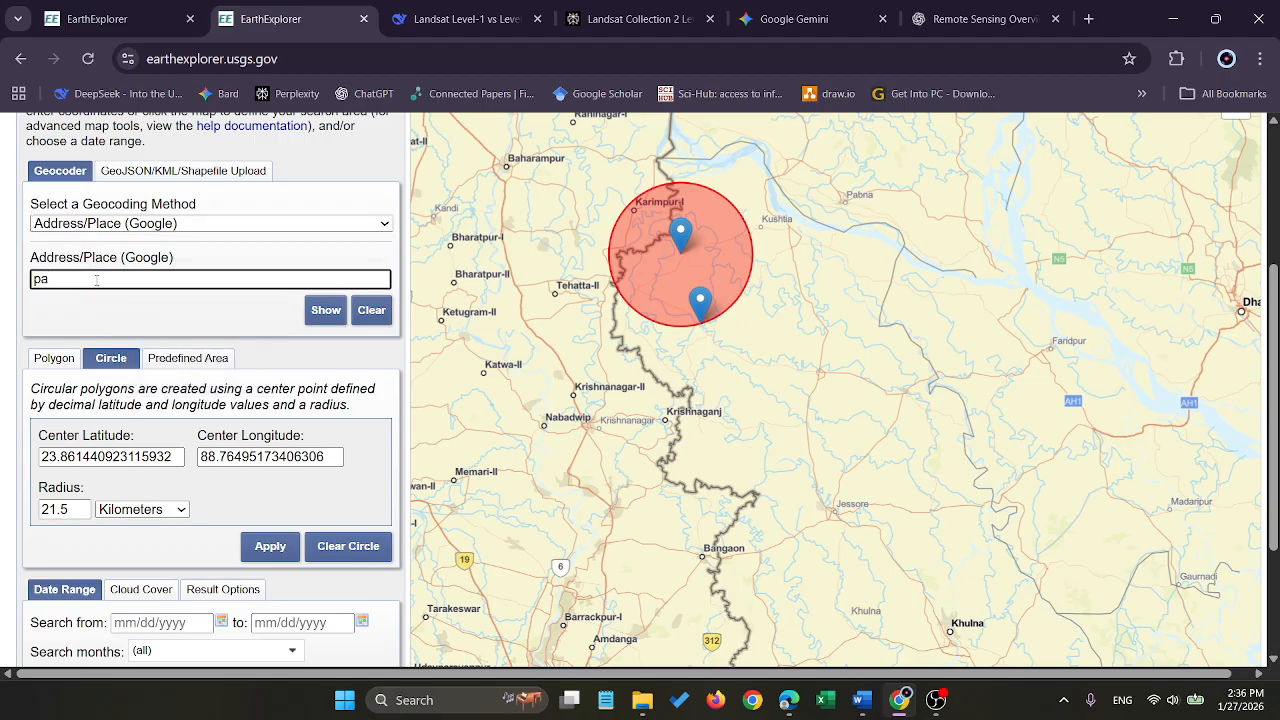
type("dma river")
key("Return")
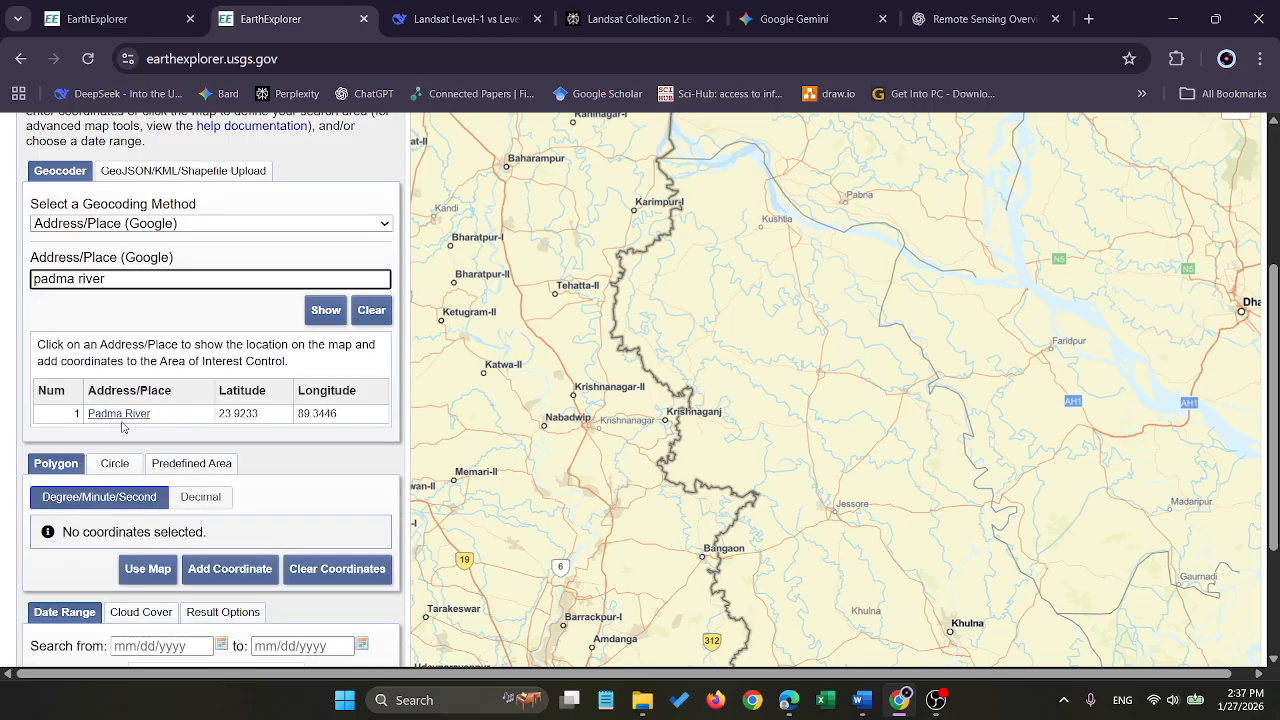
left_click(119, 413)
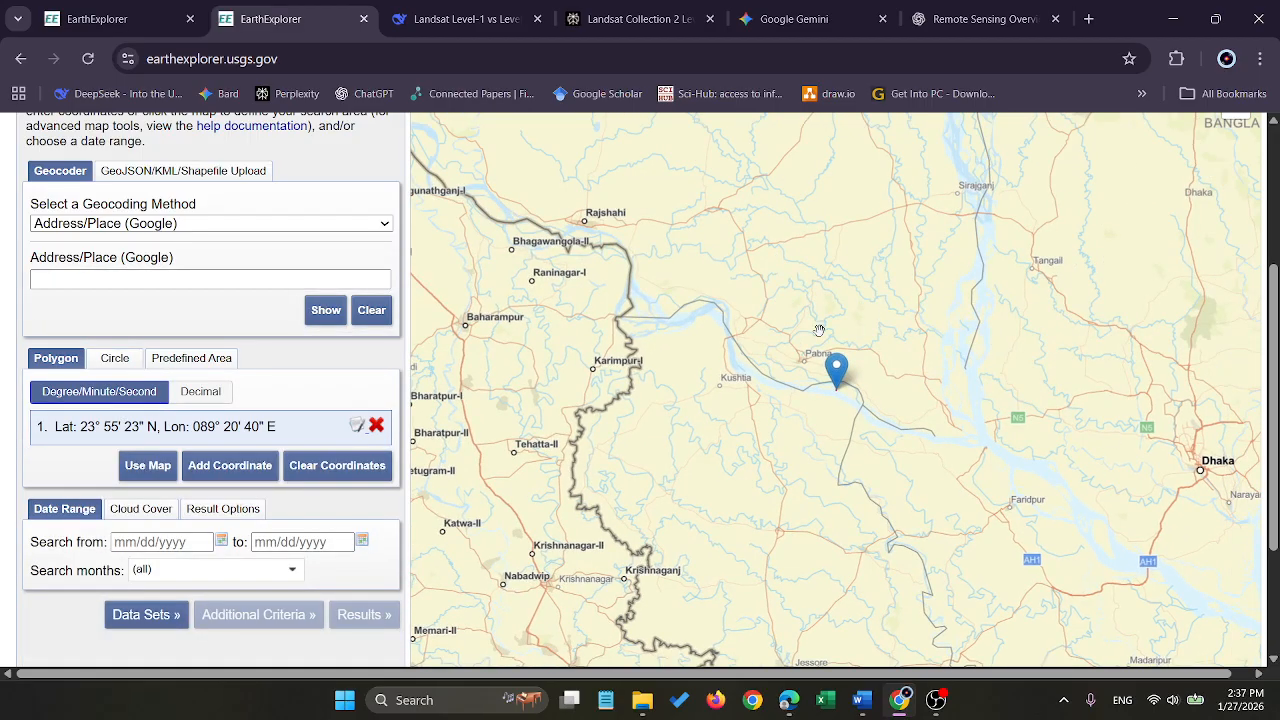
Leave the start and end dates blank and limit the search months to January only
scroll(190, 425, "down", 2)
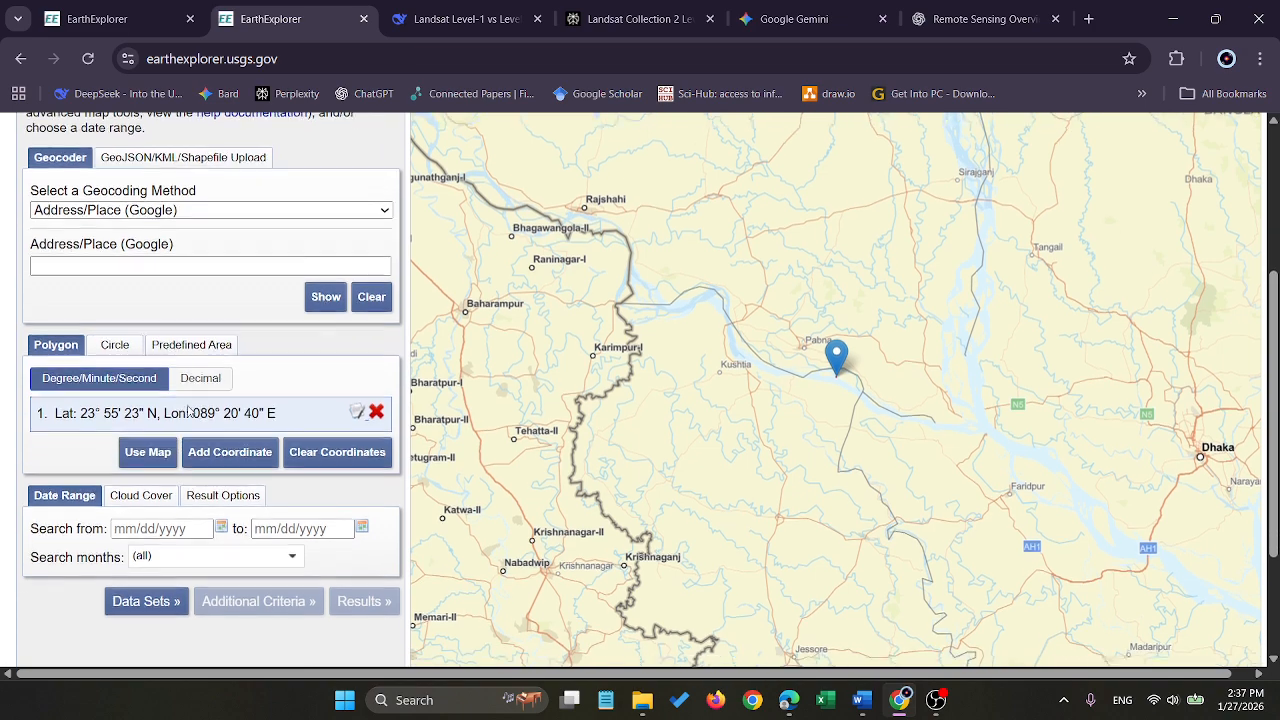
scroll(200, 418, "down", 2)
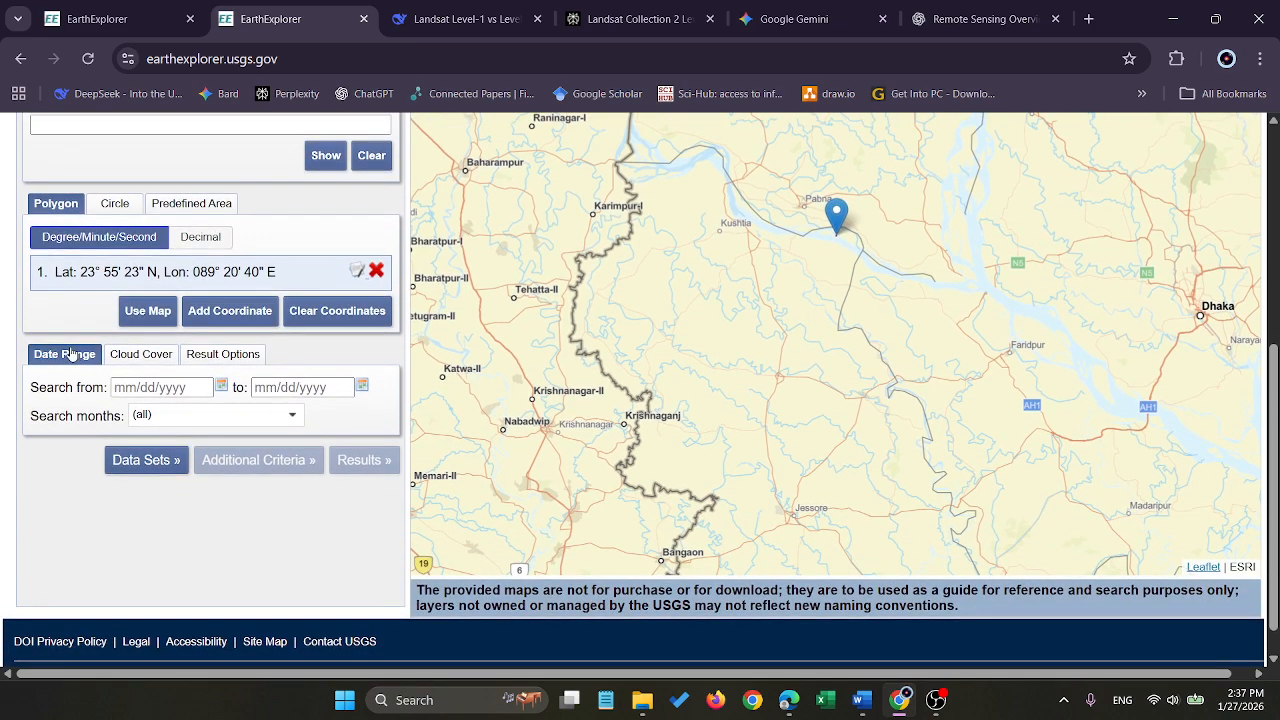
left_click(150, 386)
left_click(295, 387)
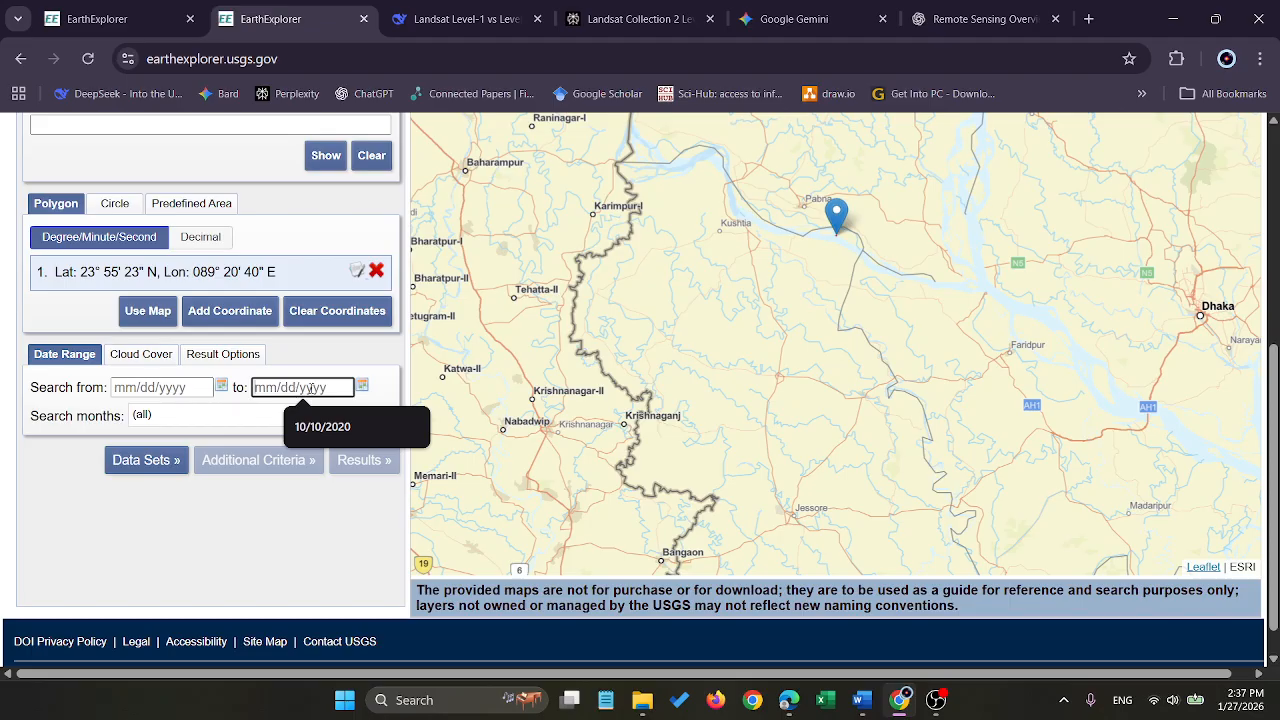
left_click(163, 418)
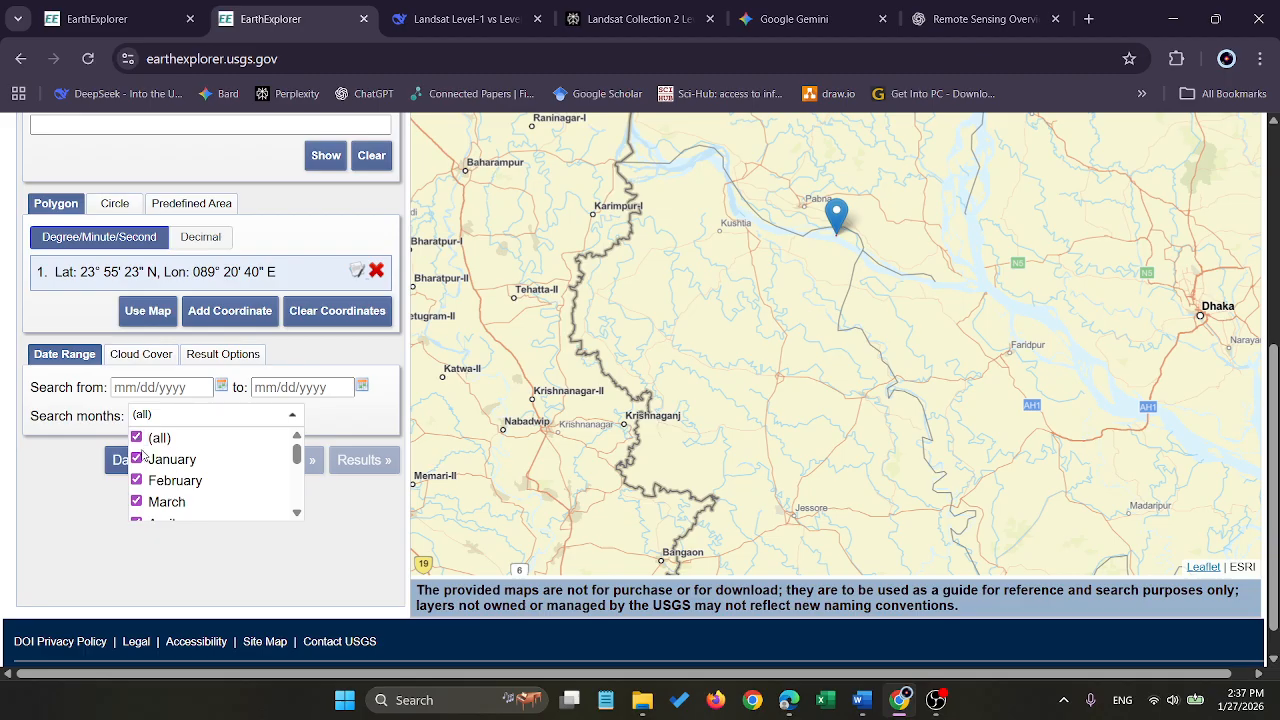
left_click(137, 458)
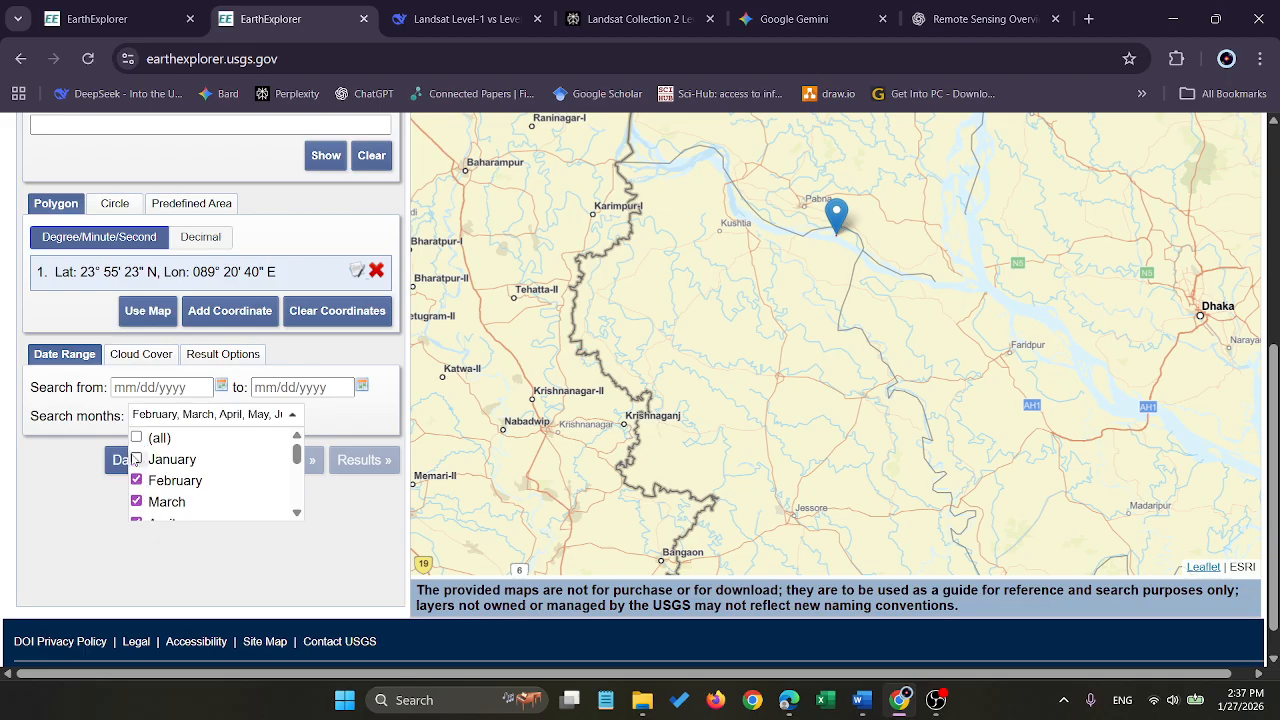
left_click(137, 437)
left_click(137, 437)
left_click(137, 458)
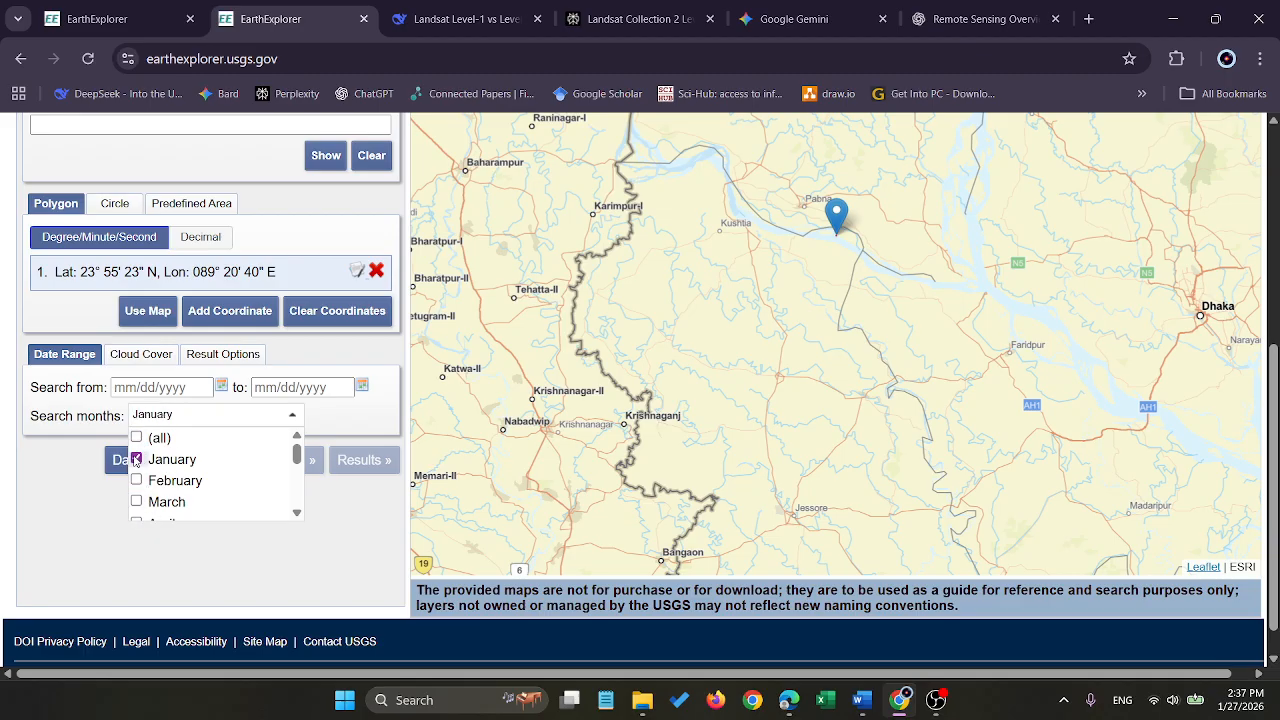
Review the cloud cover criteria and set the results per page to 10
left_click(138, 360)
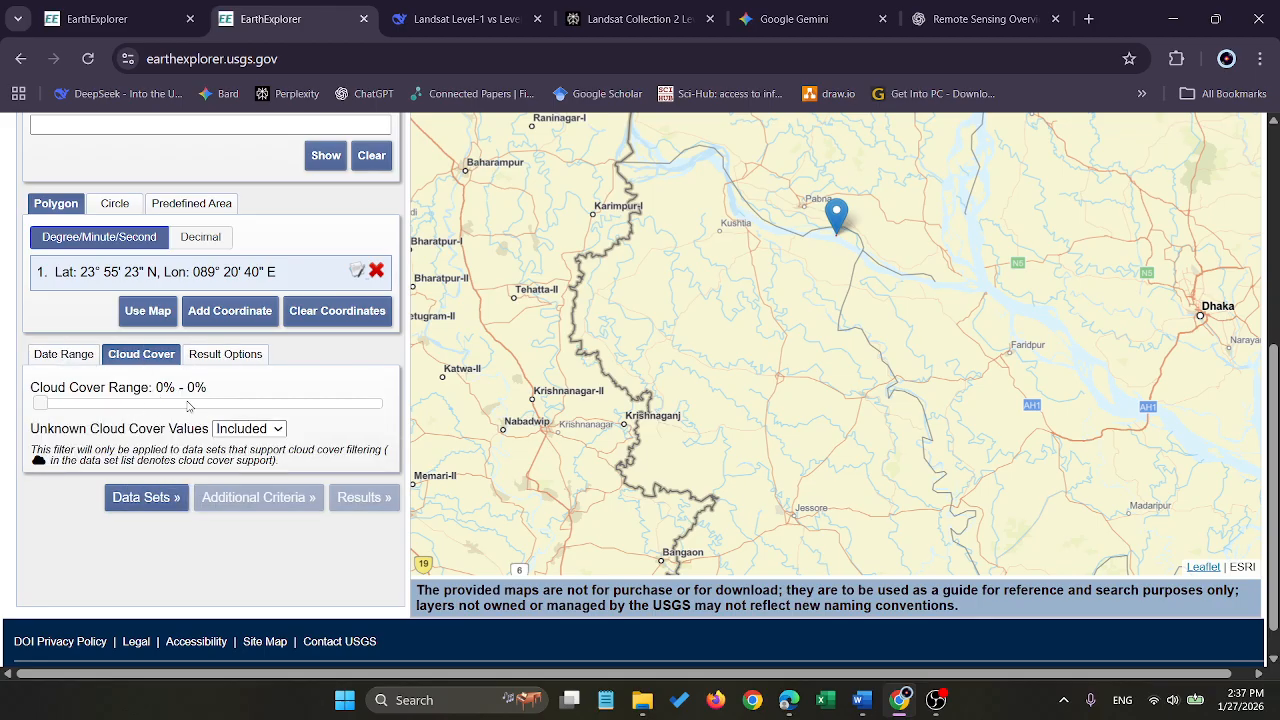
left_click(222, 360)
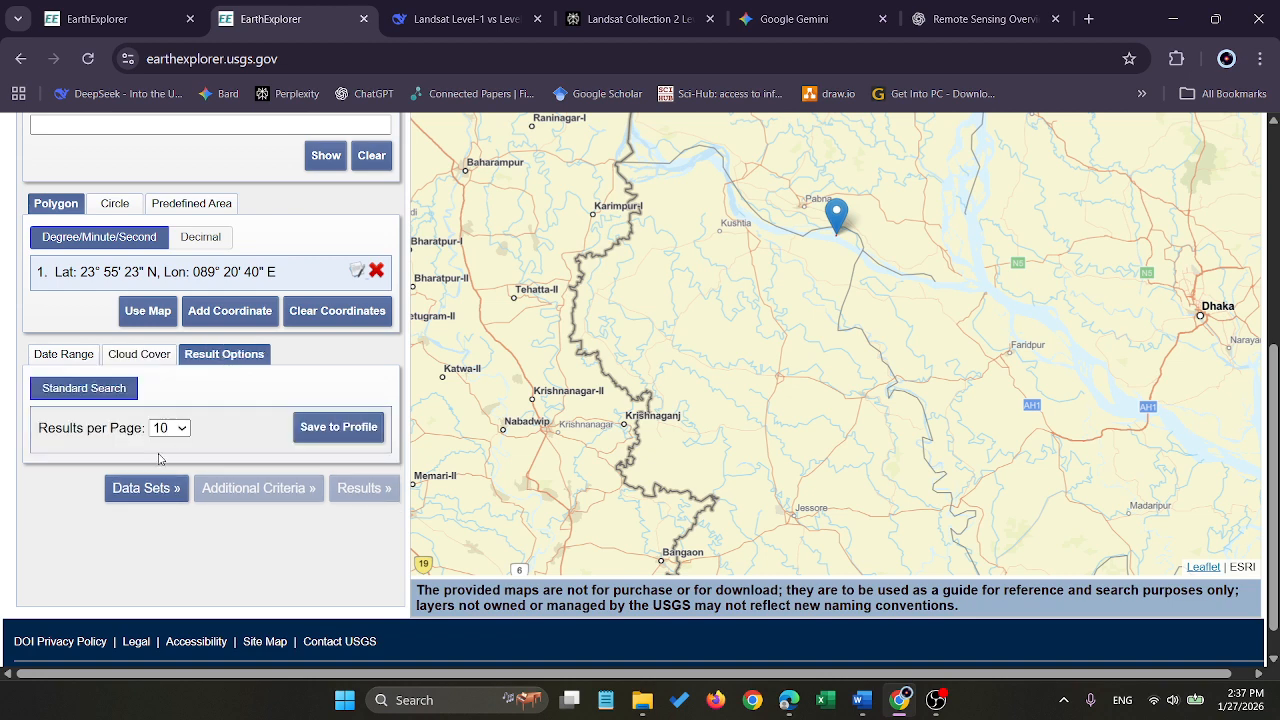
left_click(182, 430)
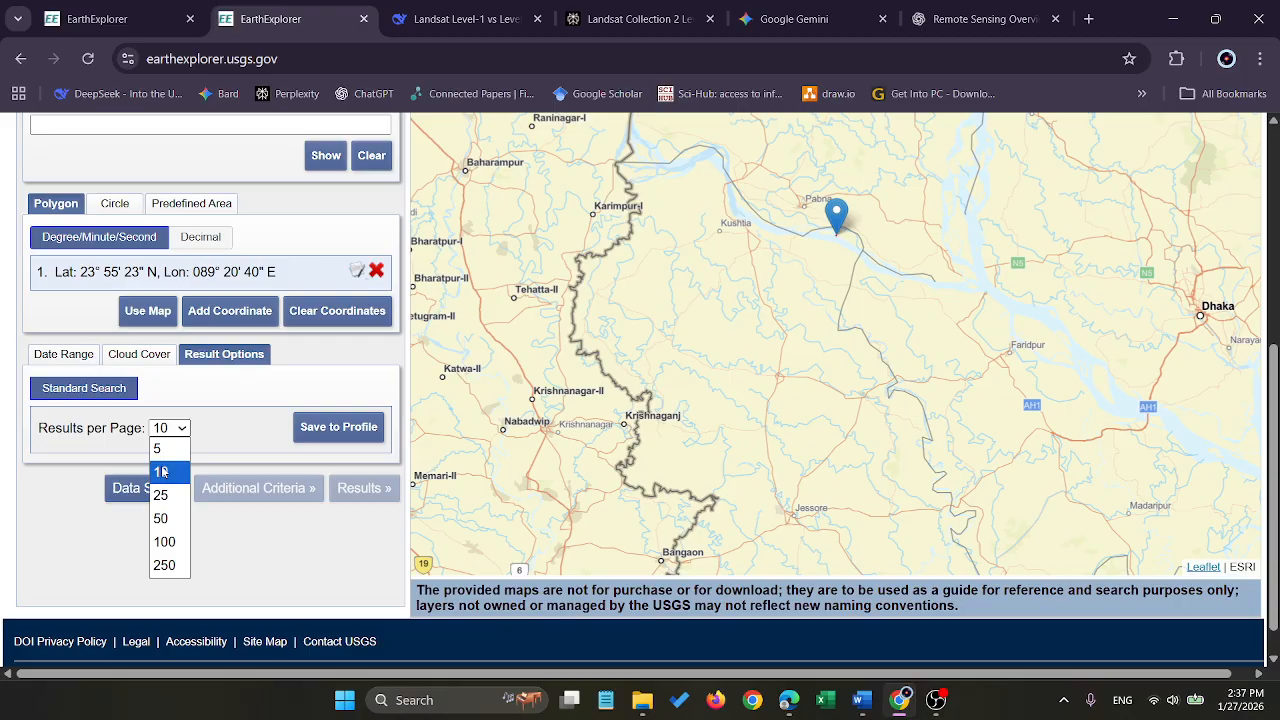
left_click(166, 472)
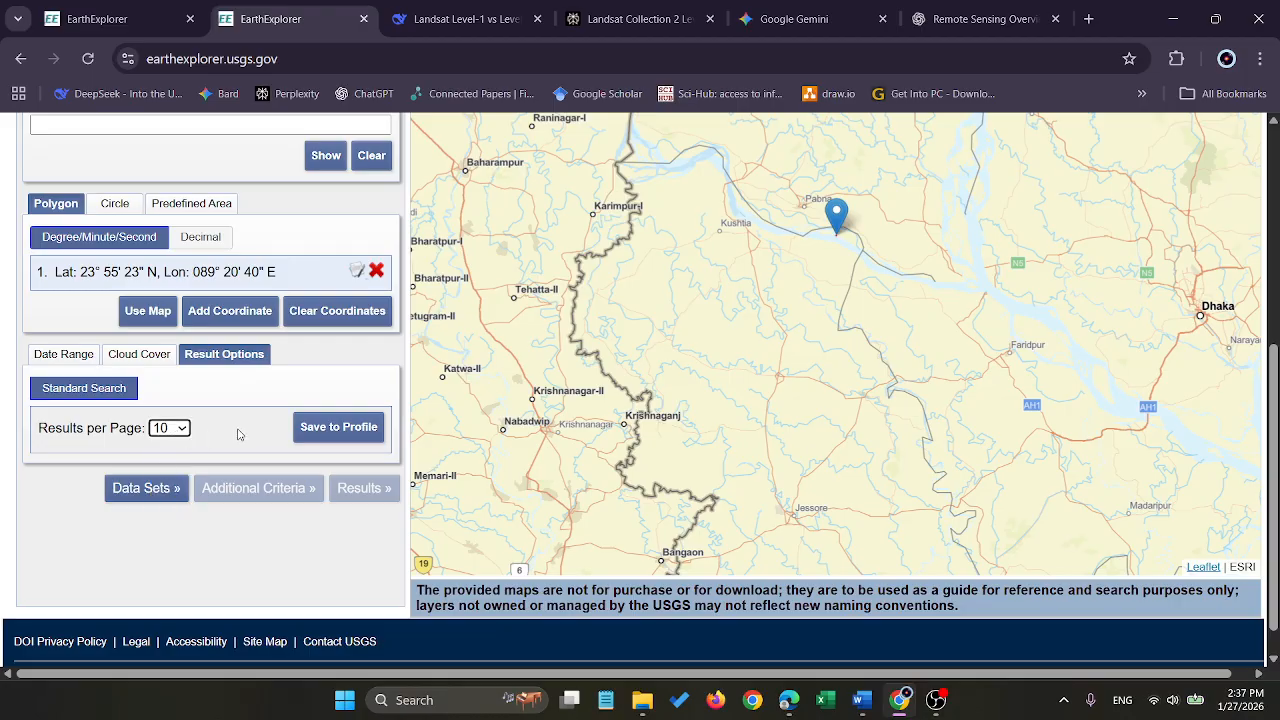
Browse the Landsat Collection 2 Level-1 and Level-2 data sets and select Landsat 8-9 OLI/TIRS C2 L2 under Level-2
scroll(218, 437, "up", 1)
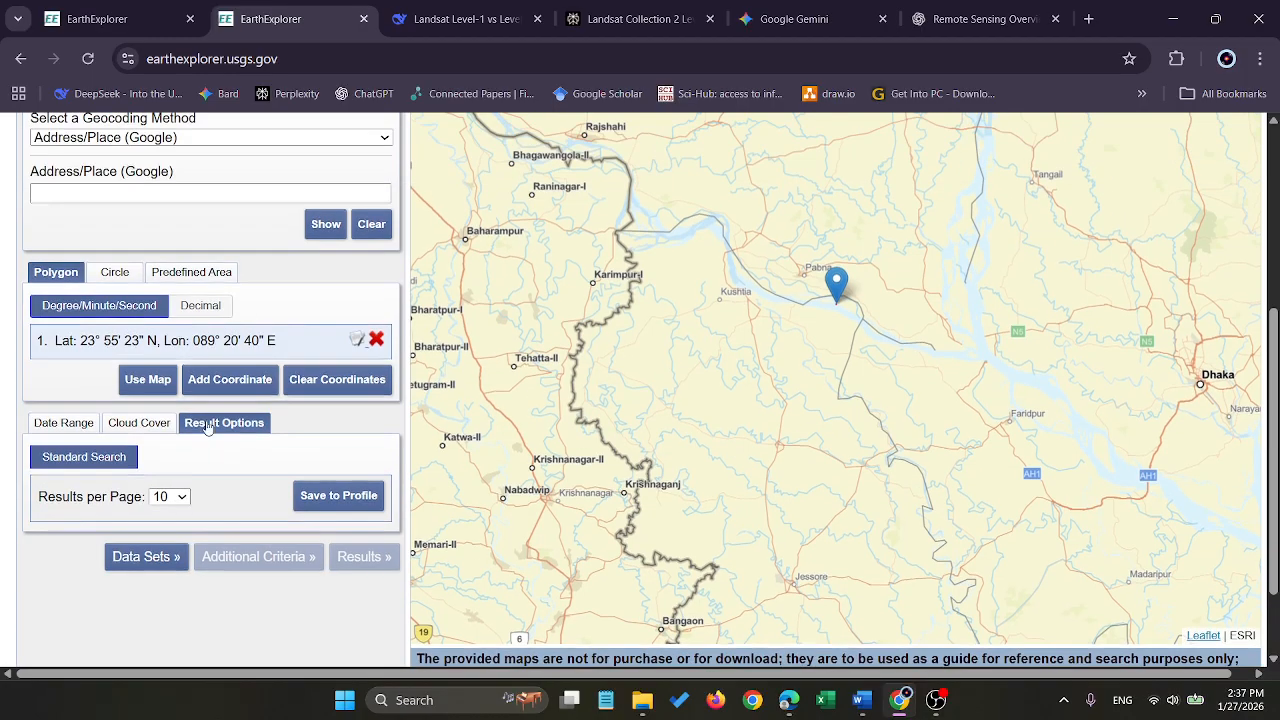
left_click(143, 566)
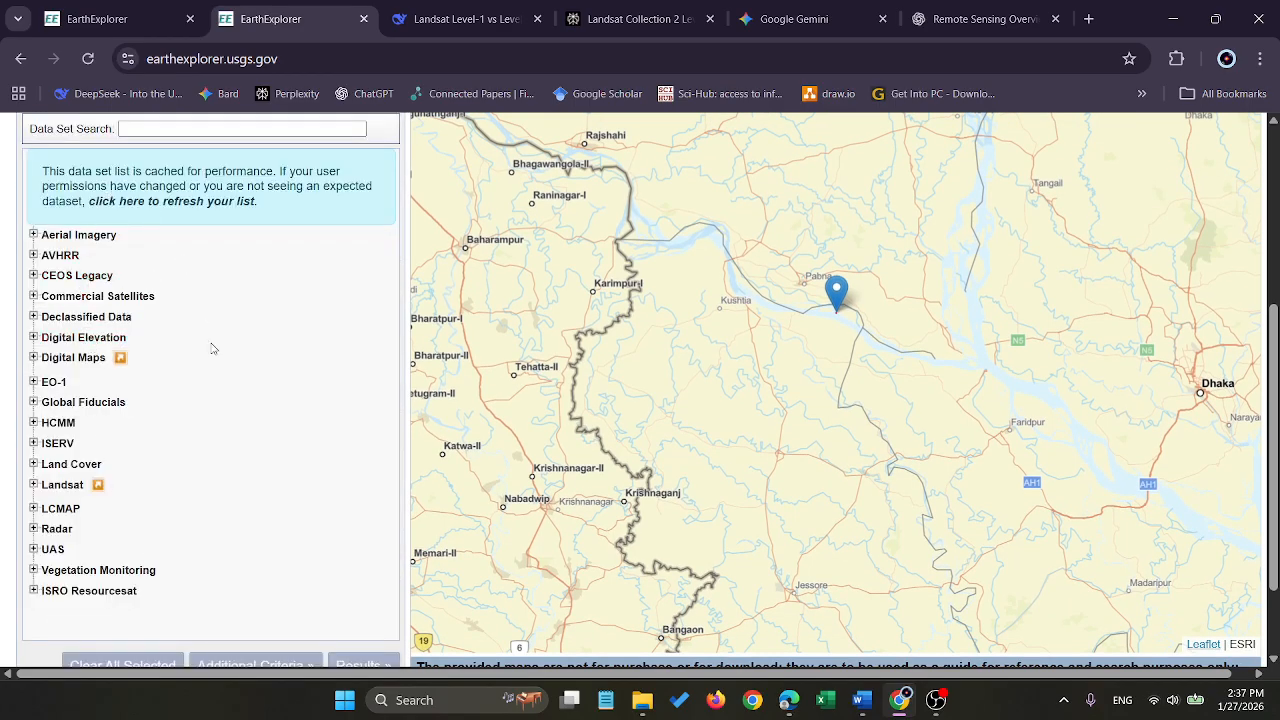
scroll(212, 348, "up", 1)
scroll(212, 348, "up", 3)
scroll(218, 350, "down", 5)
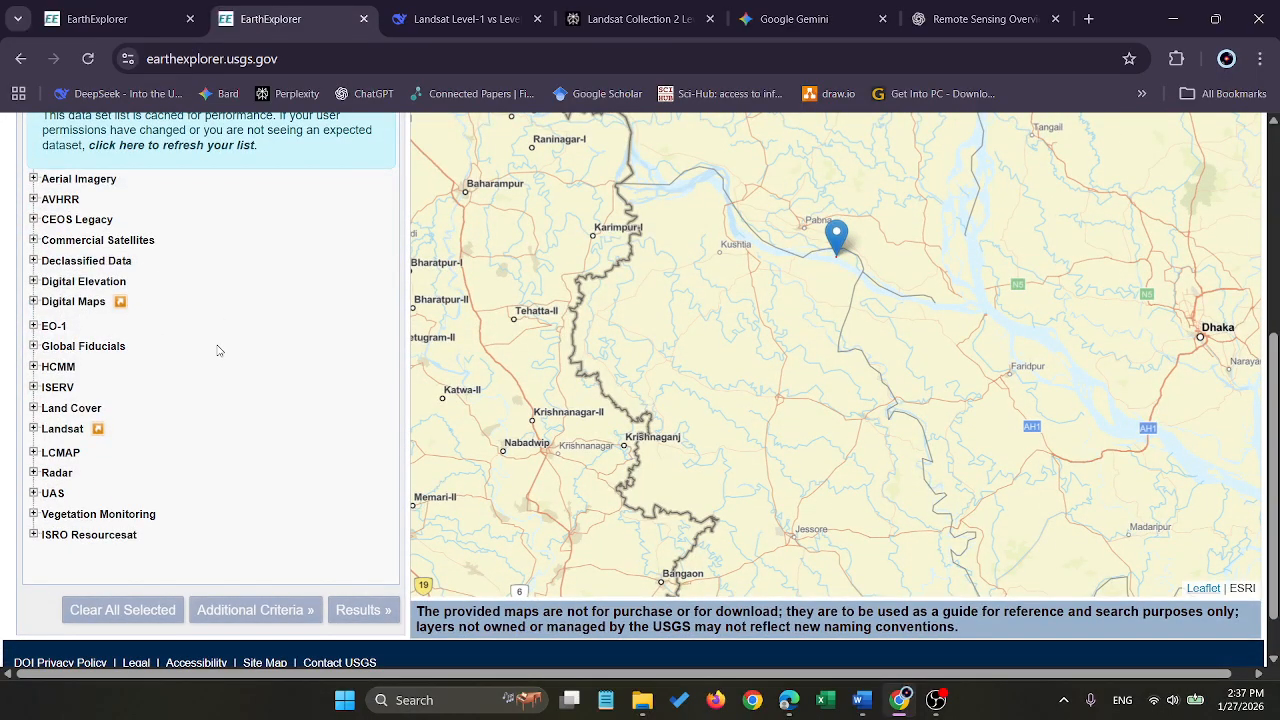
left_click(60, 430)
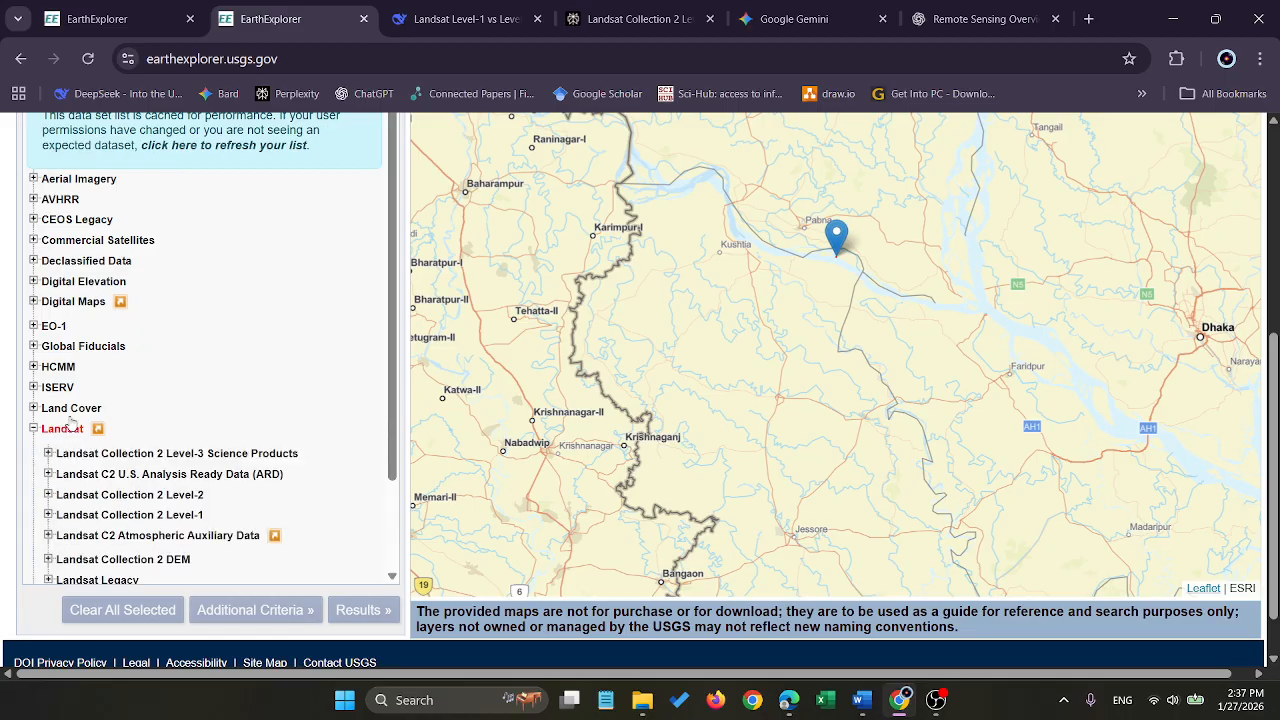
scroll(218, 460, "down", 1)
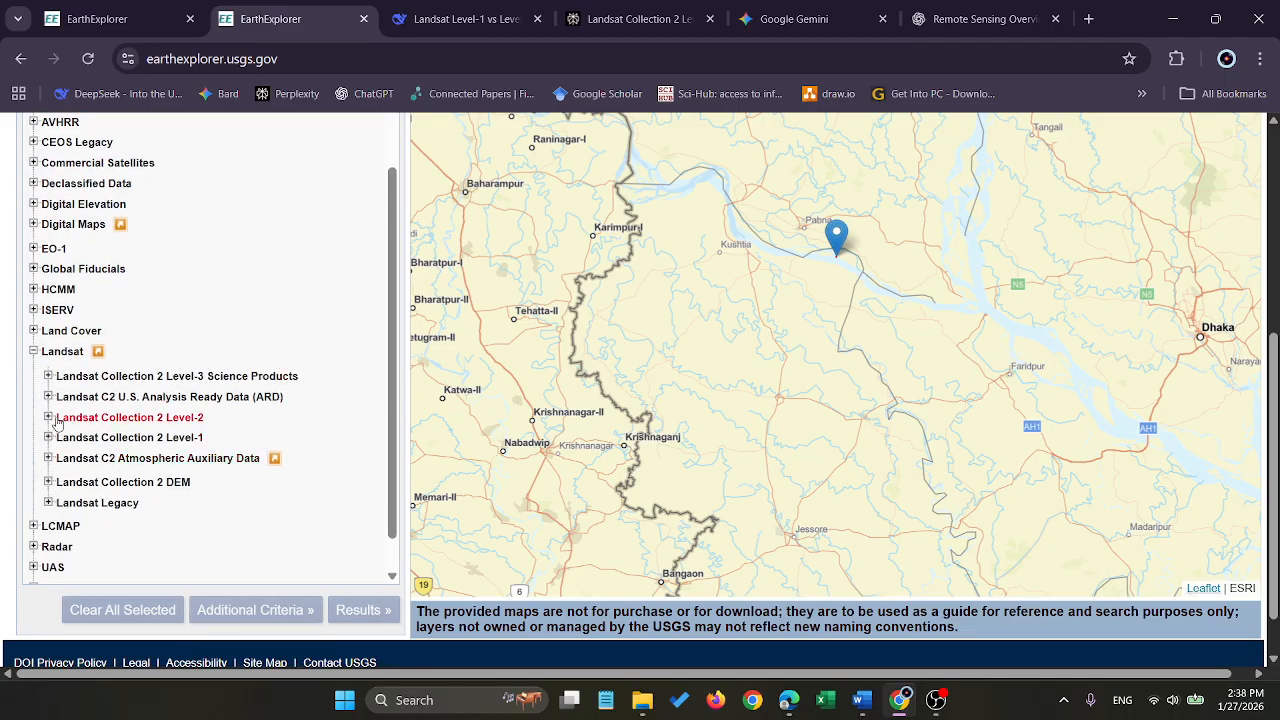
left_click(170, 438)
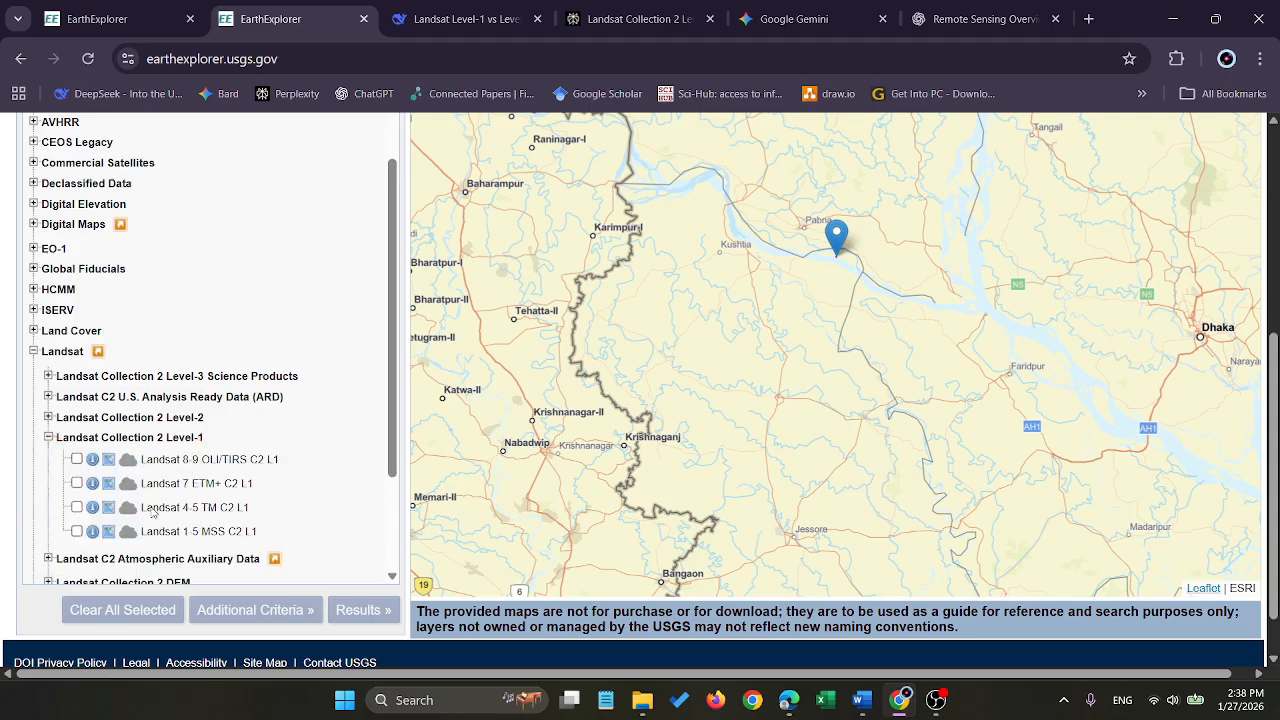
left_click(179, 420)
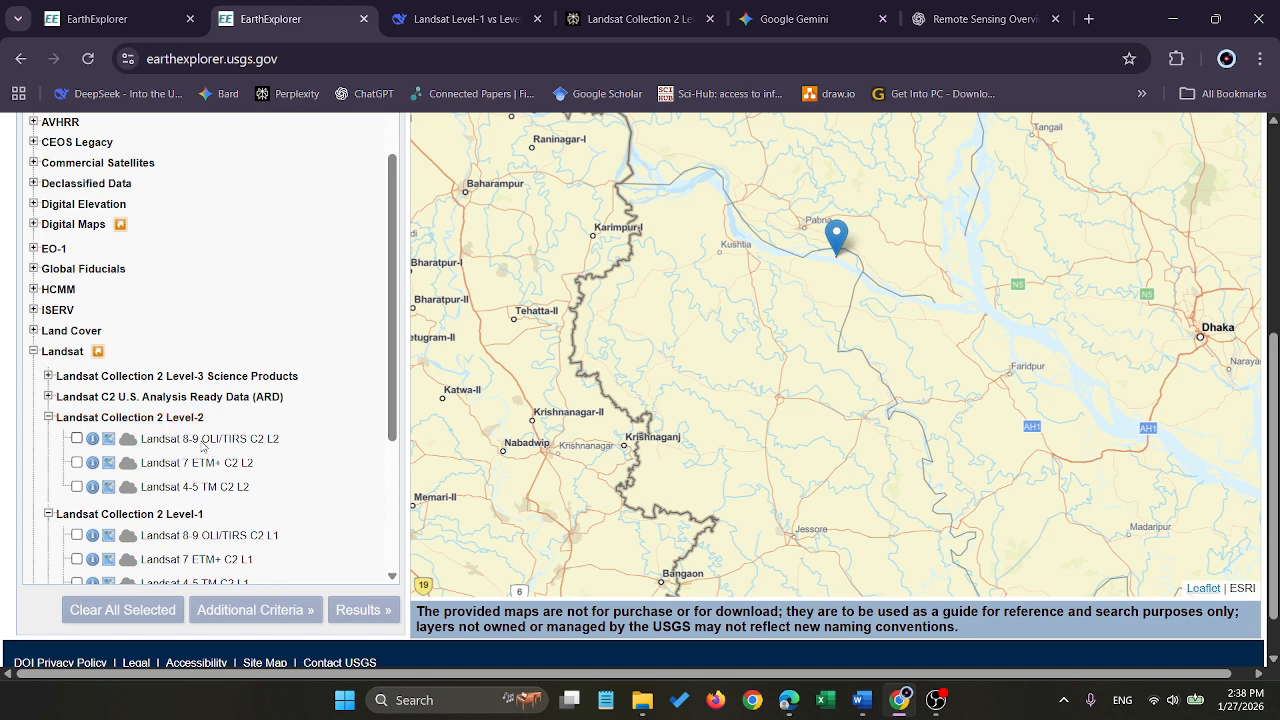
left_click(76, 438)
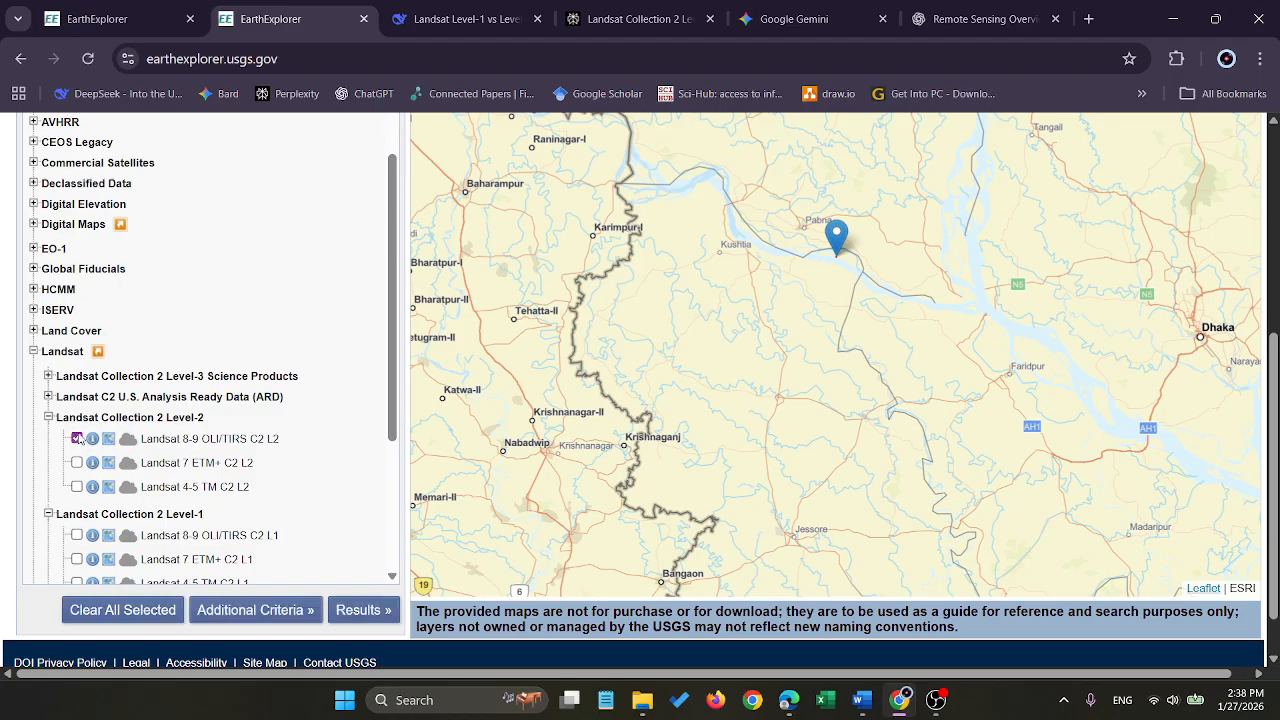
Look over the optional additional criteria for the selected data set and run the search without adding any
left_click(250, 610)
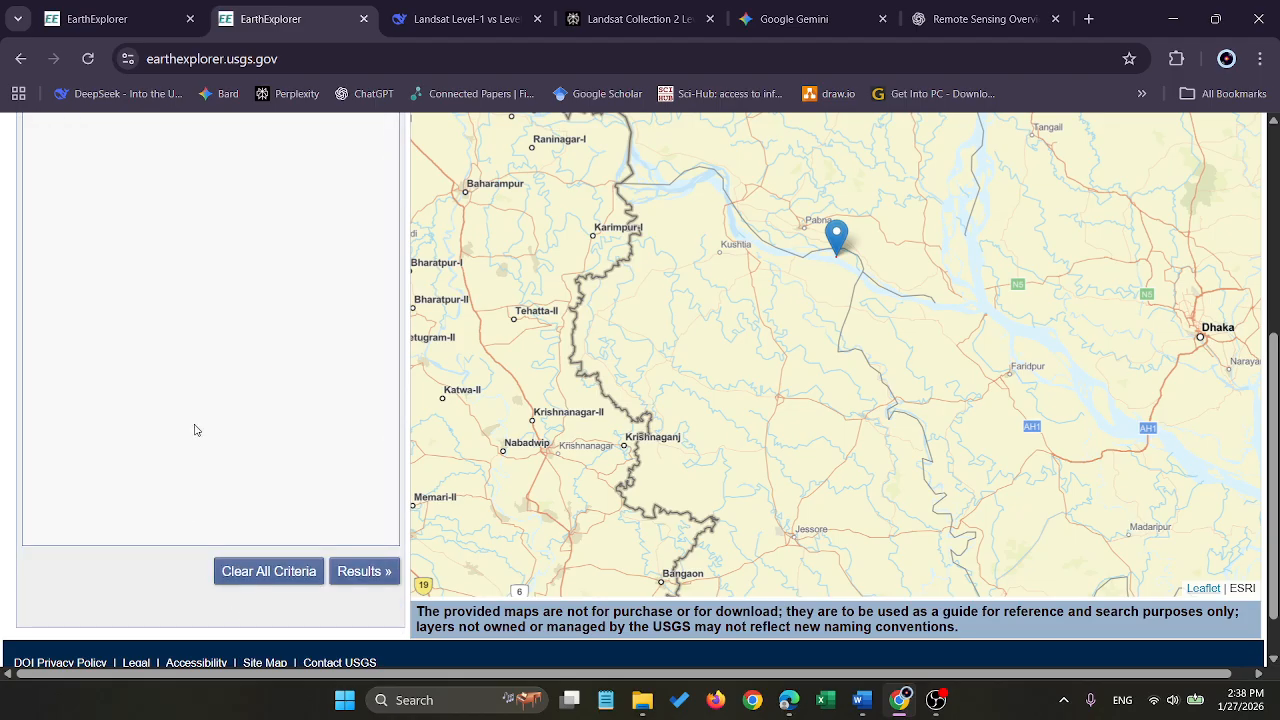
scroll(206, 403, "up", 3)
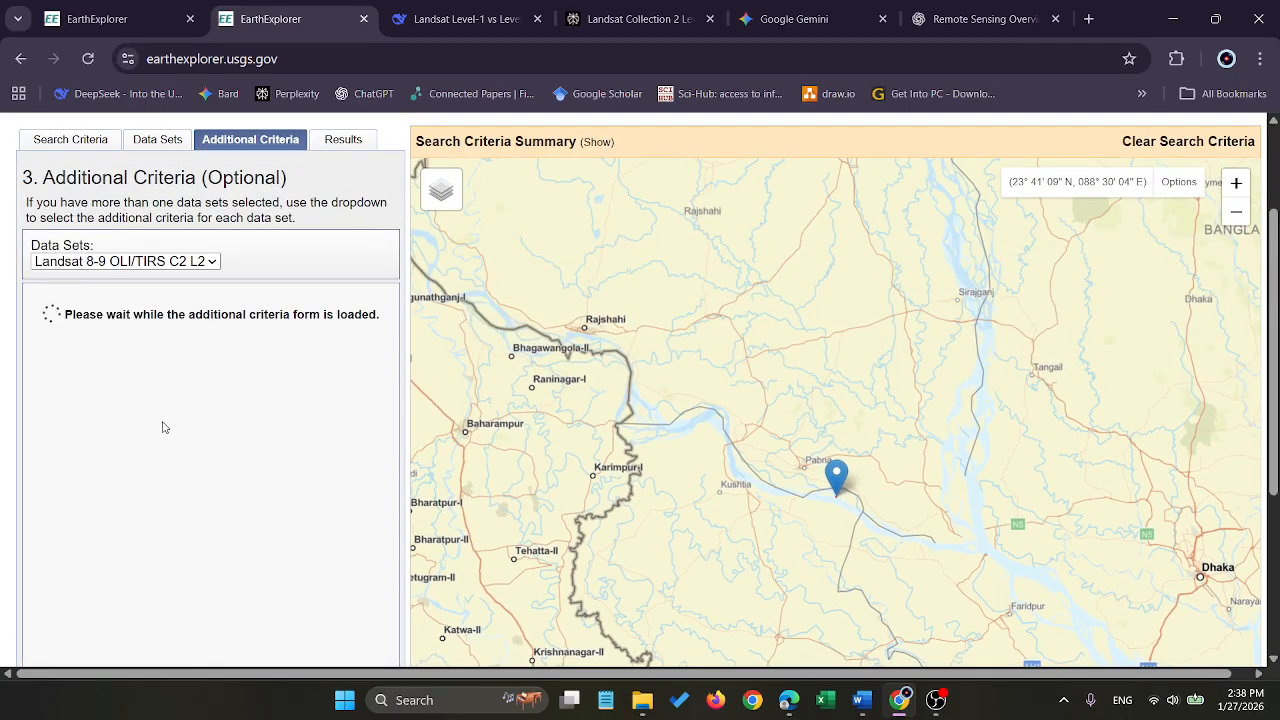
scroll(163, 420, "down", 3)
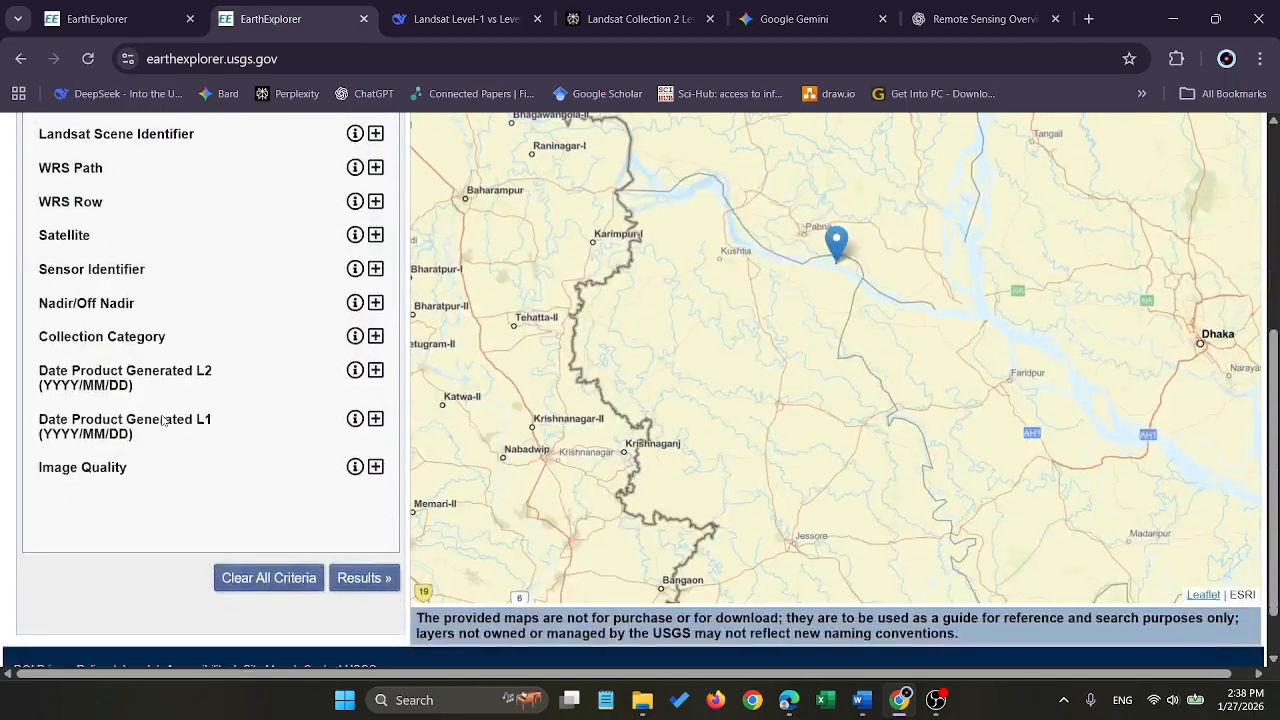
left_click(365, 577)
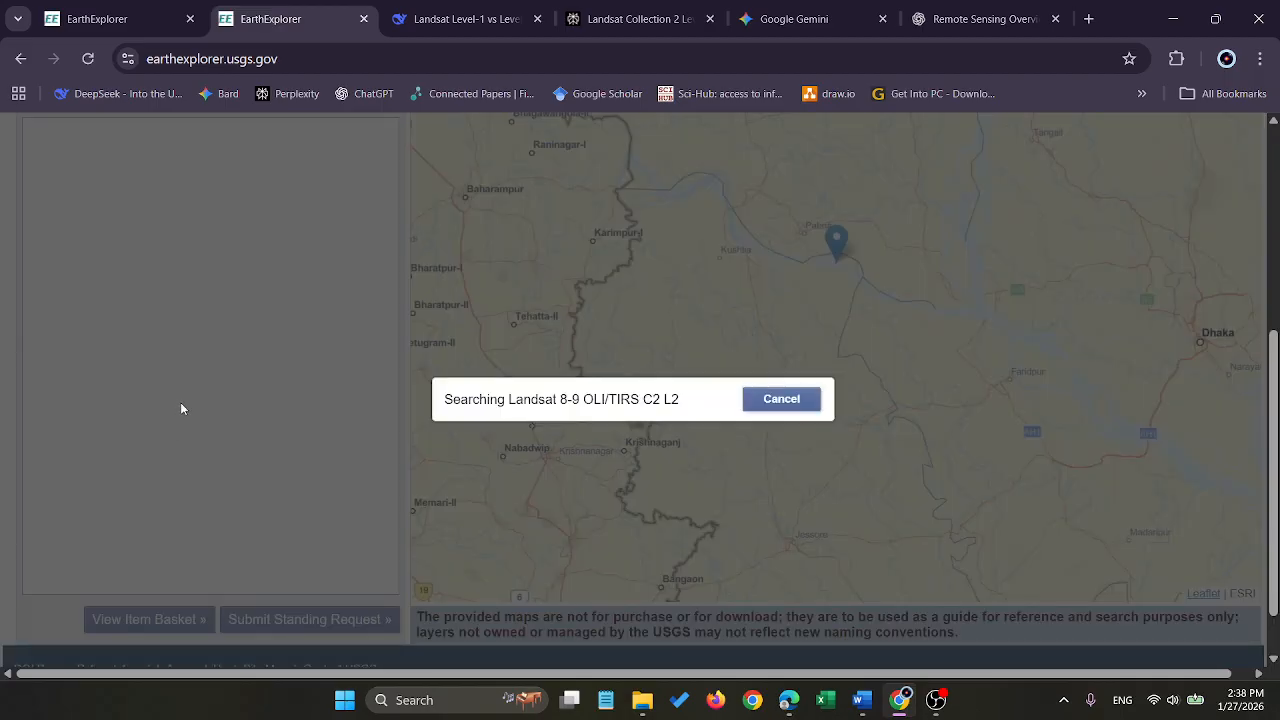
Examine the acquisition dates, paths and rows of the Landsat scenes on the first results page
scroll(212, 447, "up", 1)
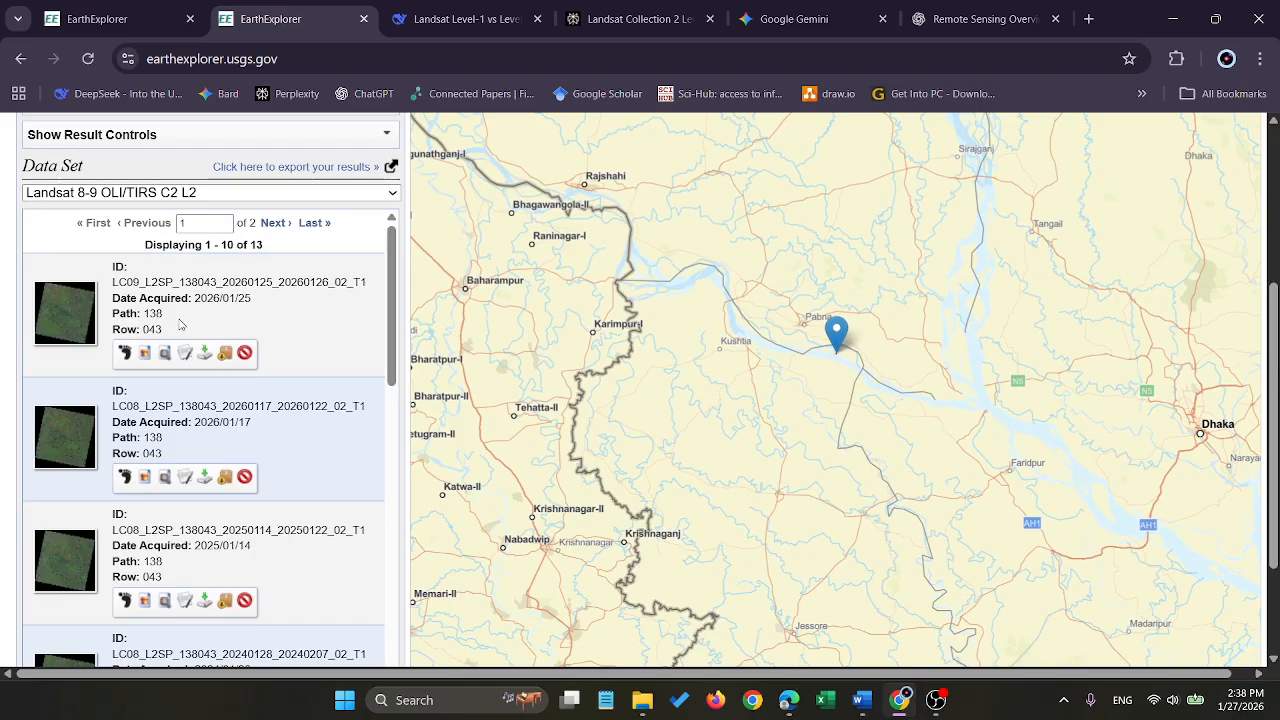
left_click_drag(254, 299, 192, 299)
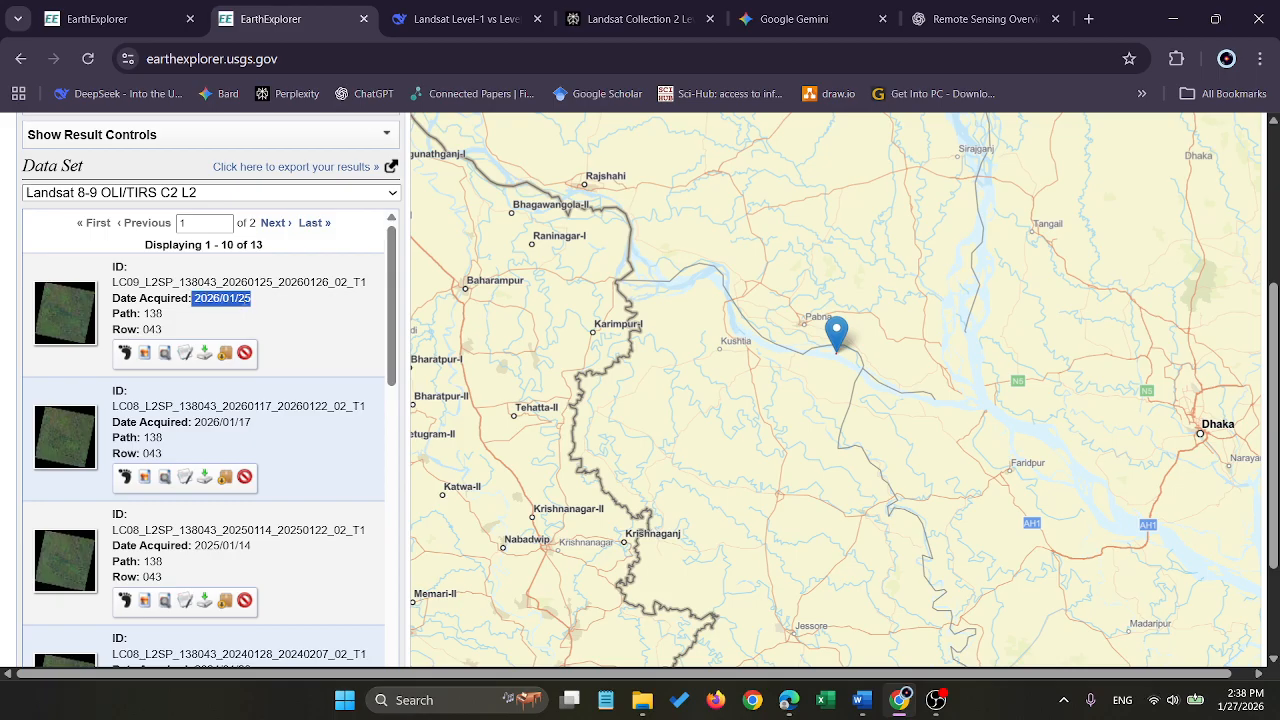
left_click(247, 297)
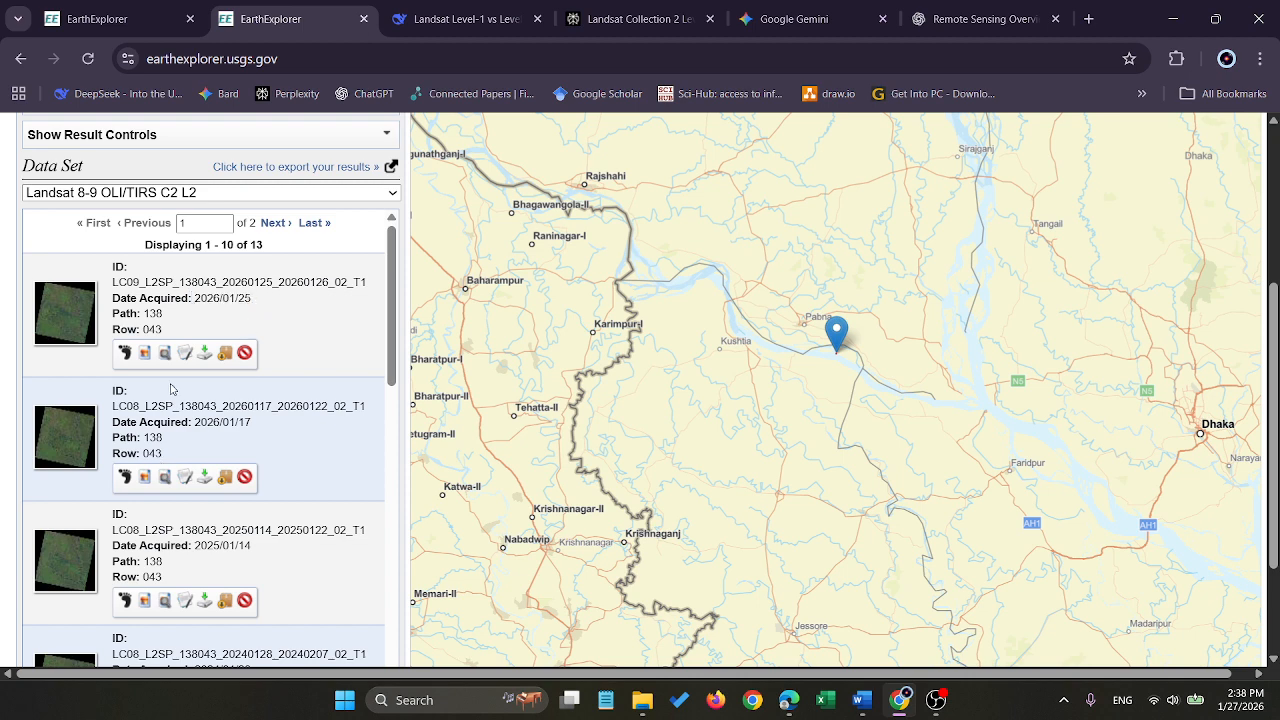
scroll(178, 458, "down", 2)
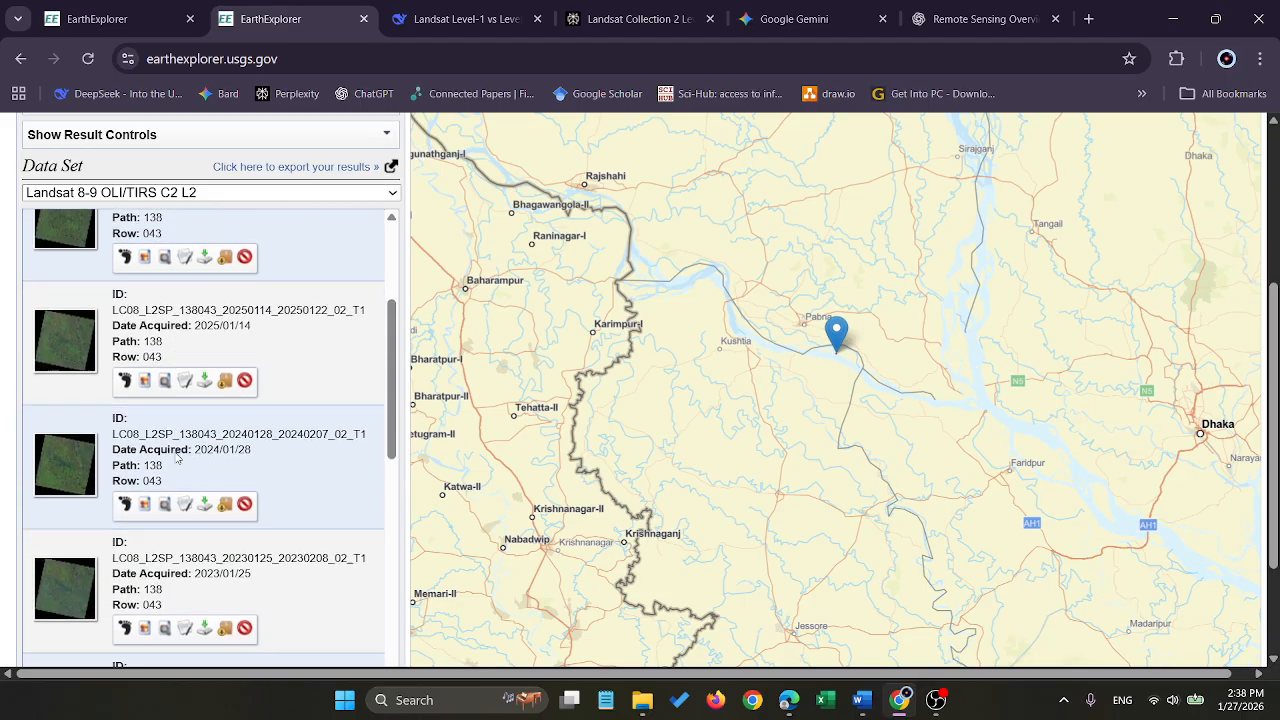
scroll(178, 458, "down", 2)
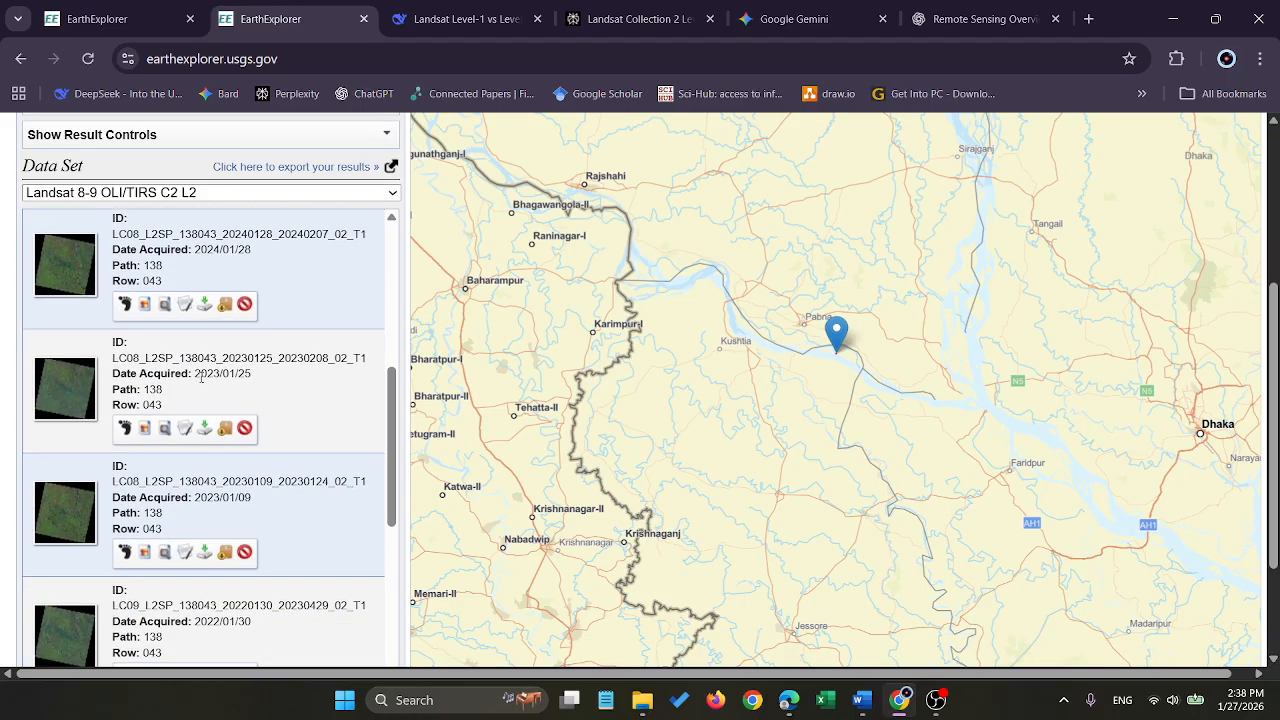
scroll(206, 497, "down", 4)
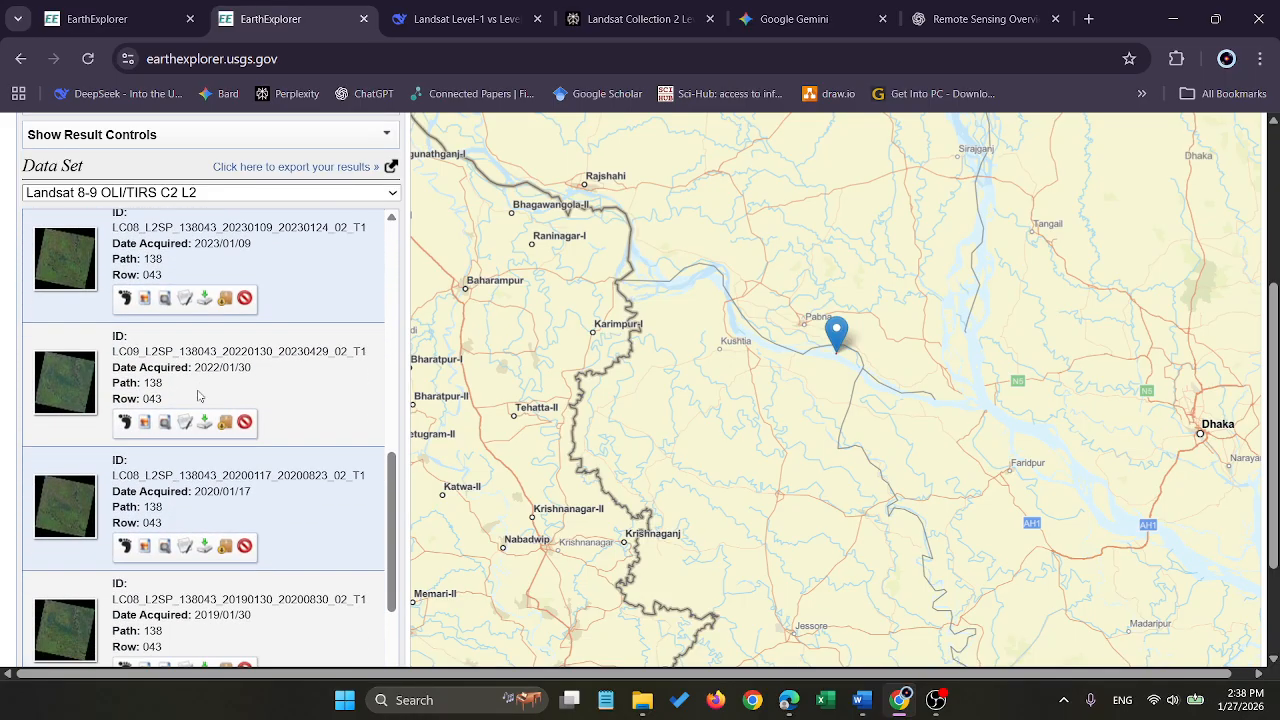
scroll(203, 508, "down", 2)
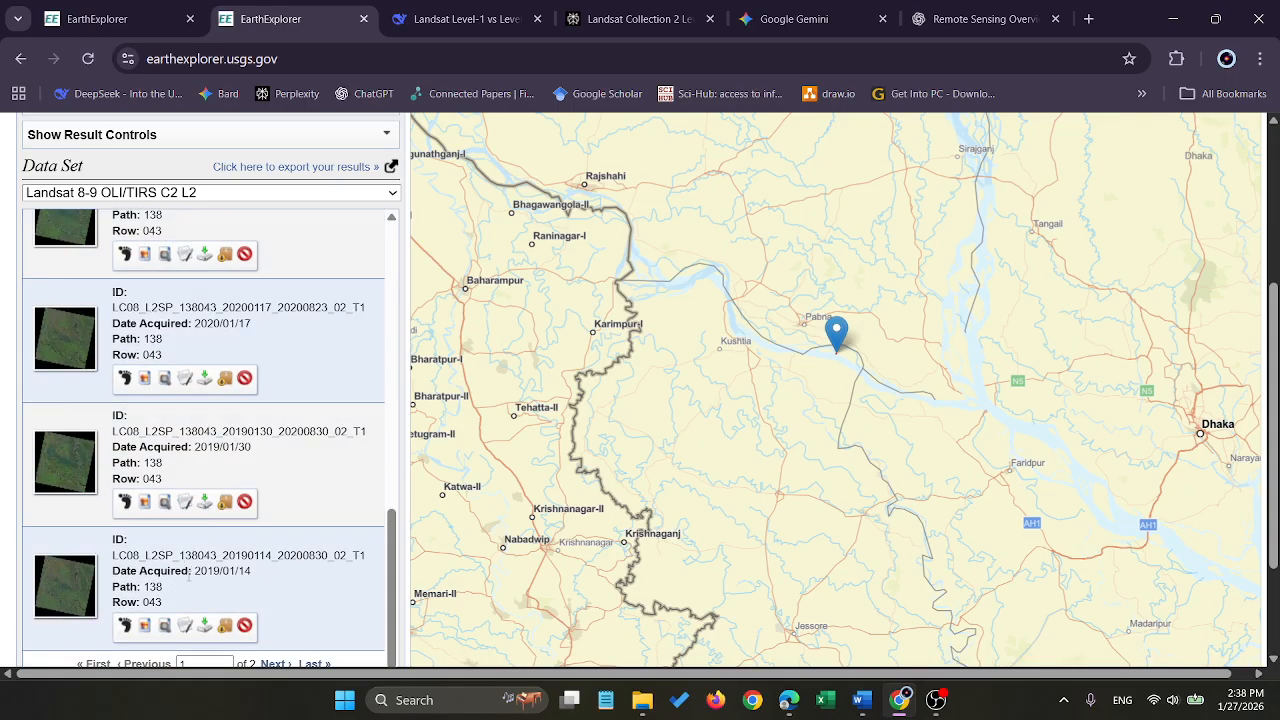
left_click_drag(193, 571, 220, 568)
scroll(255, 512, "up", 3)
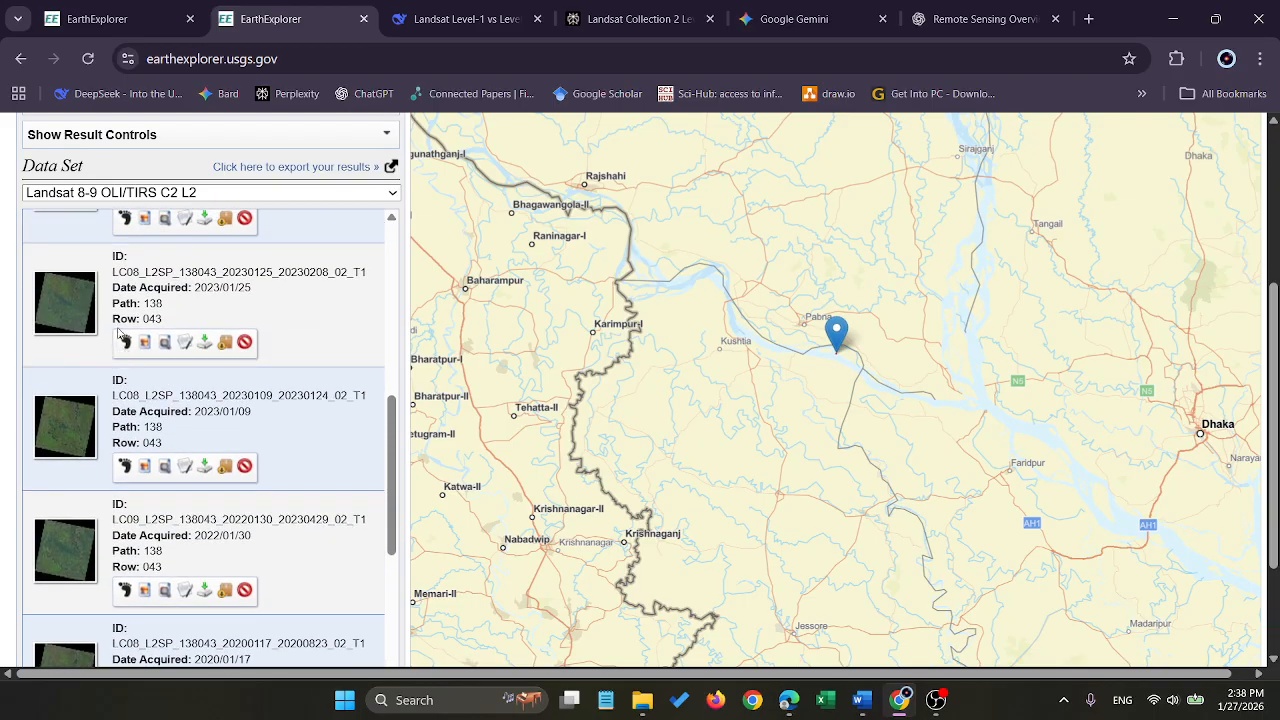
Display the footprint and browse overlay of the 2026/01/25 scene on the map, and hide the footprint again
scroll(130, 340, "up", 3)
scroll(139, 325, "up", 2)
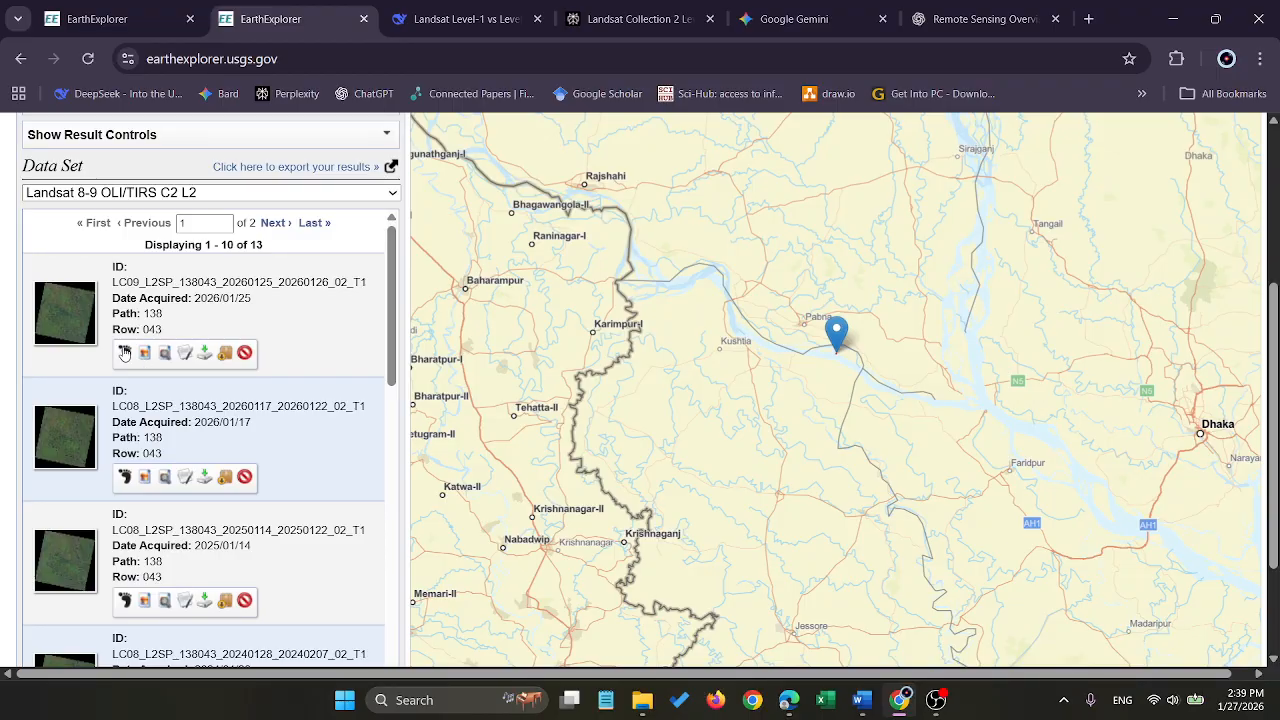
left_click(124, 352)
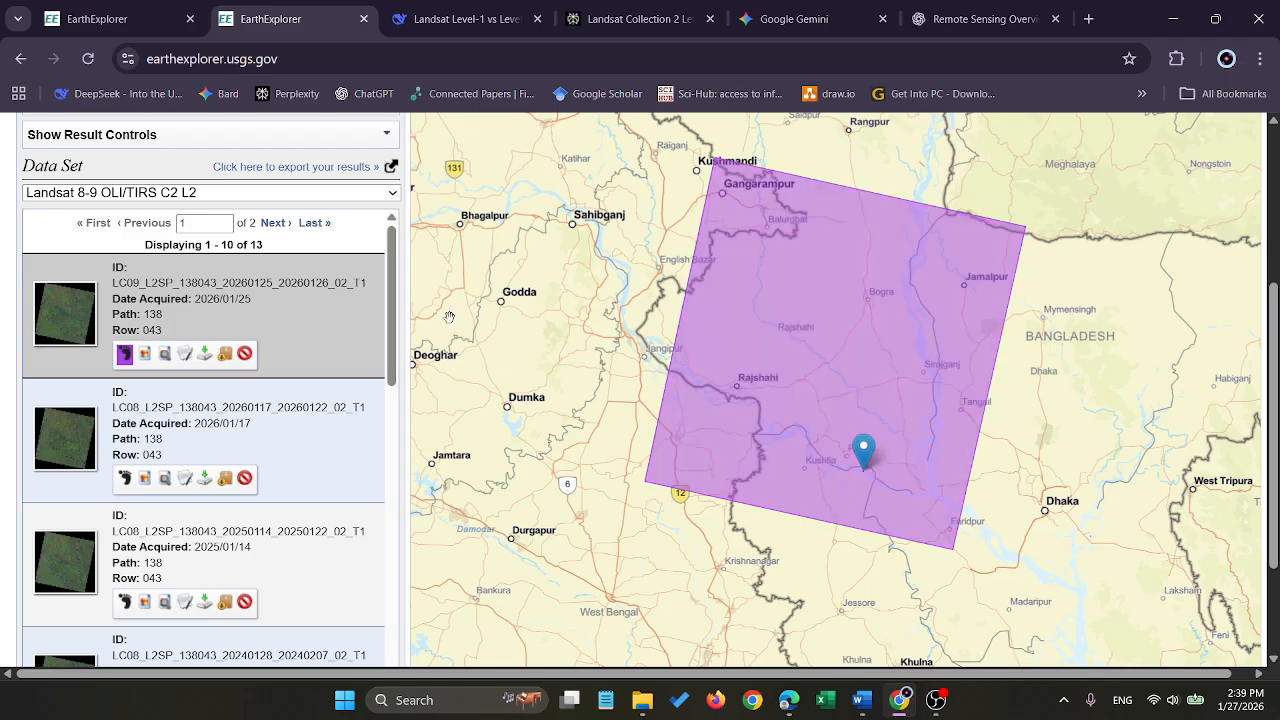
left_click(144, 356)
left_click(125, 356)
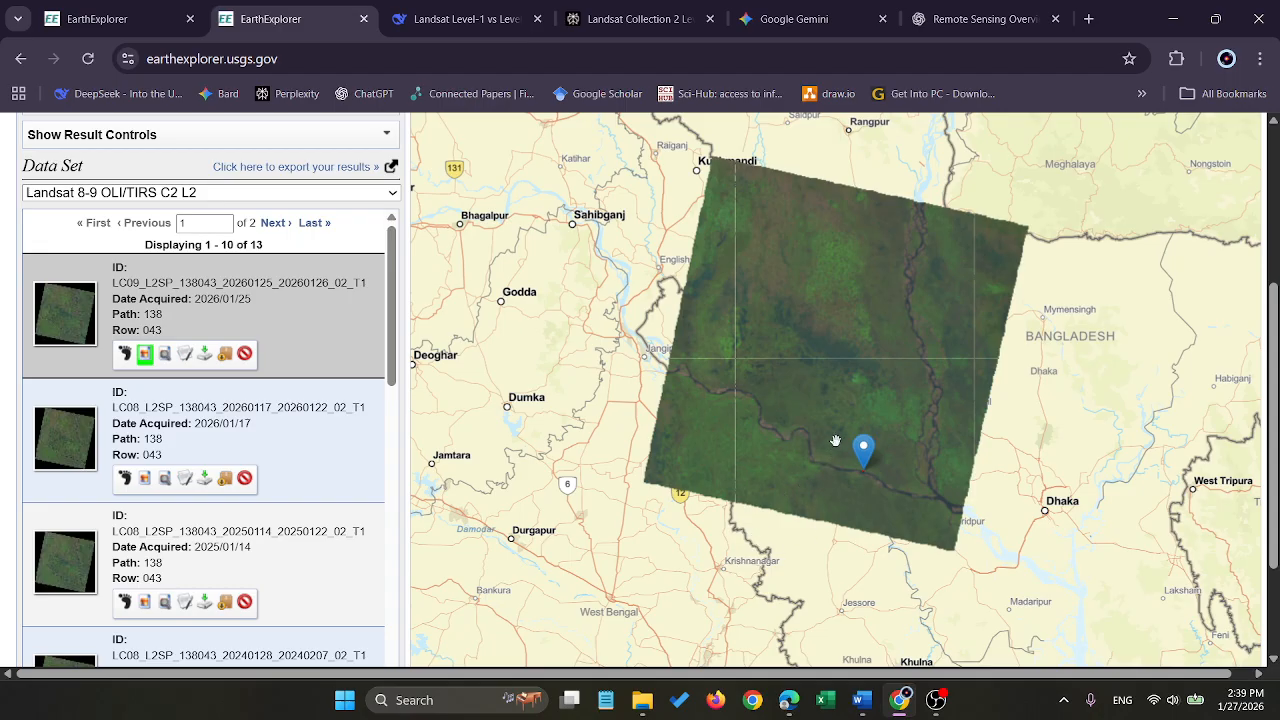
Replace the 2026/01/25 browse overlay with that of the 2026/01/17 scene, show its footprint and hide its overlay
left_click(144, 479)
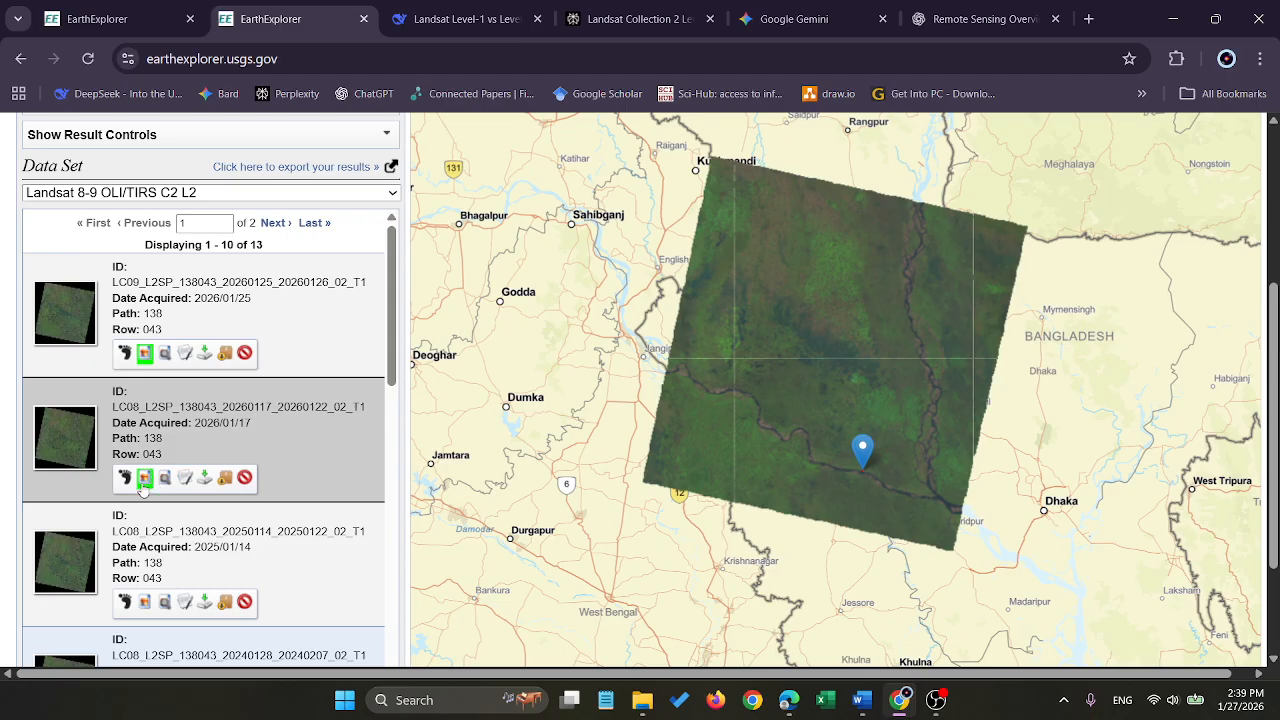
left_click(141, 358)
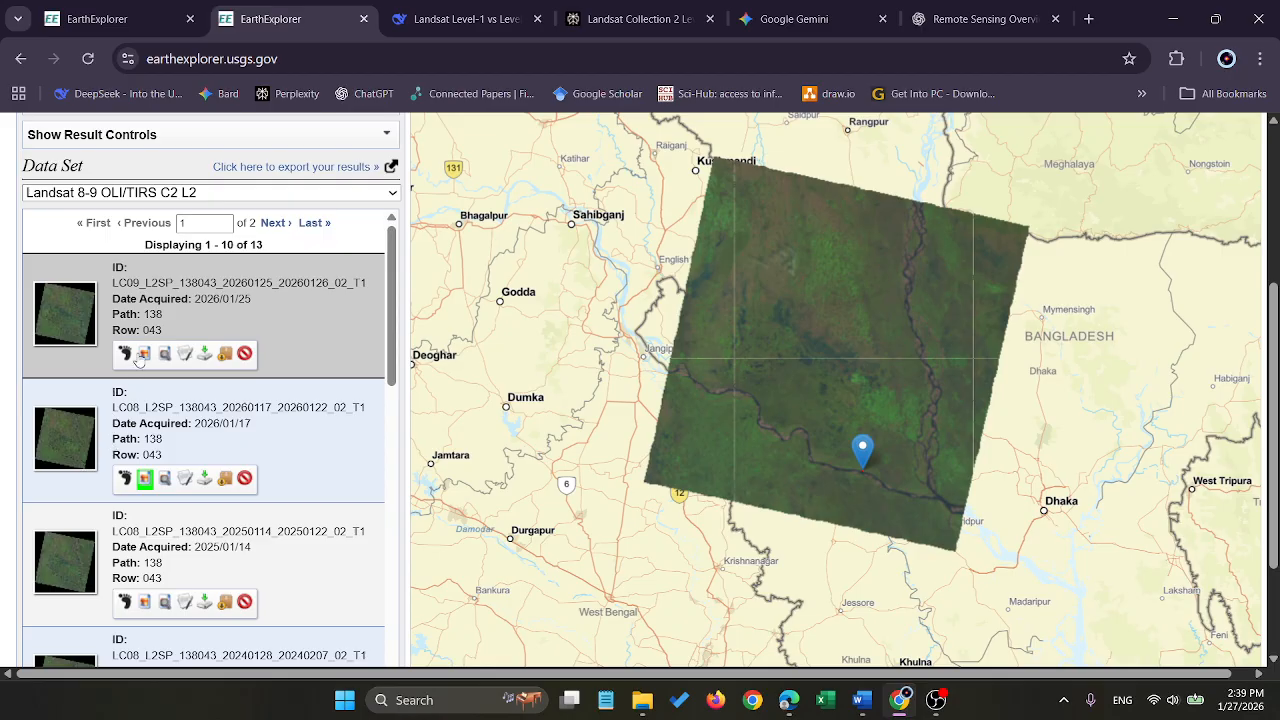
left_click(126, 481)
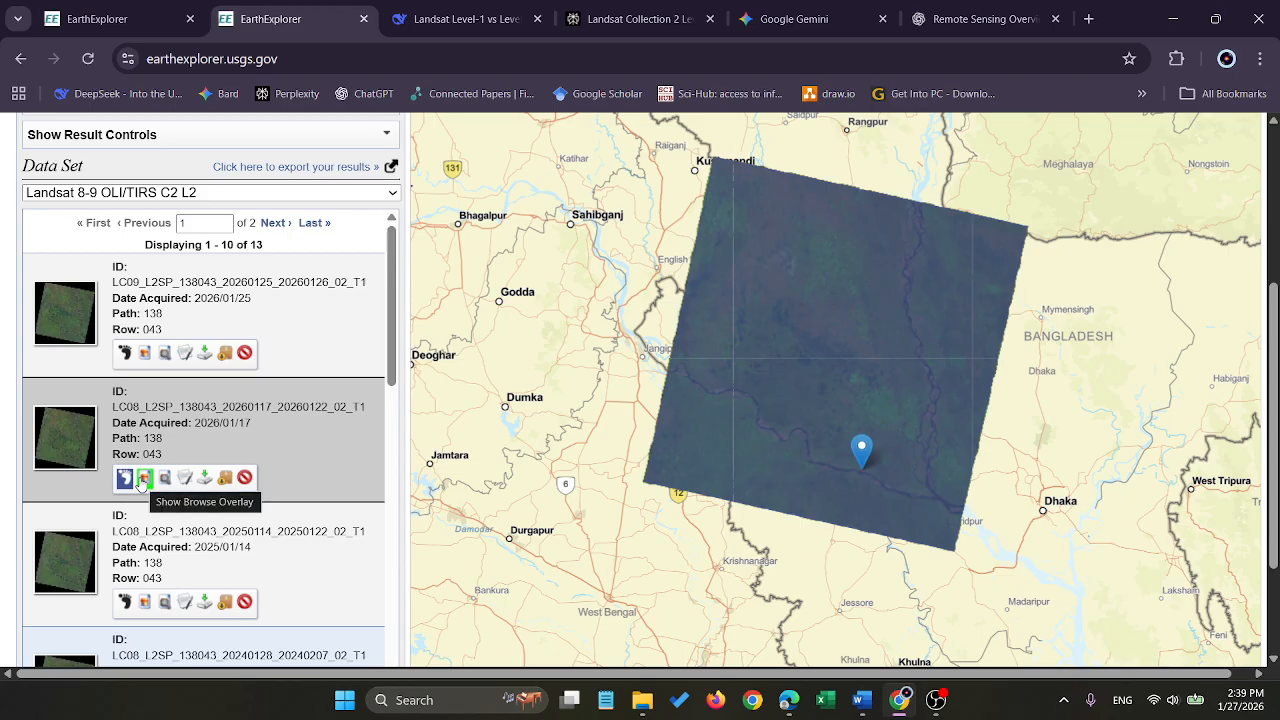
left_click(143, 479)
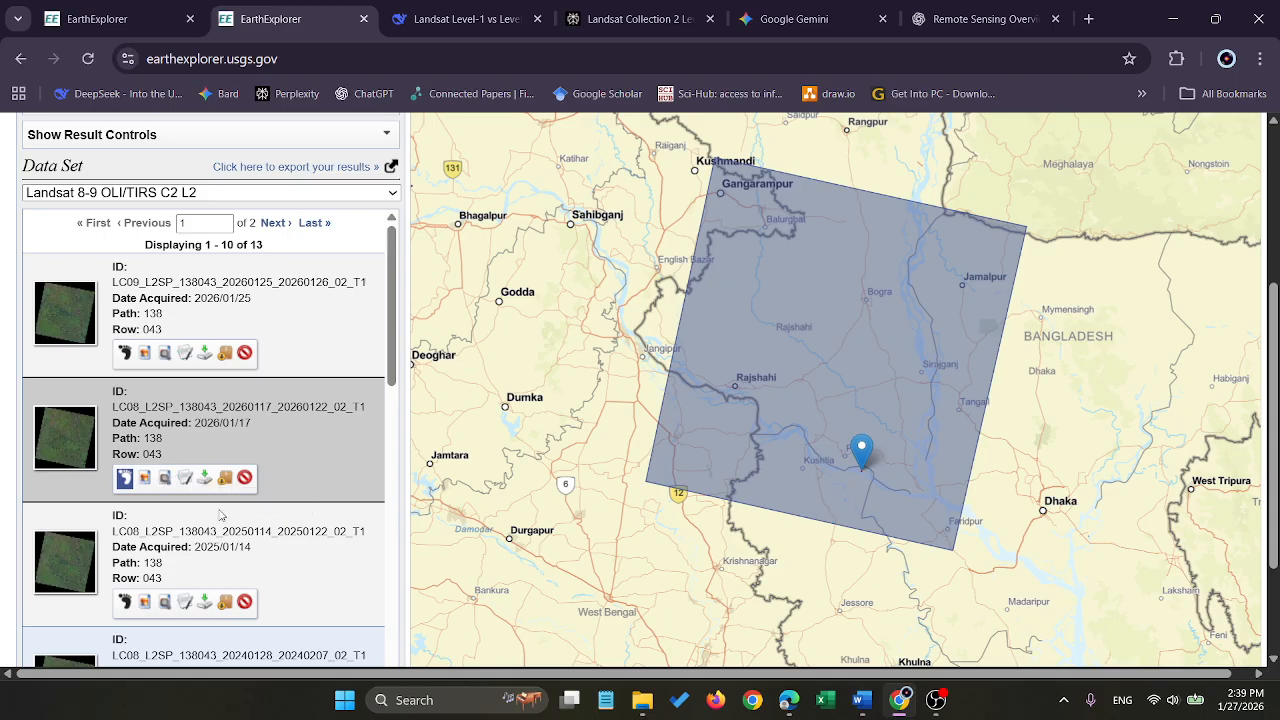
scroll(222, 517, "down", 8)
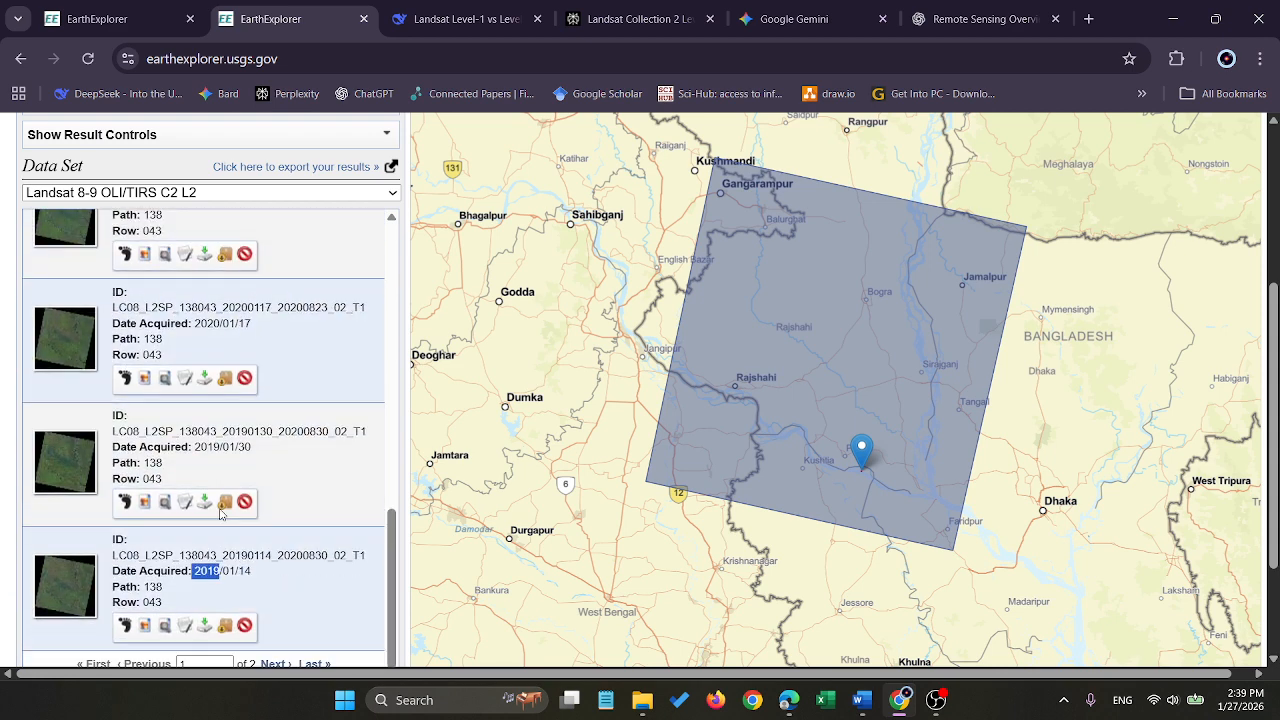
scroll(222, 480, "up", 10)
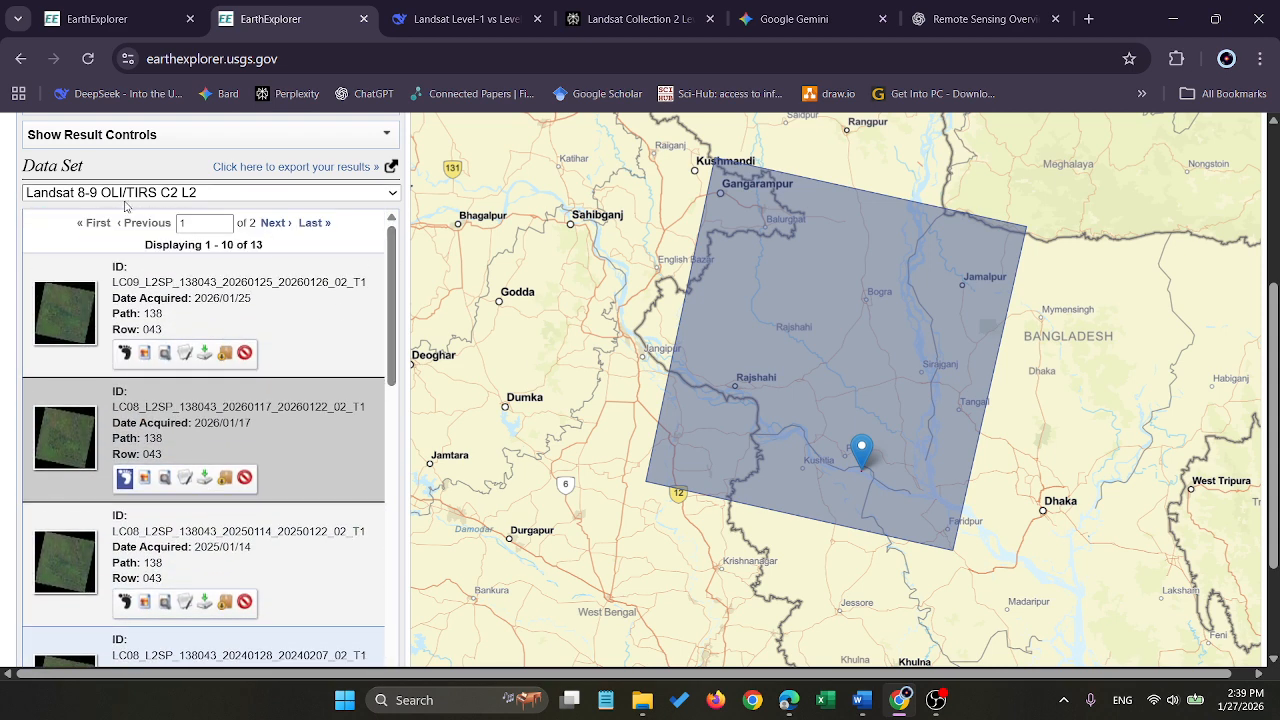
Reopen the search criteria and add four polygon points around Rajshahi at about 25°05'N 88°26'E, 25°06'N 89°27'E, 24°08'N 90°05'E and 24°14'N 88°21'E
scroll(140, 310, "up", 3)
scroll(140, 310, "down", 1)
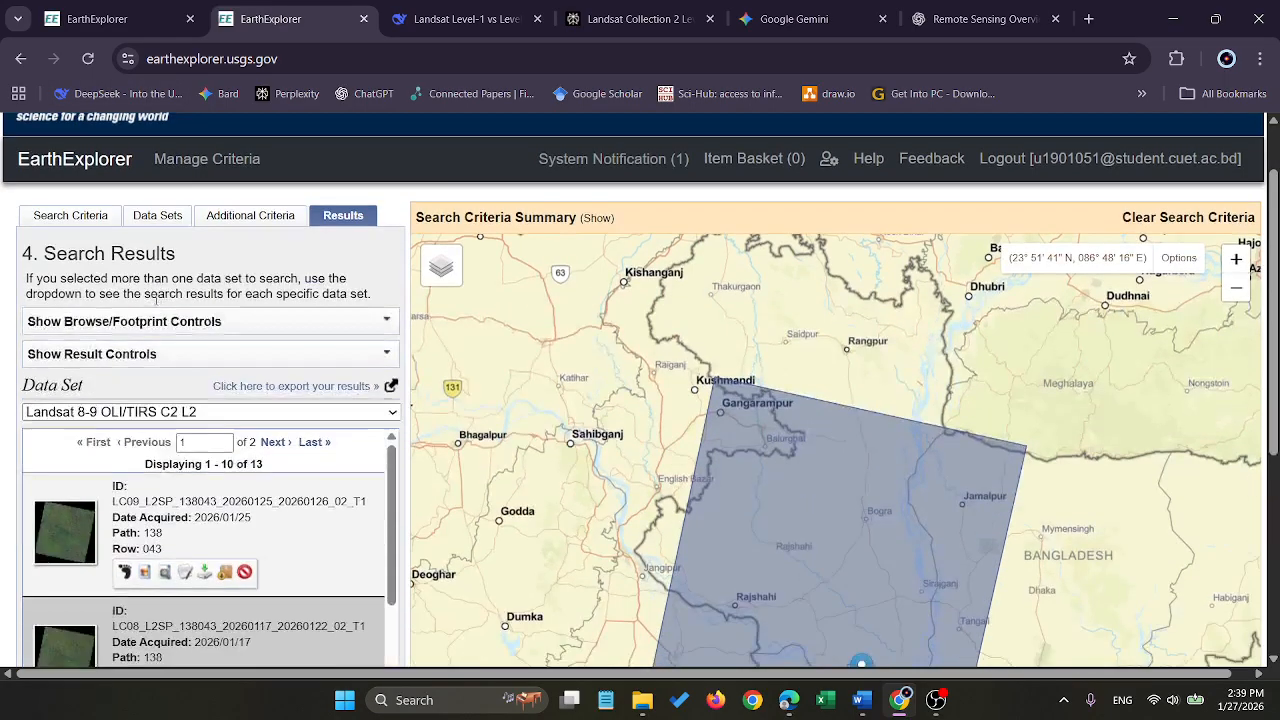
left_click(88, 215)
scroll(212, 397, "down", 1)
scroll(212, 397, "down", 2)
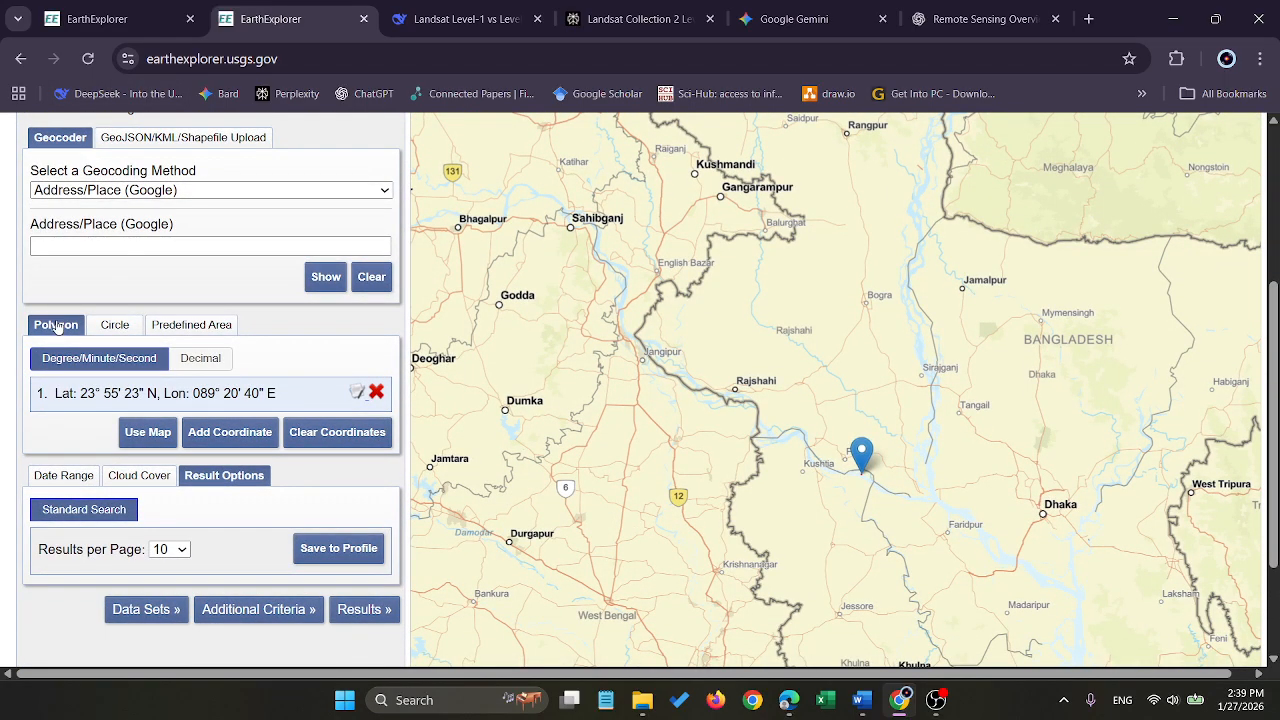
left_click(707, 258)
left_click(880, 256)
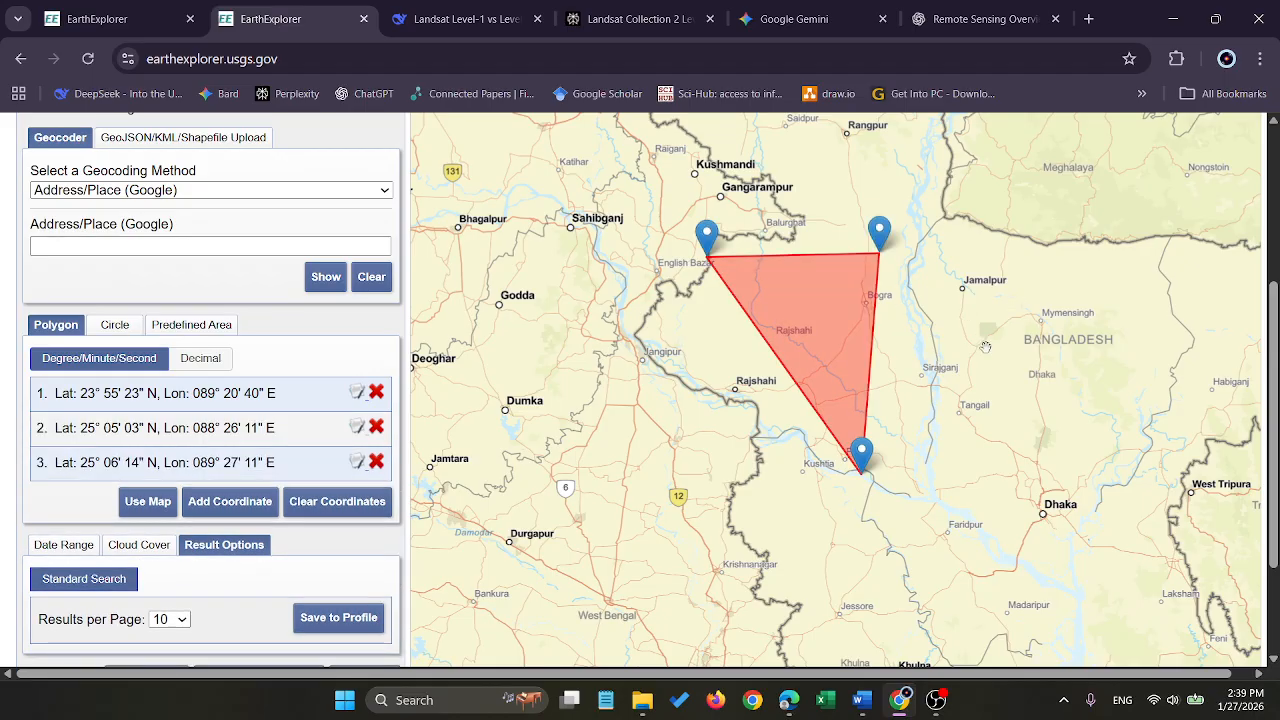
left_click(988, 430)
left_click(696, 416)
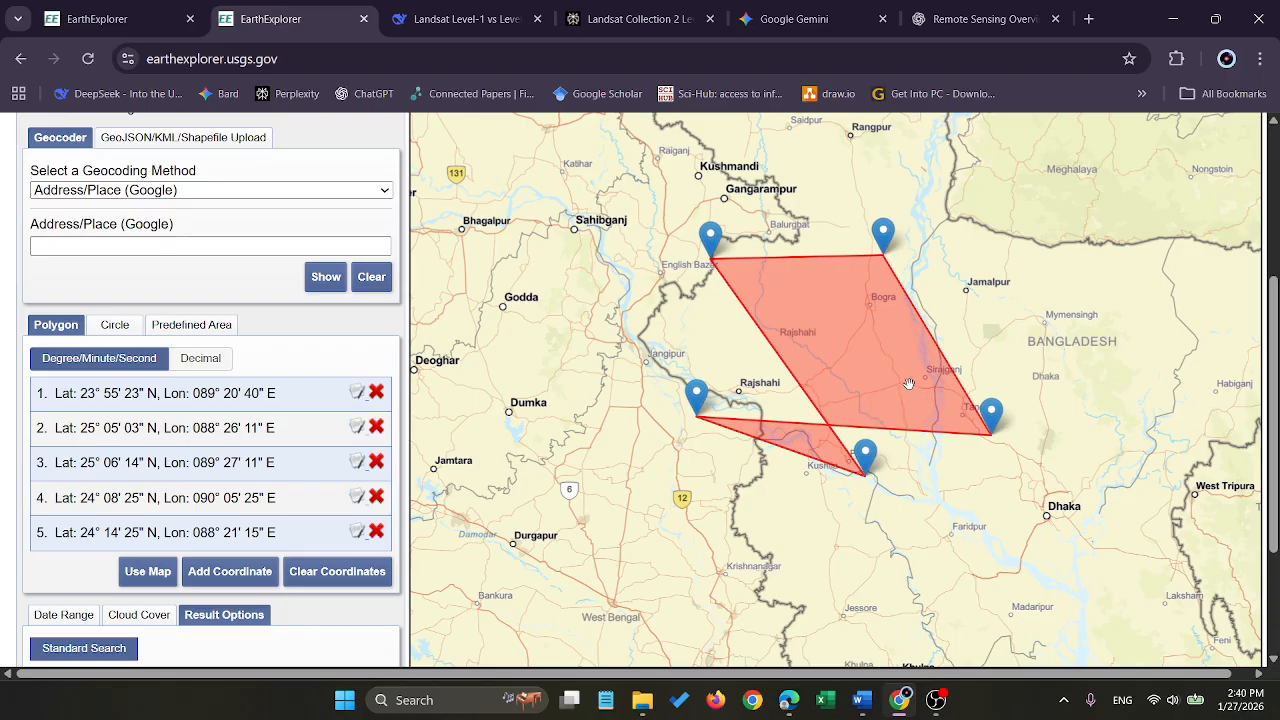
Delete the original Padma River coordinate from the polygon and rerun the search with the four corner points
key("ctrl+z")
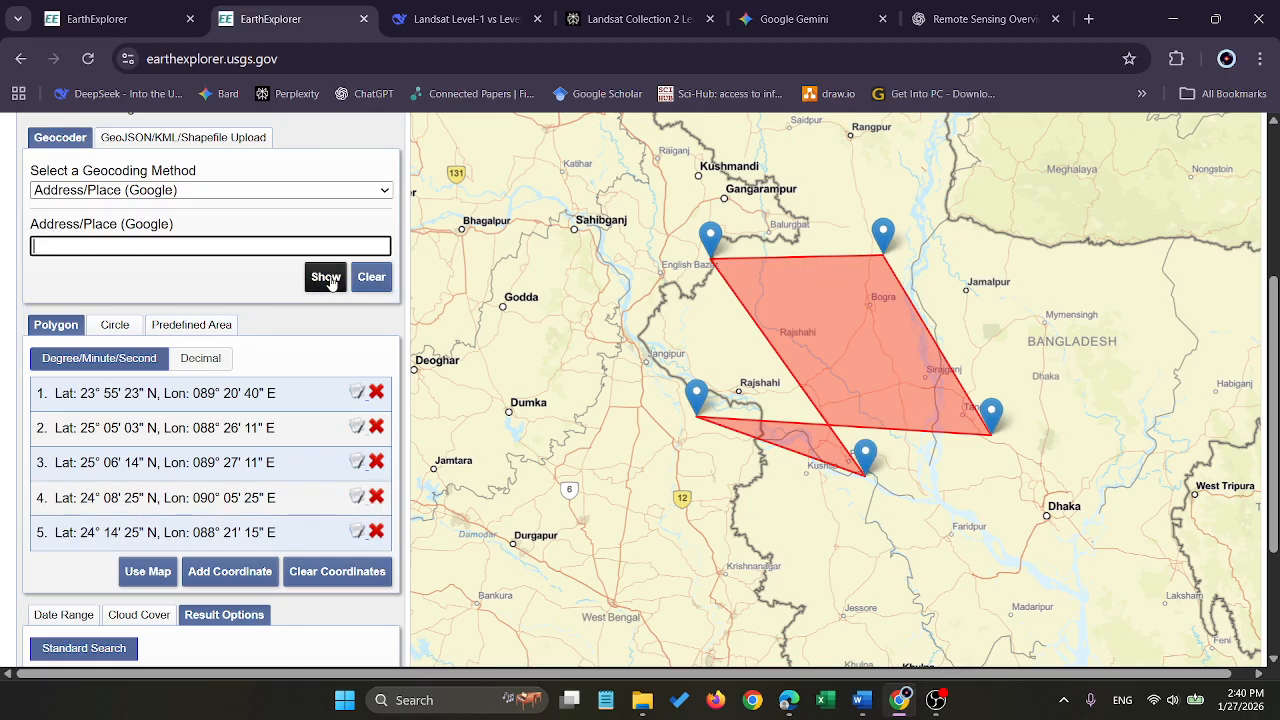
left_click(258, 280)
left_click(376, 392)
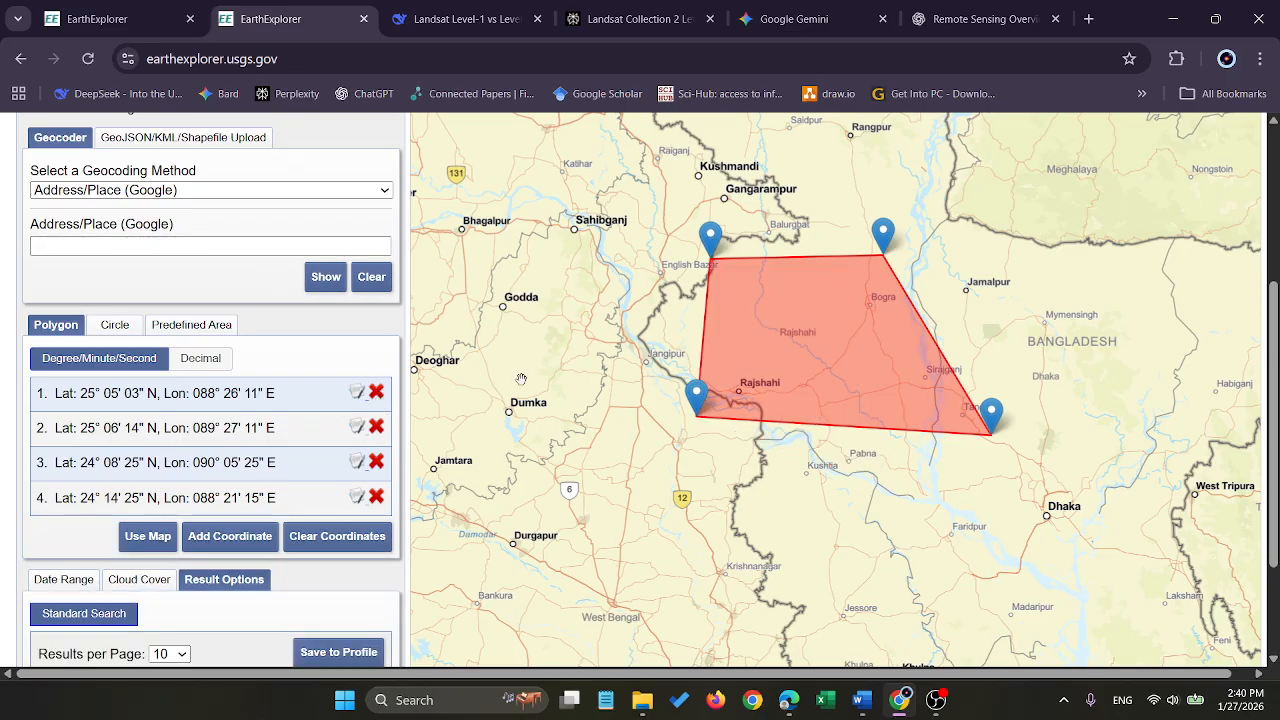
scroll(188, 403, "down", 2)
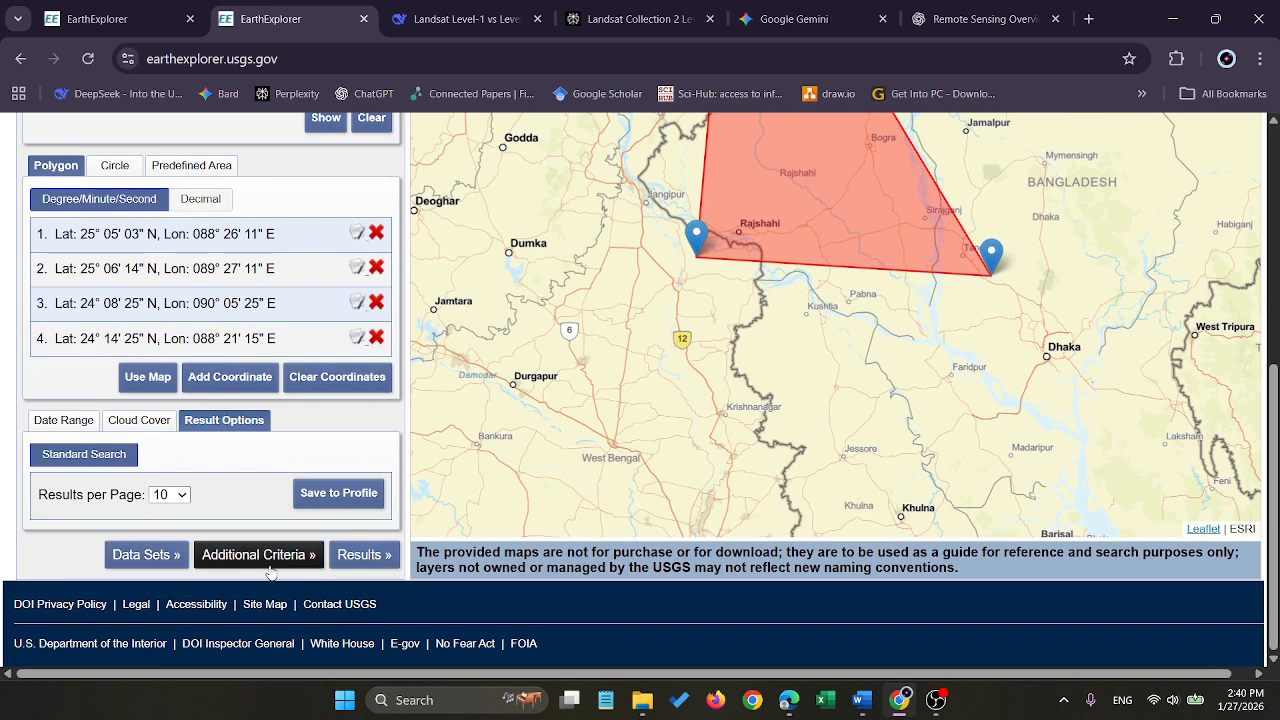
left_click(350, 558)
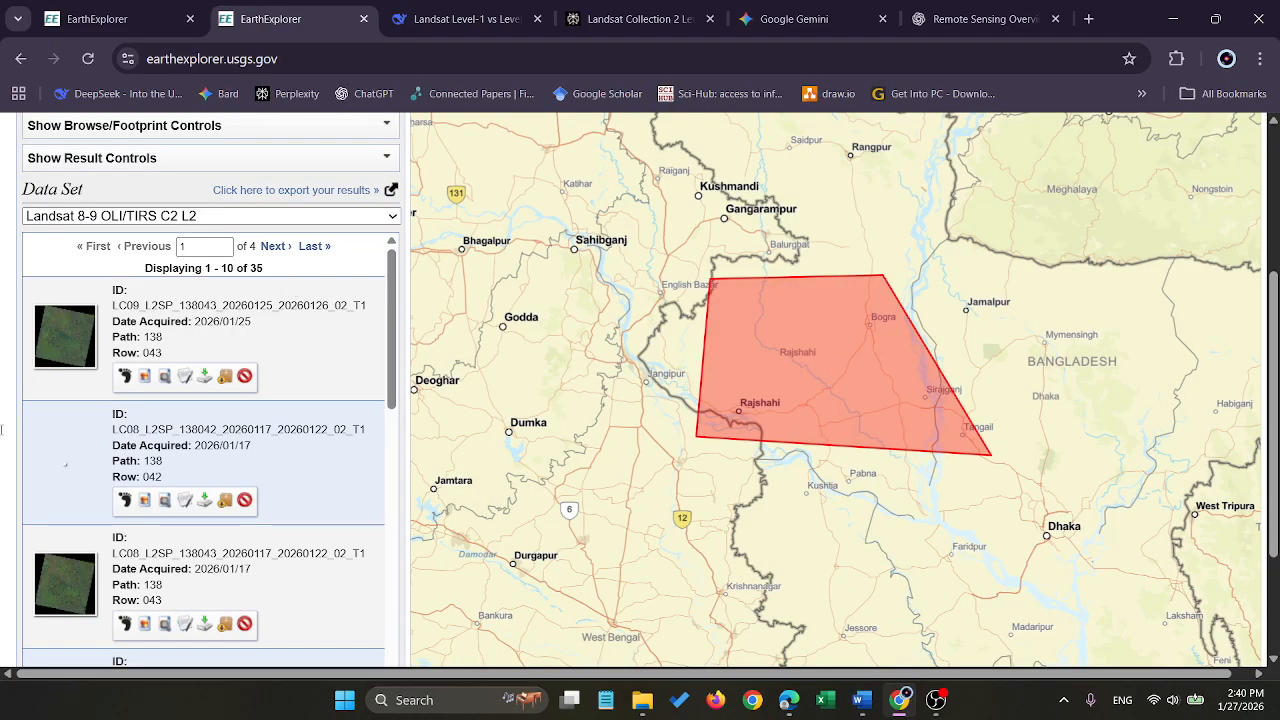
Compare the browse overlays of the 2026/01/25 row 043 and 2026/01/17 row 042 scenes with the search polygon
left_click(145, 378)
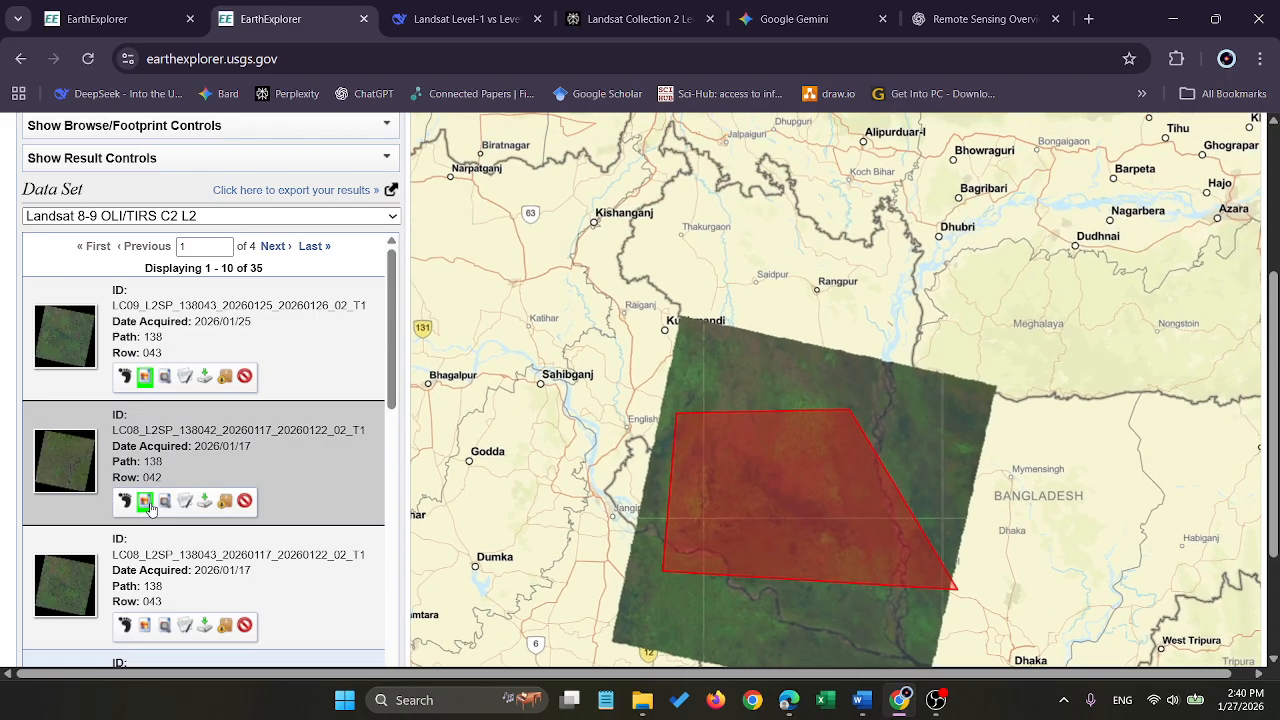
left_click(146, 378)
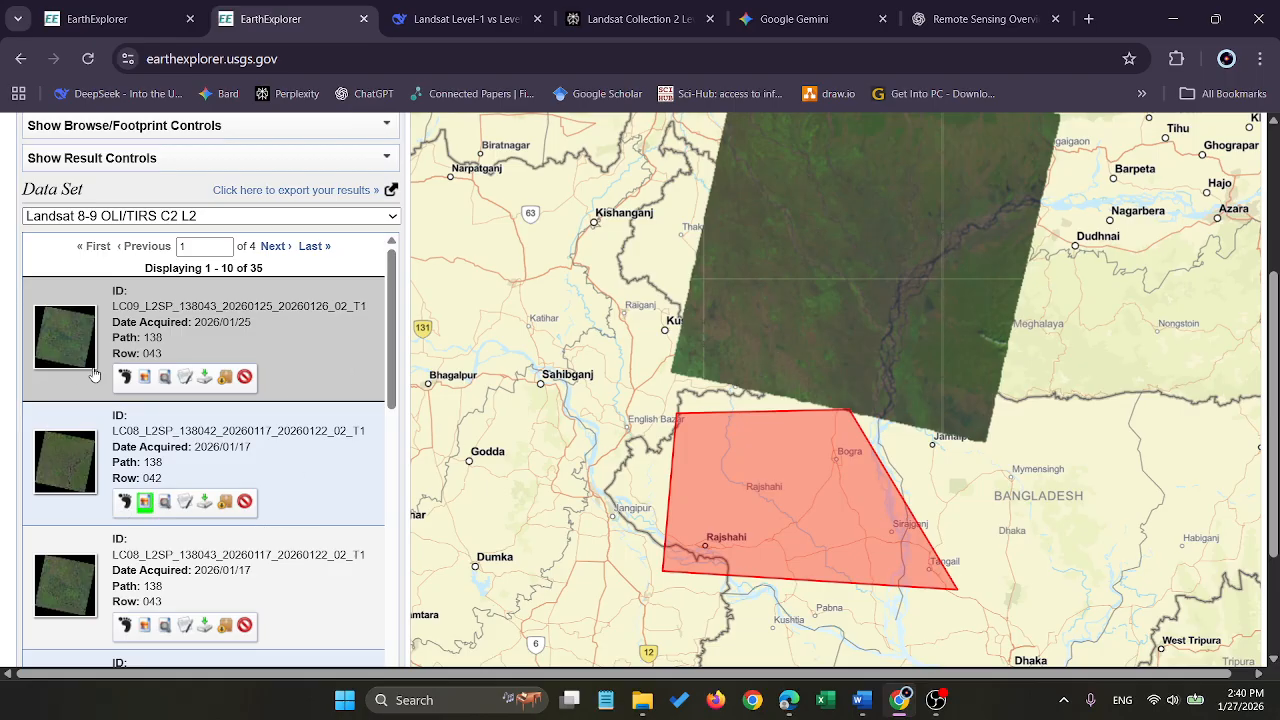
left_click(145, 377)
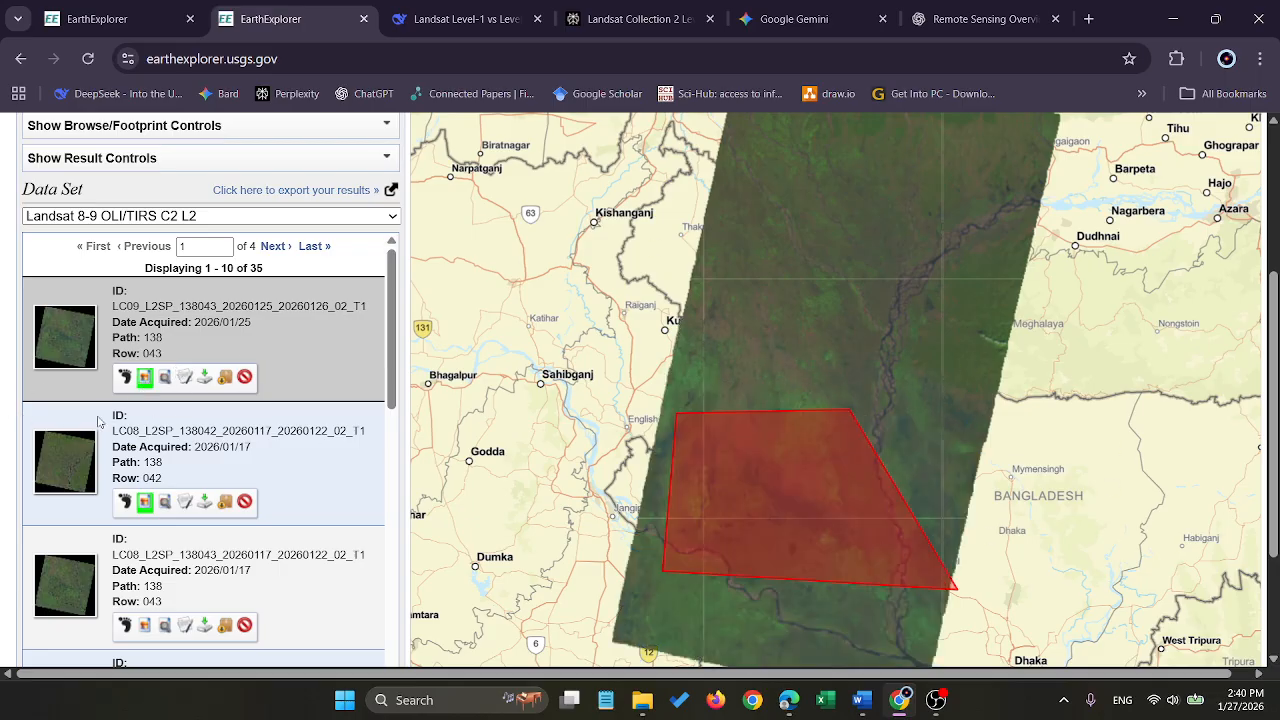
left_click(145, 378)
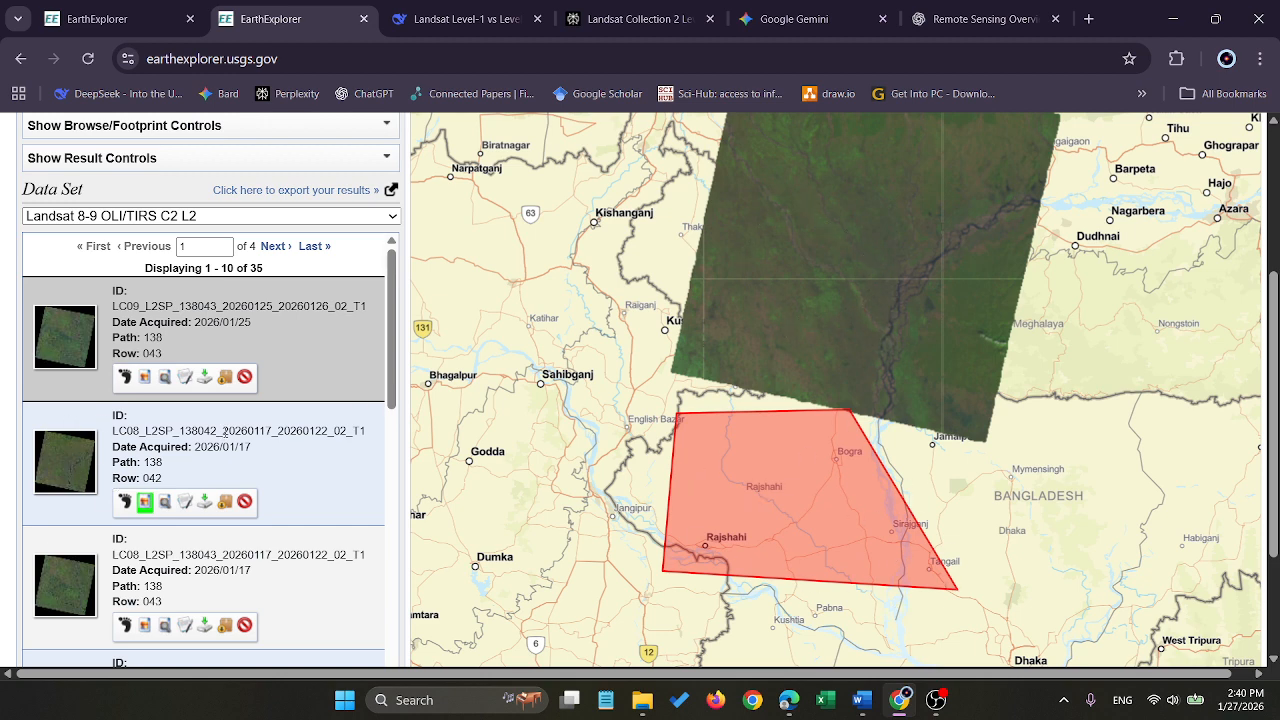
left_click_drag(115, 415, 315, 470)
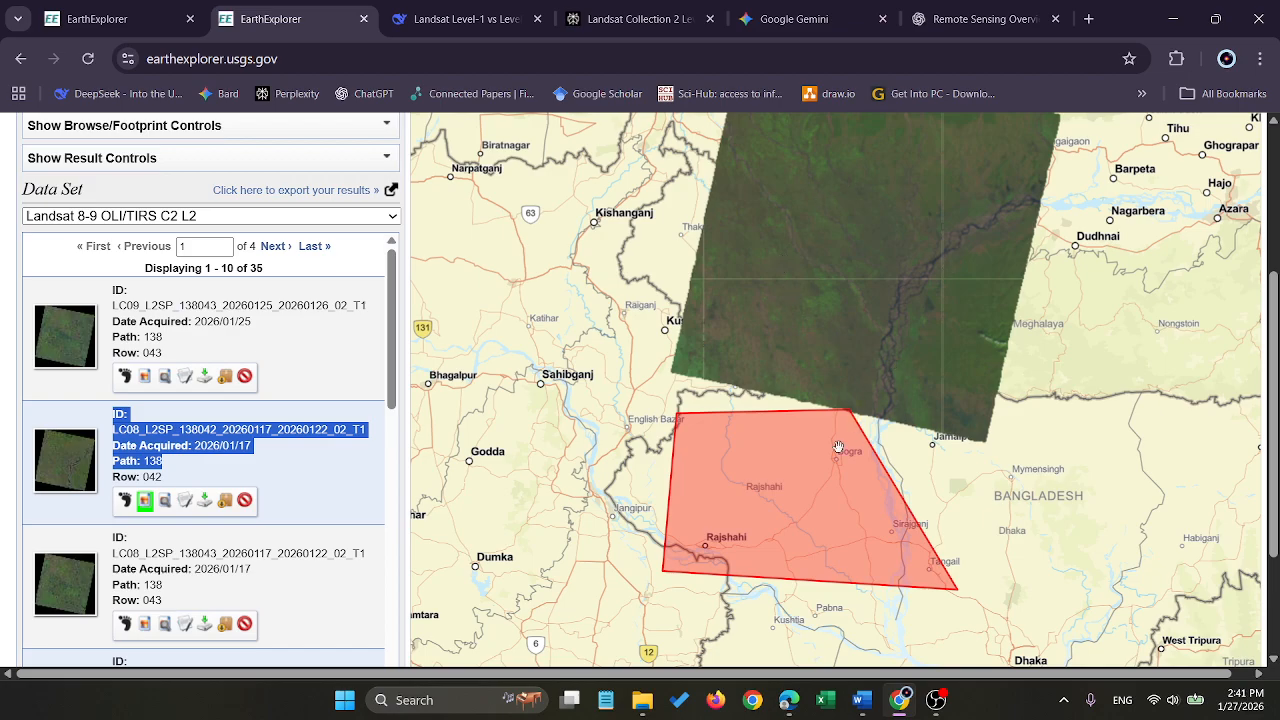
scroll(838, 447, "down", 1)
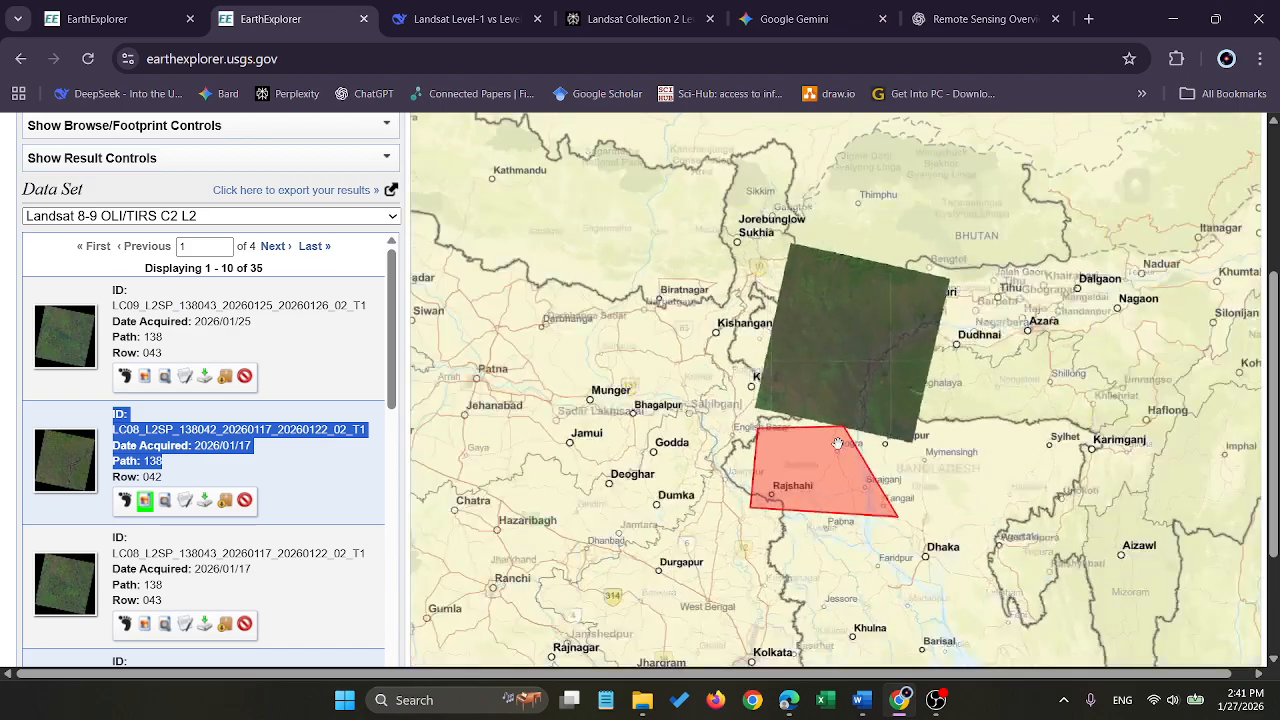
scroll(838, 447, "up", 1)
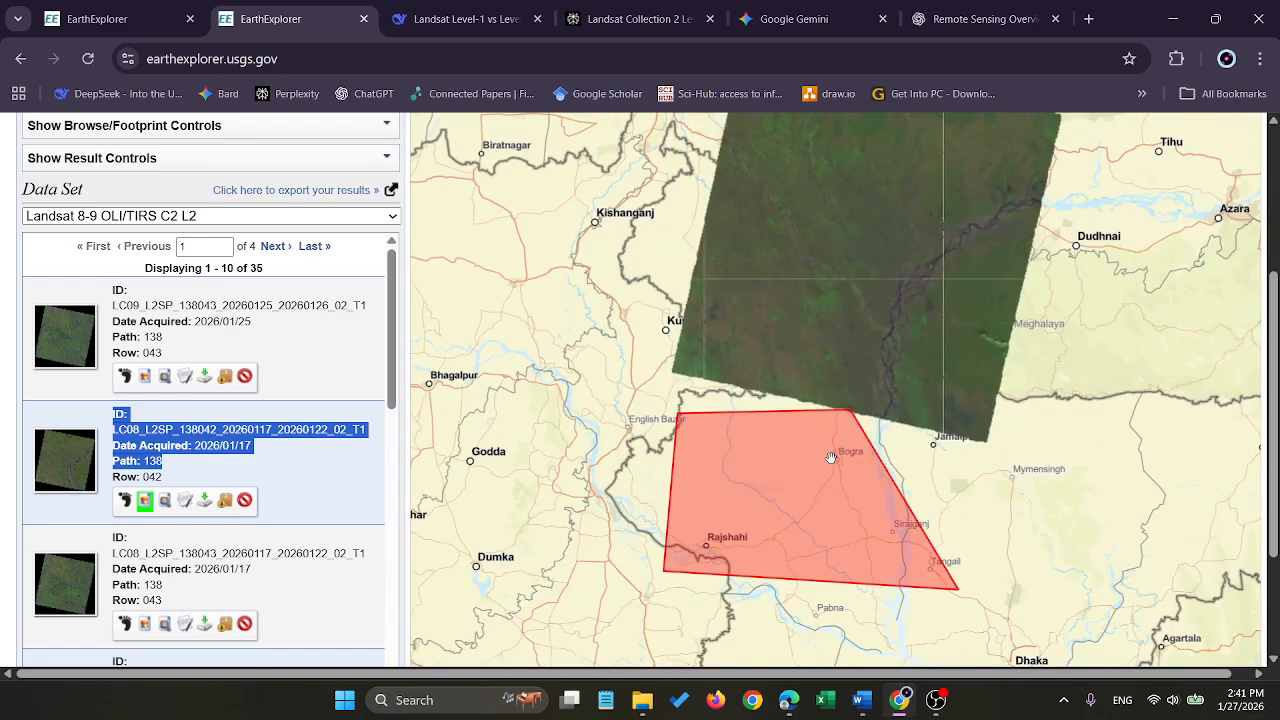
Show the browse overlays of the 2026/01/17 and 2026/01/25 row 043 scenes and hide the row 042 overlay
left_click(145, 624)
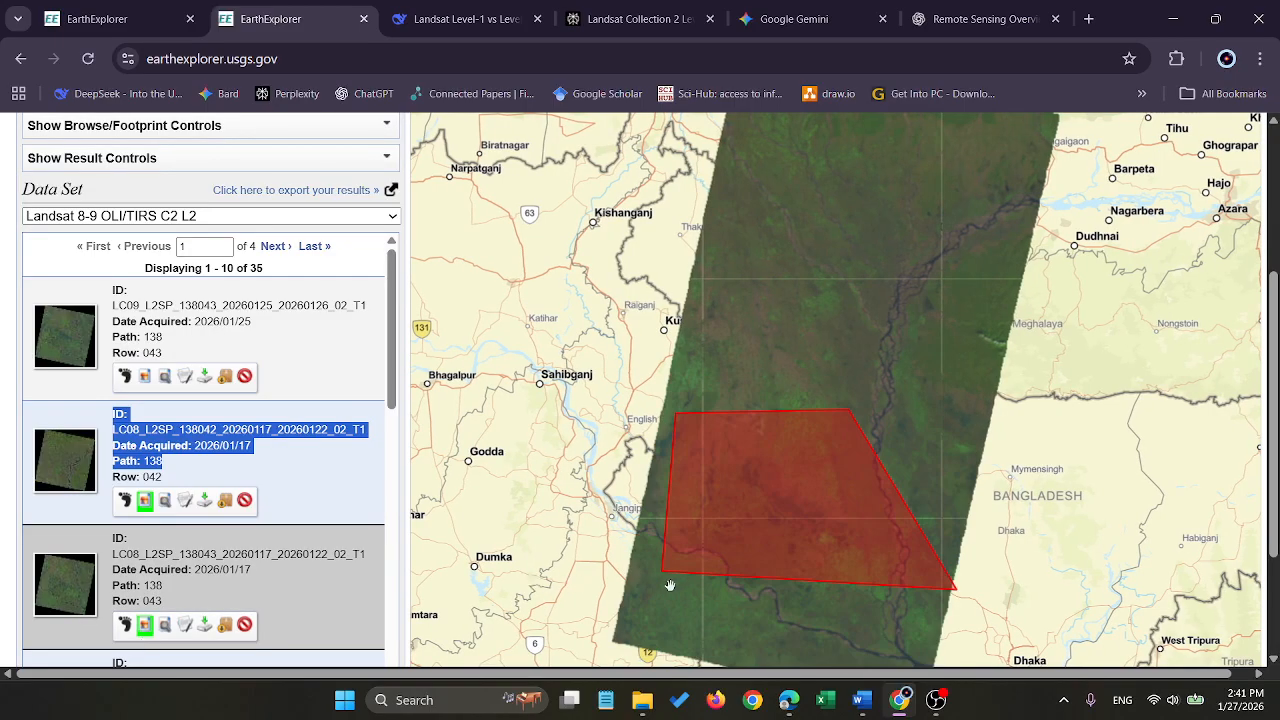
left_click(145, 376)
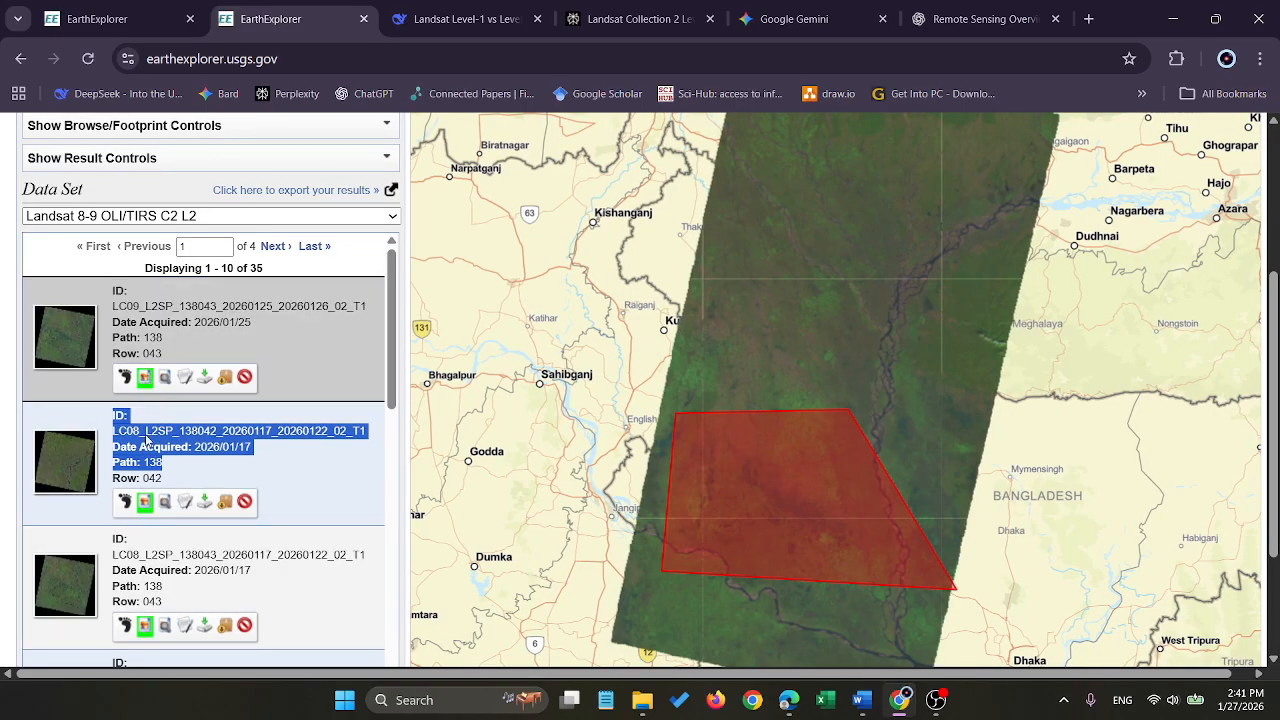
left_click(142, 501)
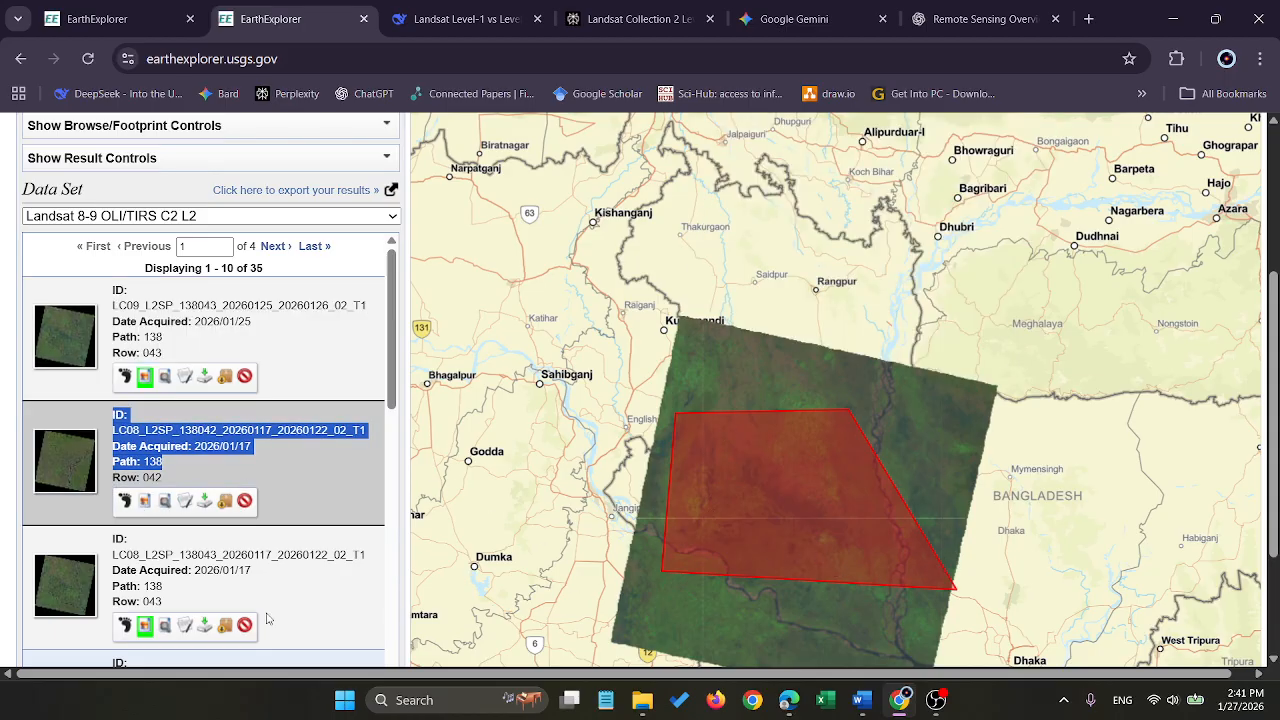
Show the browse overlay of the 2026/01/16 path 139 row 042 scene and hide the 2026/01/17 row 043 overlay
scroll(238, 492, "down", 2)
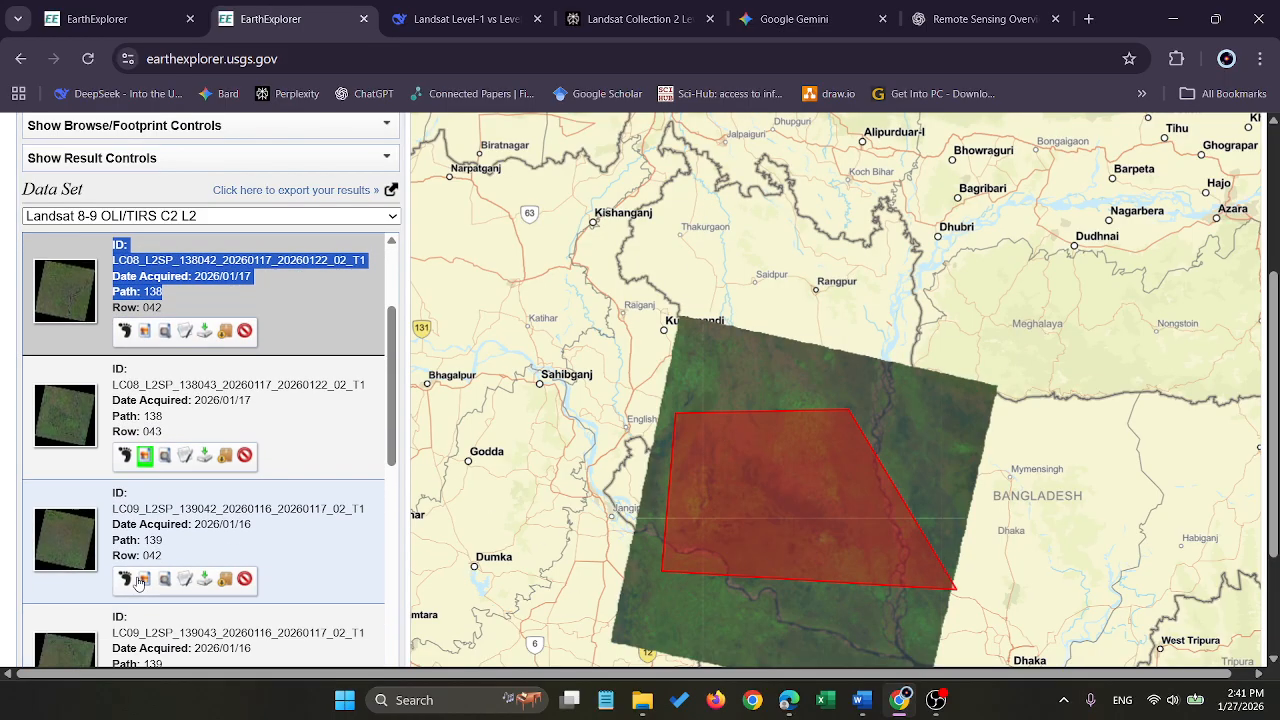
left_click(143, 579)
left_click(144, 454)
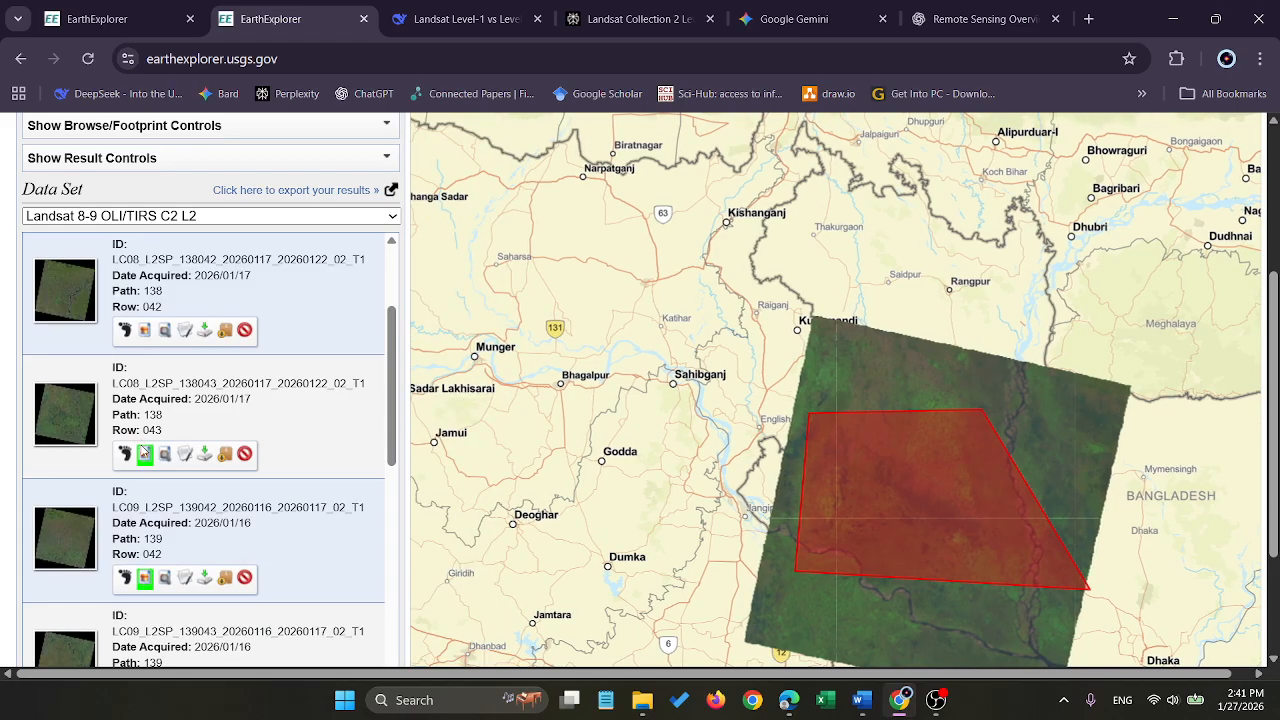
scroll(183, 519, "down", 2)
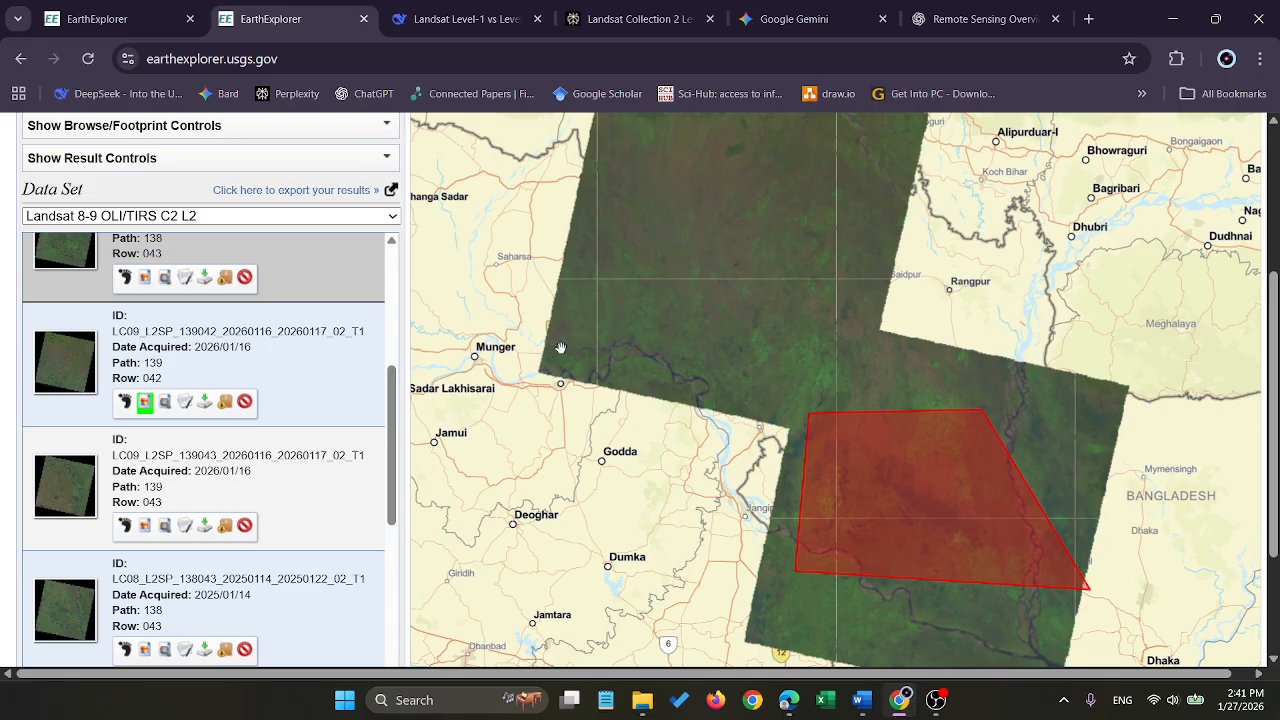
scroll(172, 416, "up", 2)
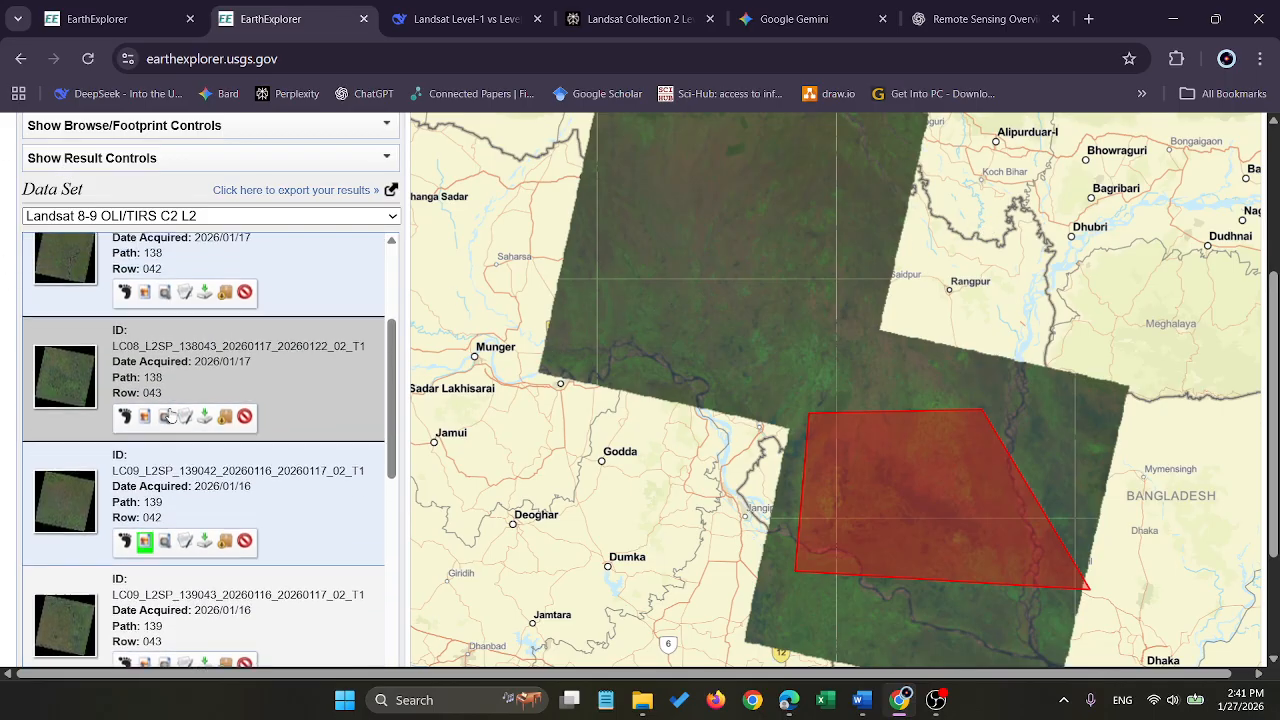
Return to the search criteria and save the result option of 10 results per page to the profile
scroll(170, 416, "up", 3)
scroll(64, 234, "up", 3)
scroll(79, 428, "down", 2)
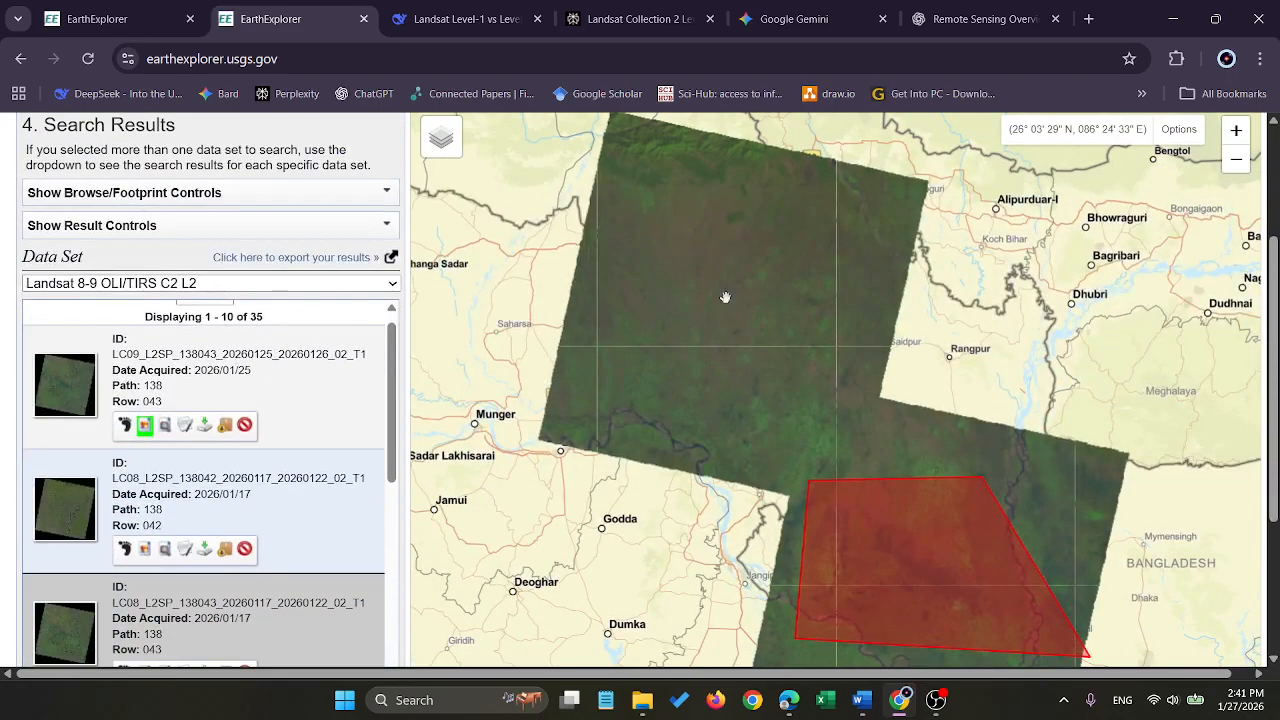
scroll(159, 547, "down", 1)
scroll(159, 547, "up", 4)
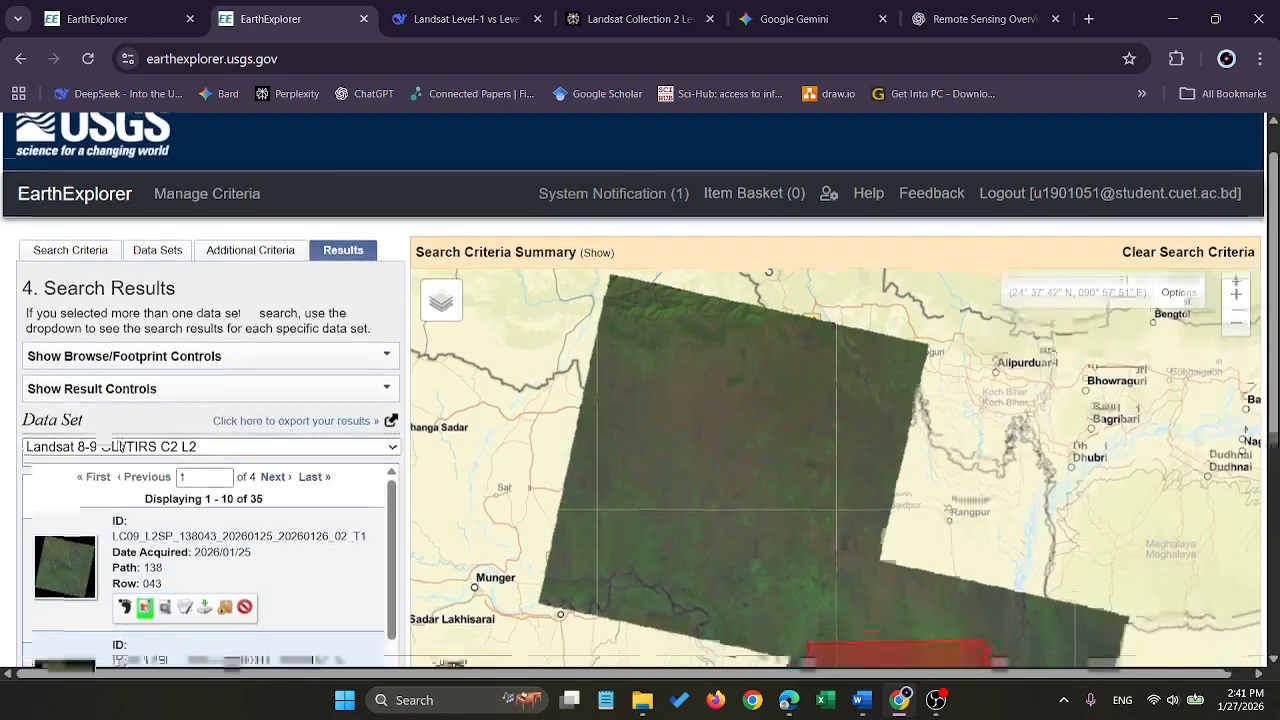
scroll(121, 446, "down", 1)
left_click(68, 232)
scroll(250, 420, "down", 3)
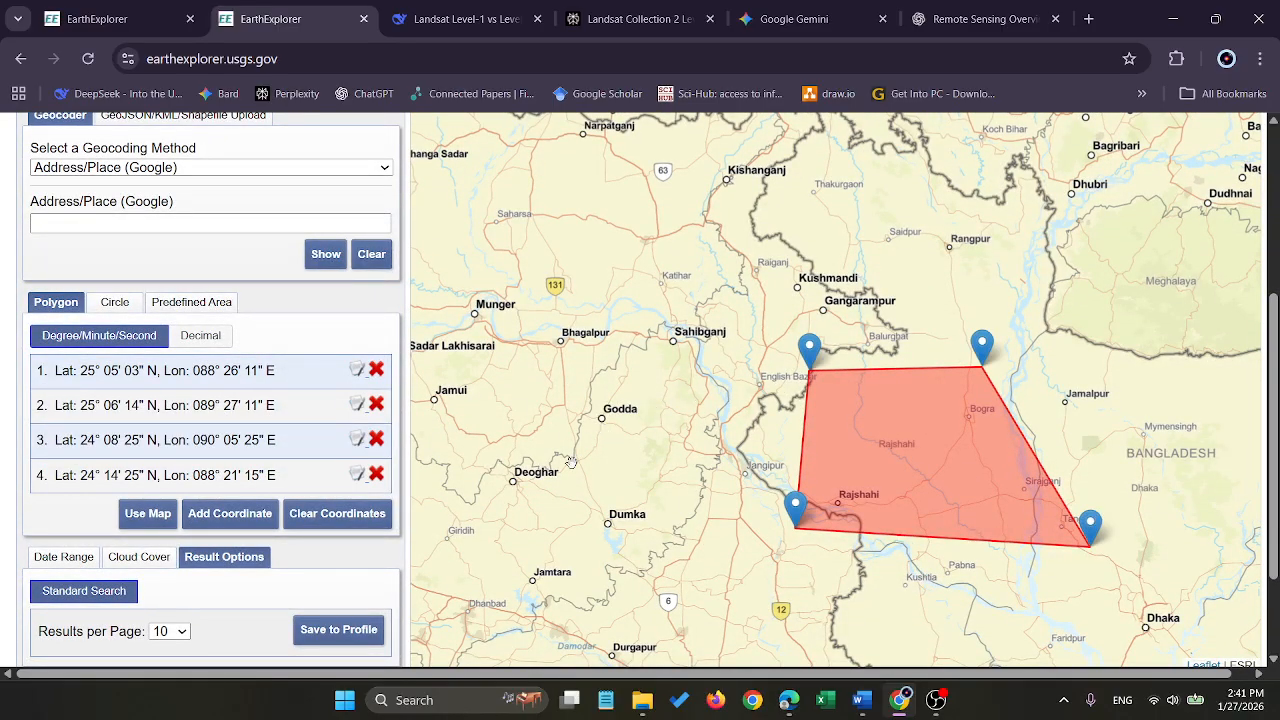
left_click(340, 637)
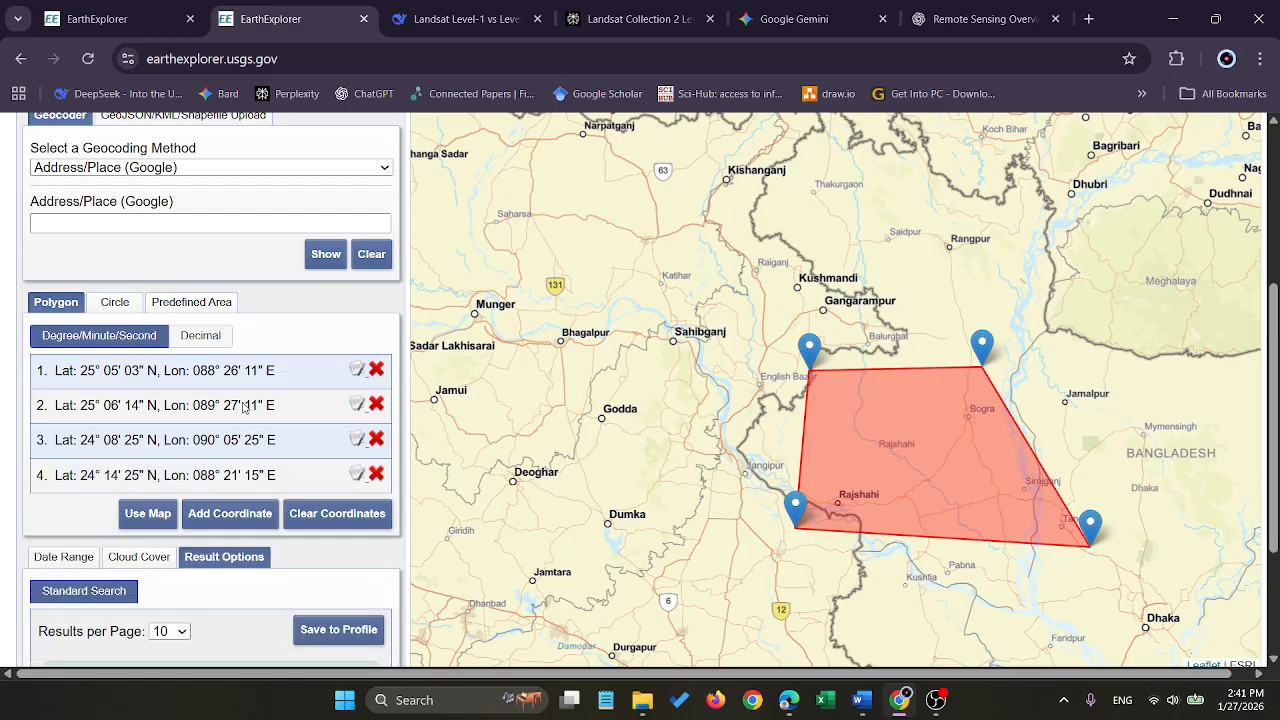
Review the search criteria and data set selection, keeping Landsat 8-9 OLI/TIRS C2 L2, and open the search results
scroll(243, 415, "down", 3)
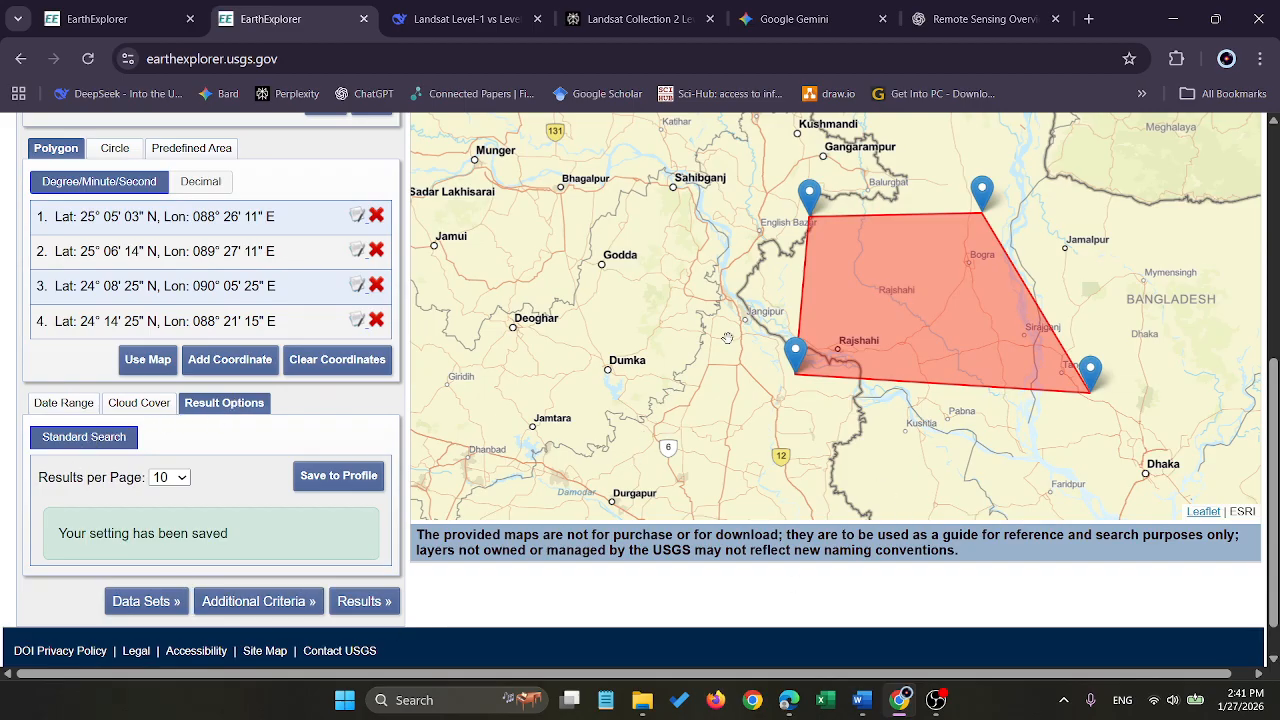
left_click(138, 404)
left_click(227, 413)
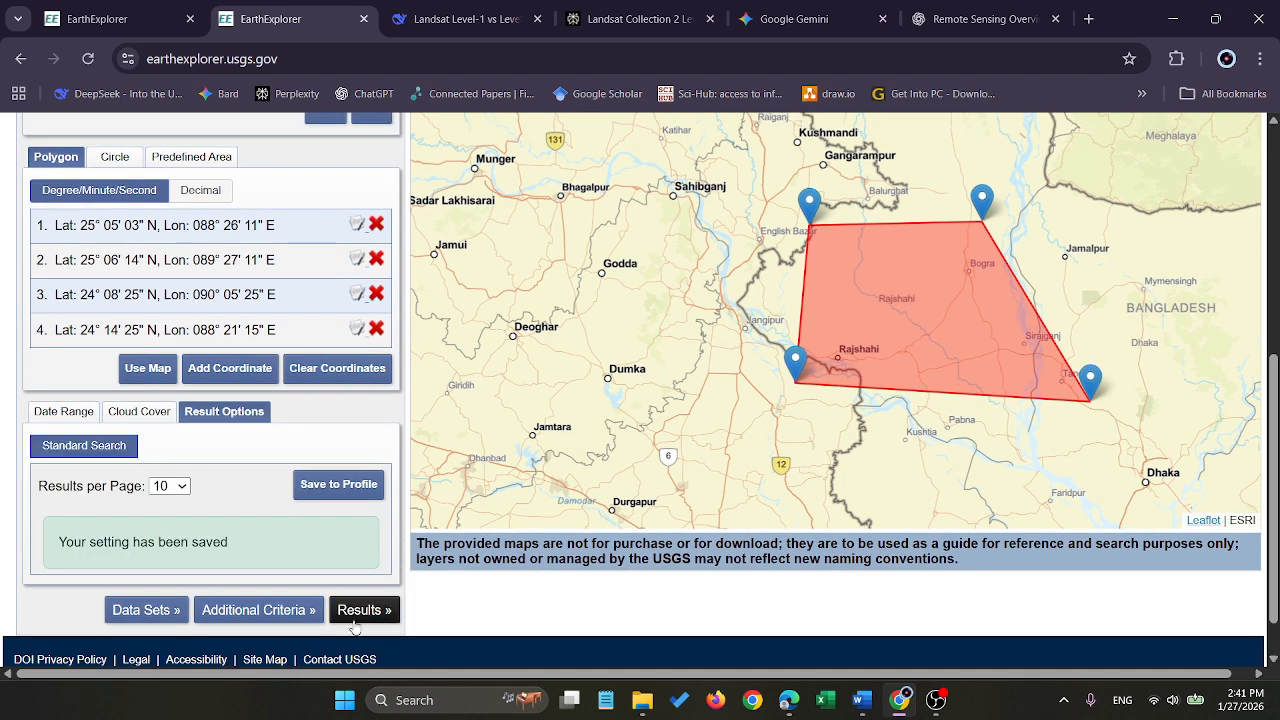
left_click(143, 610)
scroll(165, 495, "down", 2)
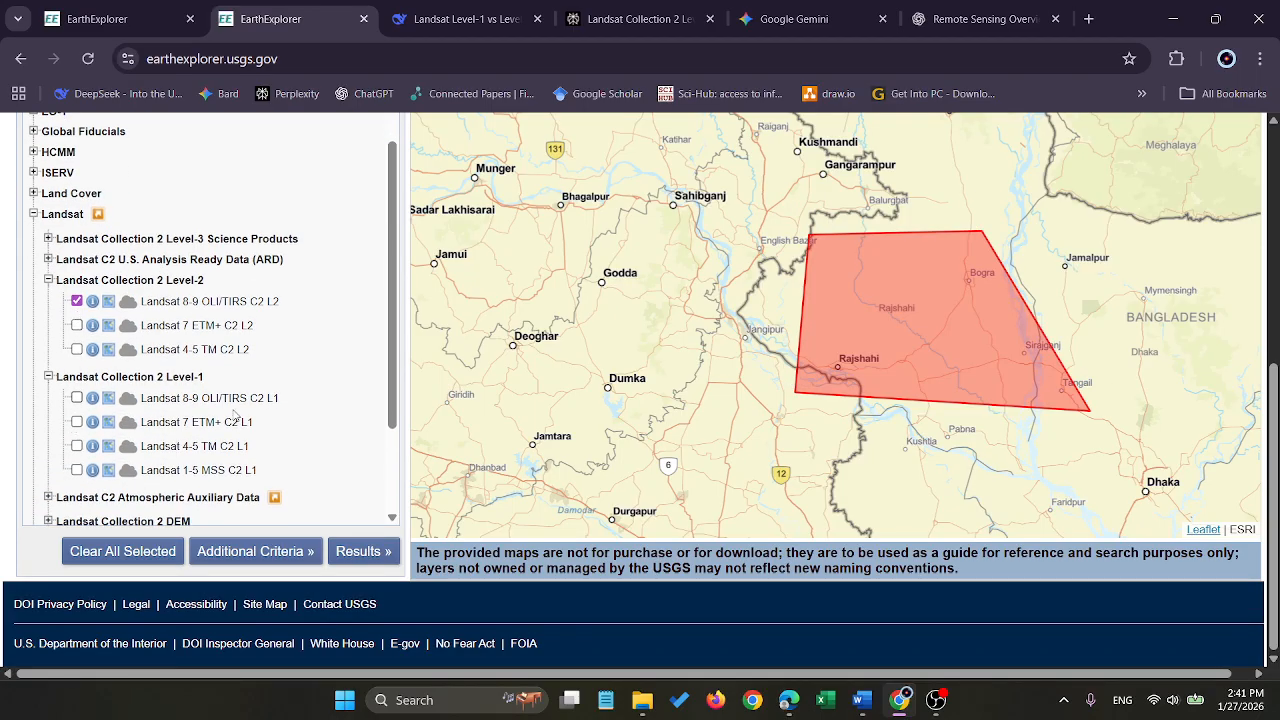
left_click(360, 551)
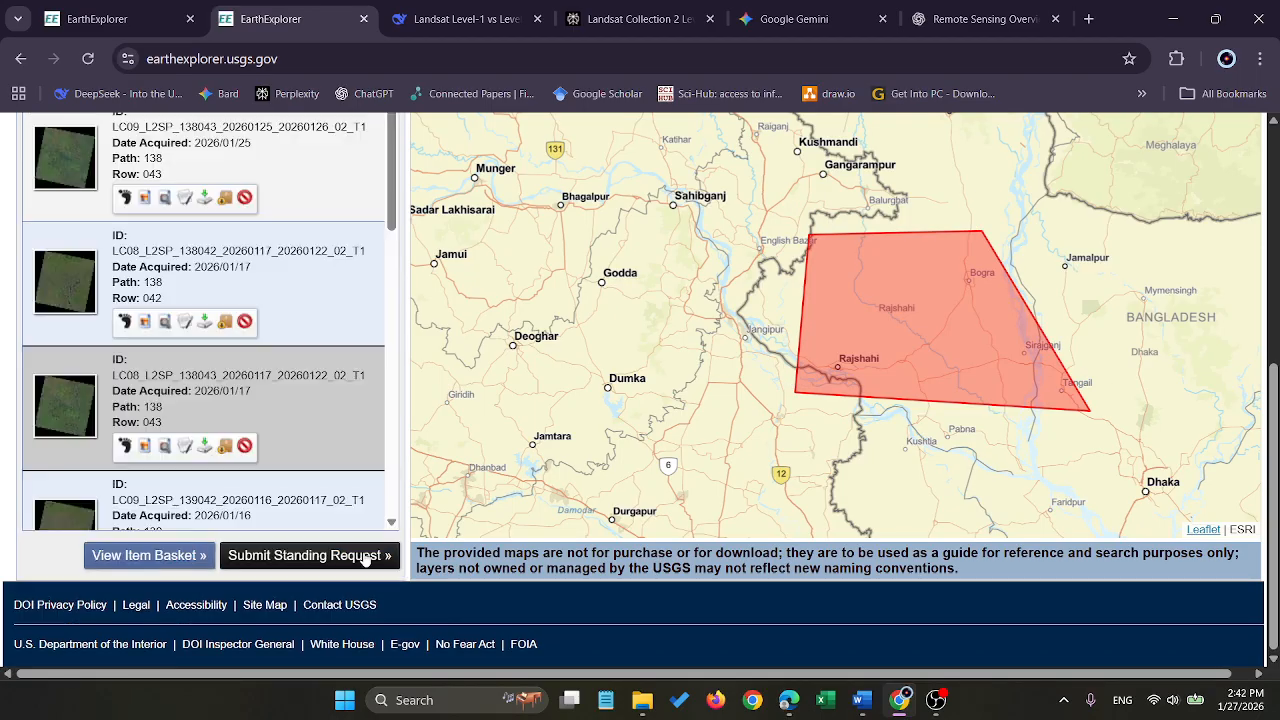
Show the browse overlays of the 2026/01/25 row 043 and 2026/01/17 row 042 scenes and inspect their coverage of the search polygon
left_click(143, 199)
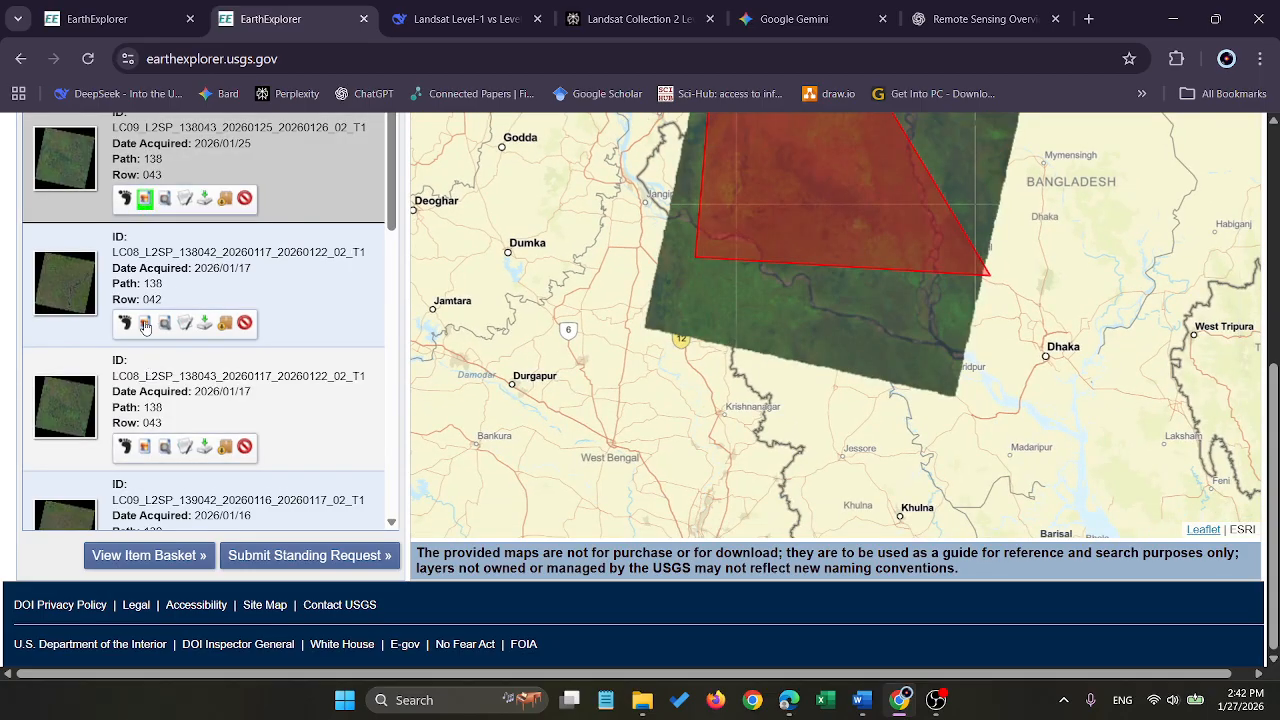
left_click(144, 322)
scroll(910, 340, "up", 3)
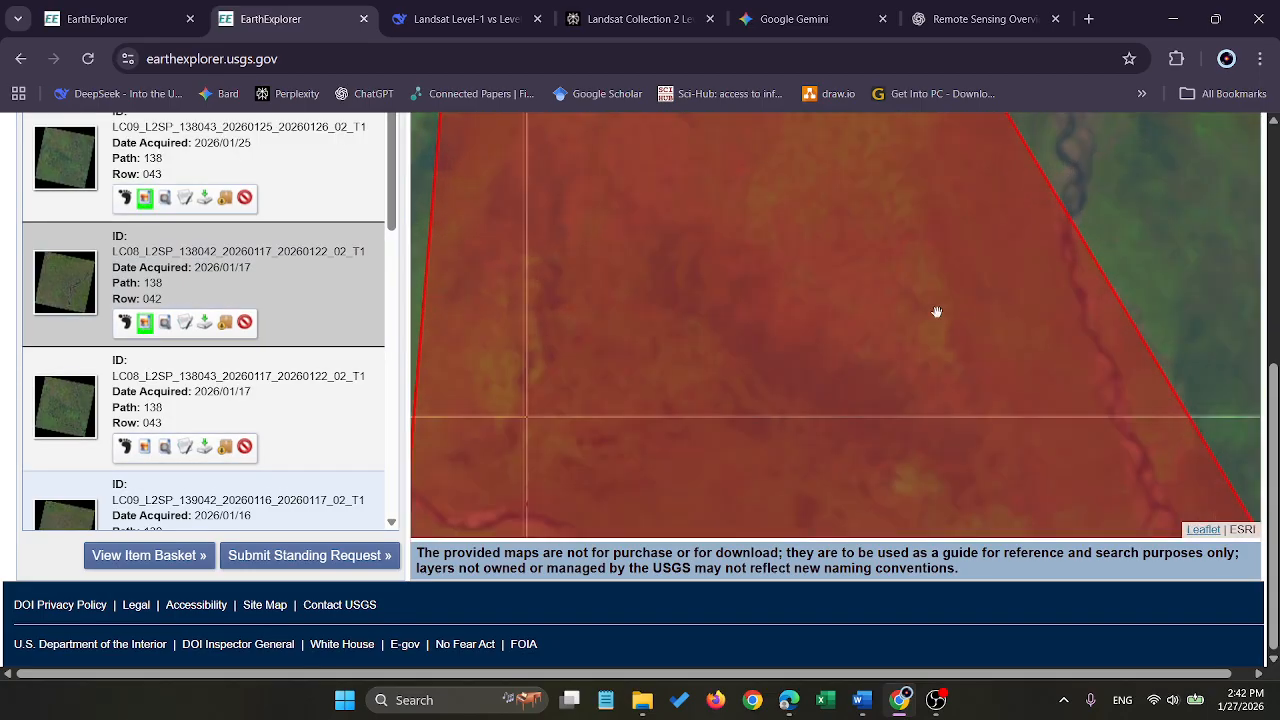
scroll(936, 310, "down", 3)
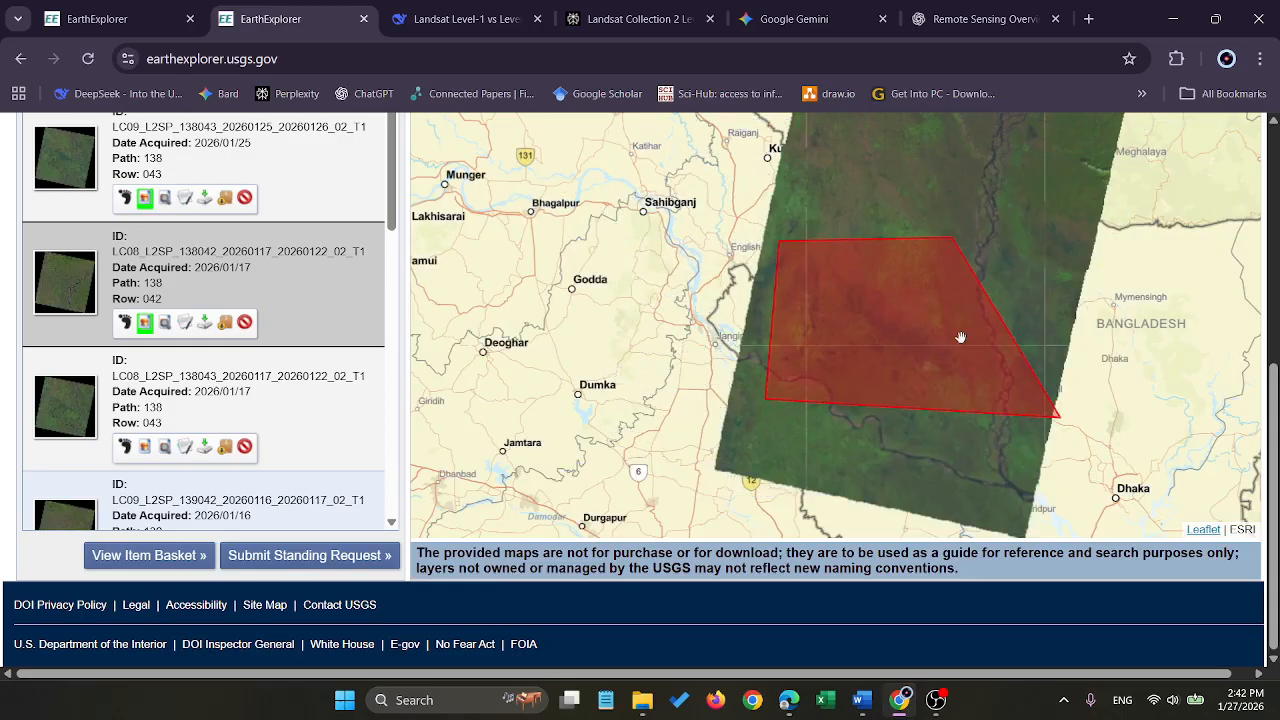
scroll(950, 345, "up", 2)
scroll(806, 377, "down", 3)
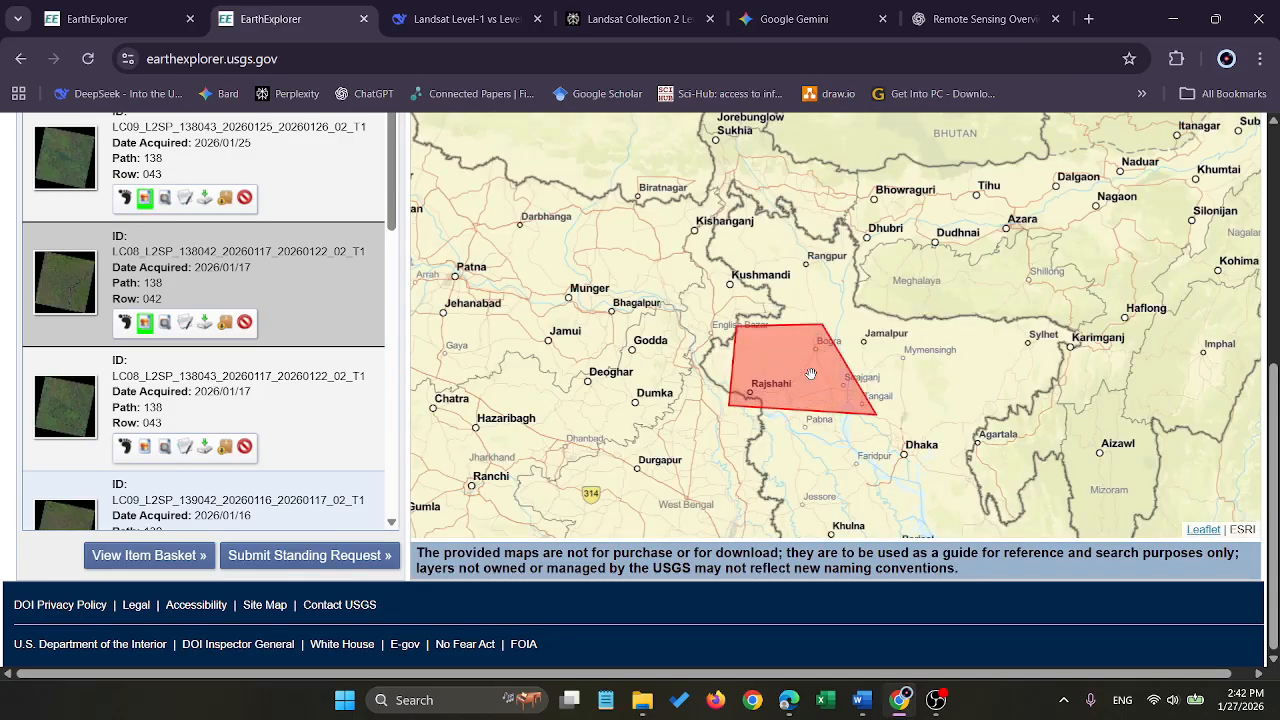
scroll(808, 362, "up", 2)
left_click_drag(808, 360, 855, 308)
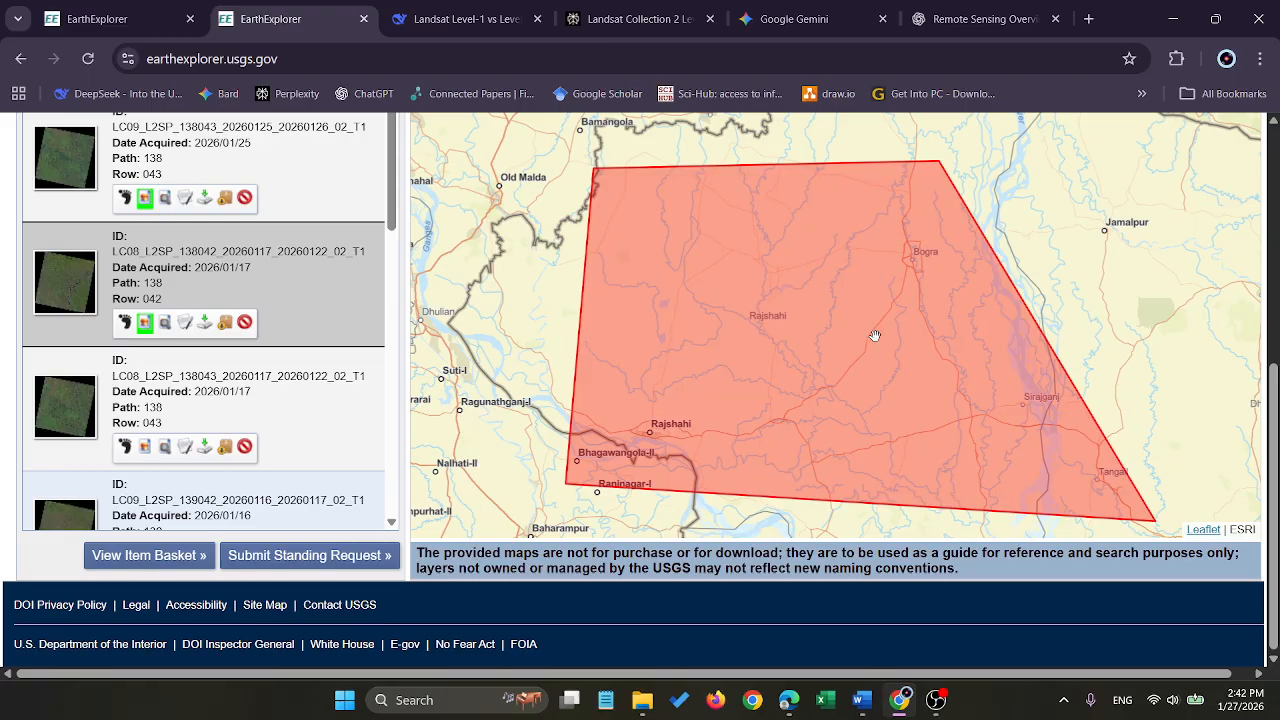
left_click_drag(820, 317, 966, 331)
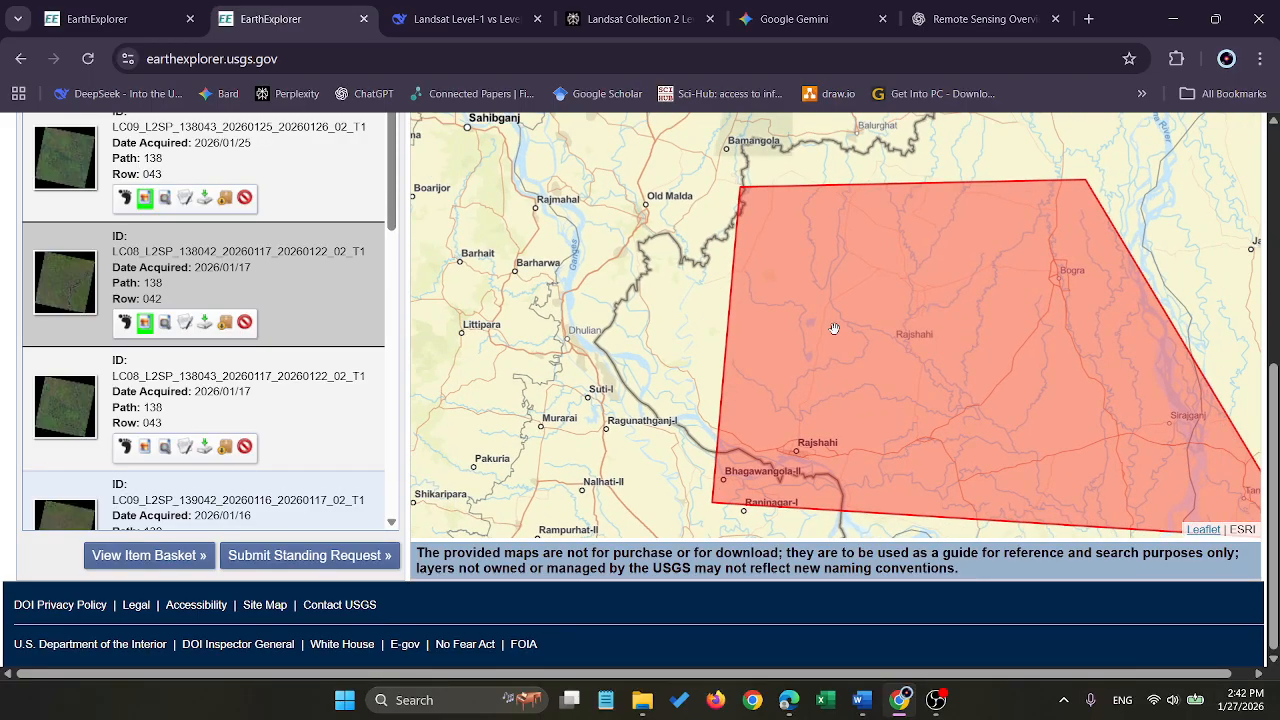
scroll(834, 328, "down", 2)
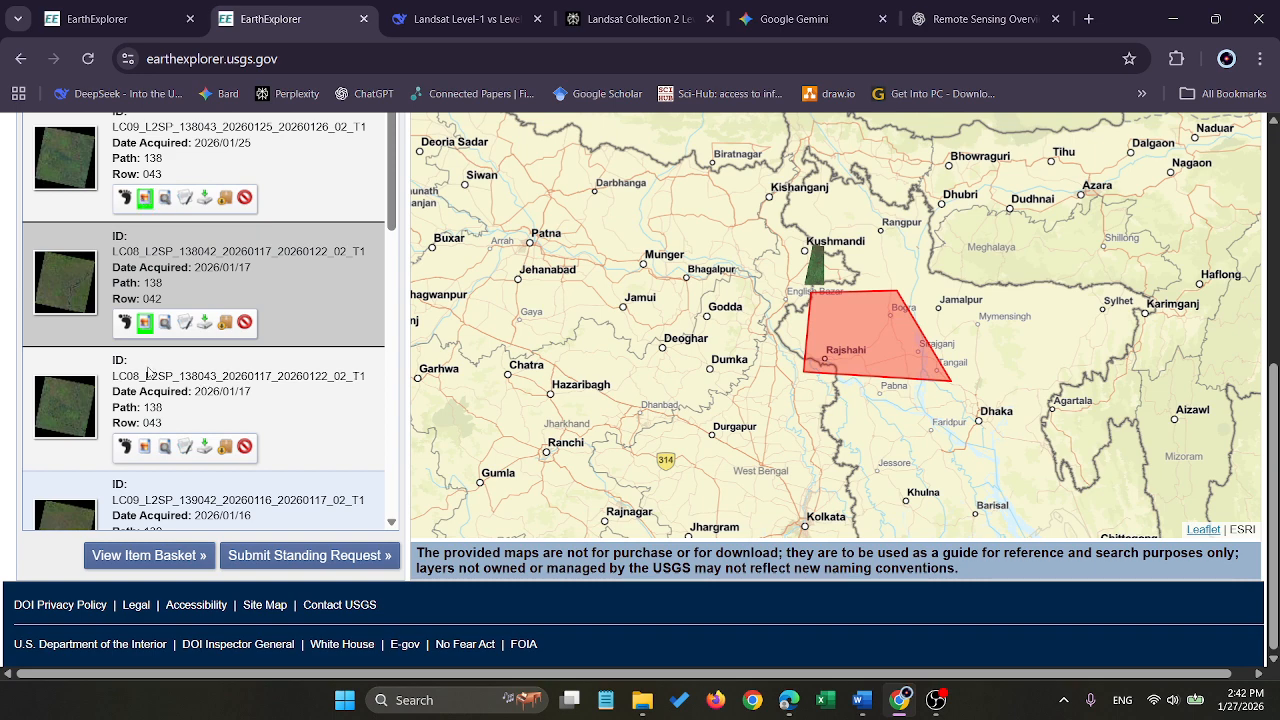
Show the 2026/01/17 row 043 browse overlay and hide the 2026/01/17 row 042 and 2026/01/25 row 043 overlays
left_click(145, 446)
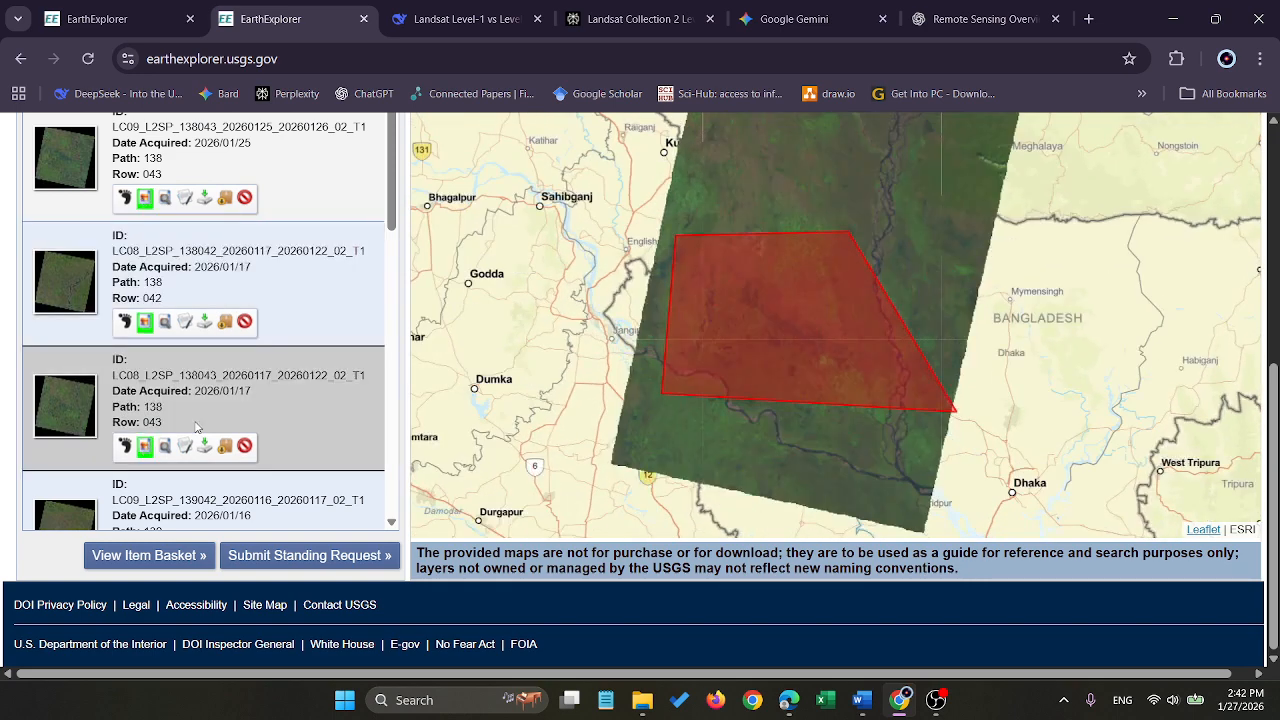
left_click_drag(831, 386, 843, 424)
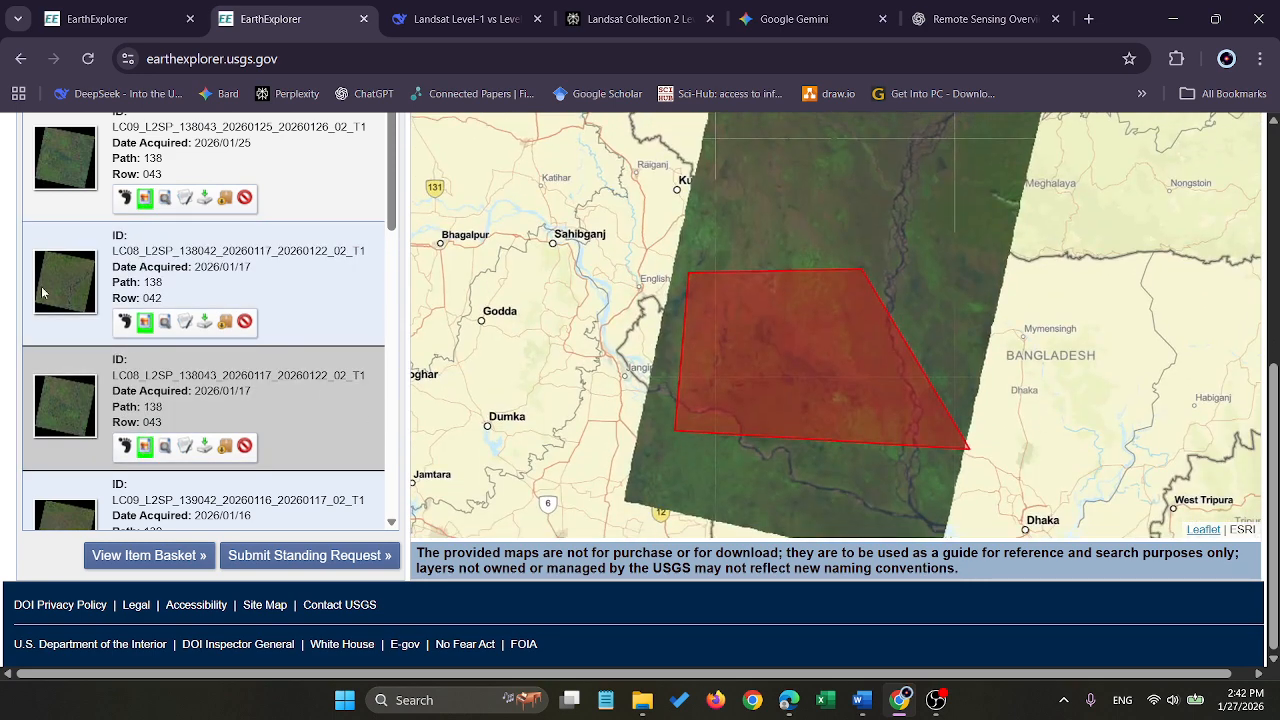
left_click(145, 321)
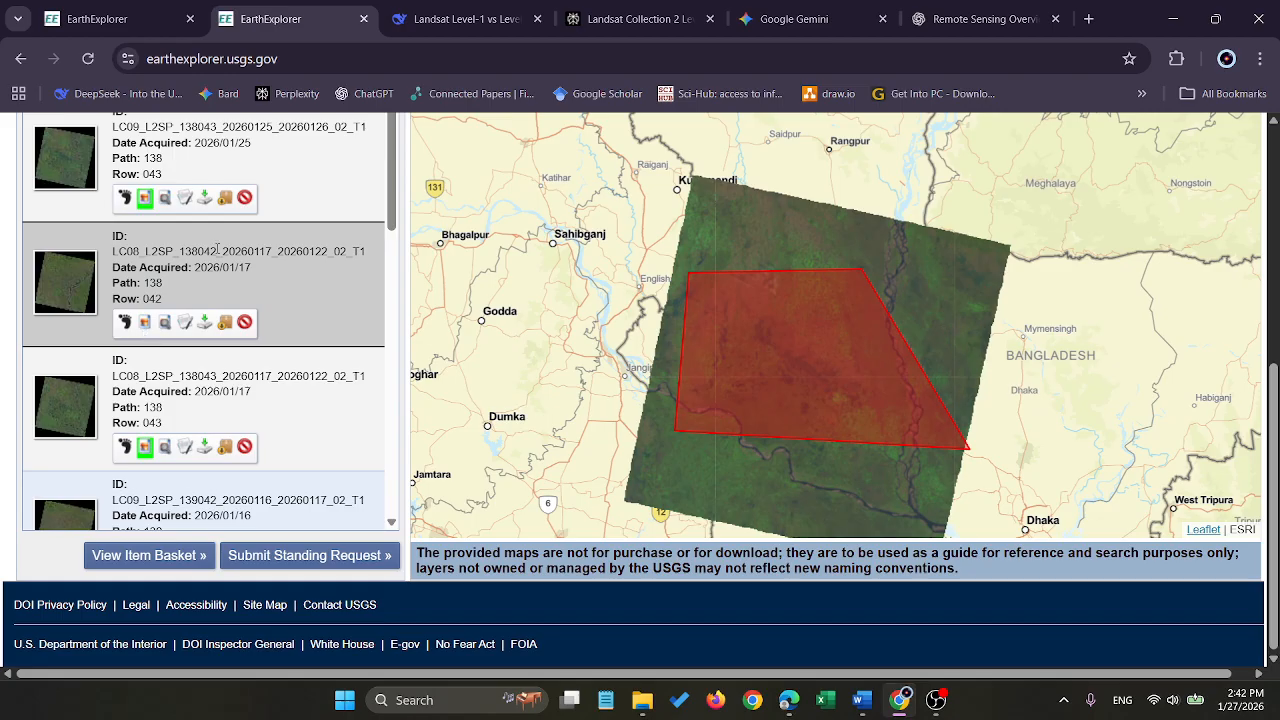
left_click(145, 197)
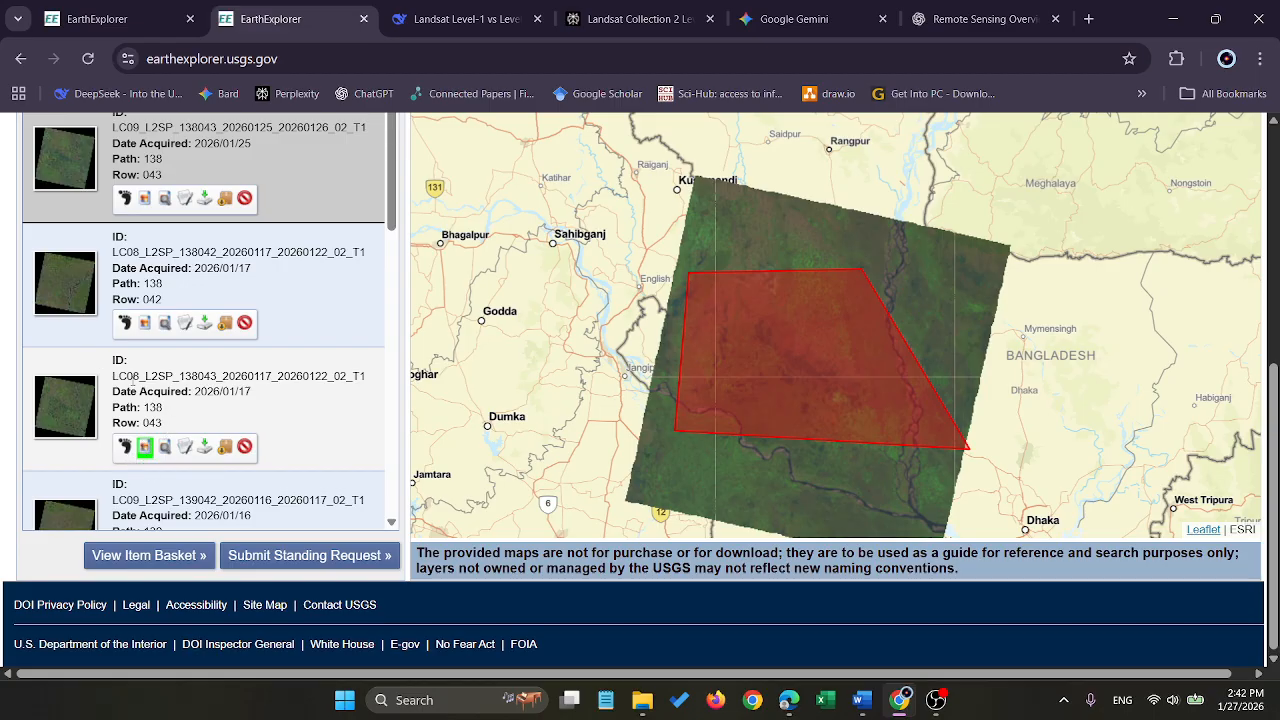
Compare the 2026/01/25 overlay with the 2026/01/17 ones, leaving only the 2026/01/17 row 042 and row 043 overlays on the map
left_click(144, 198)
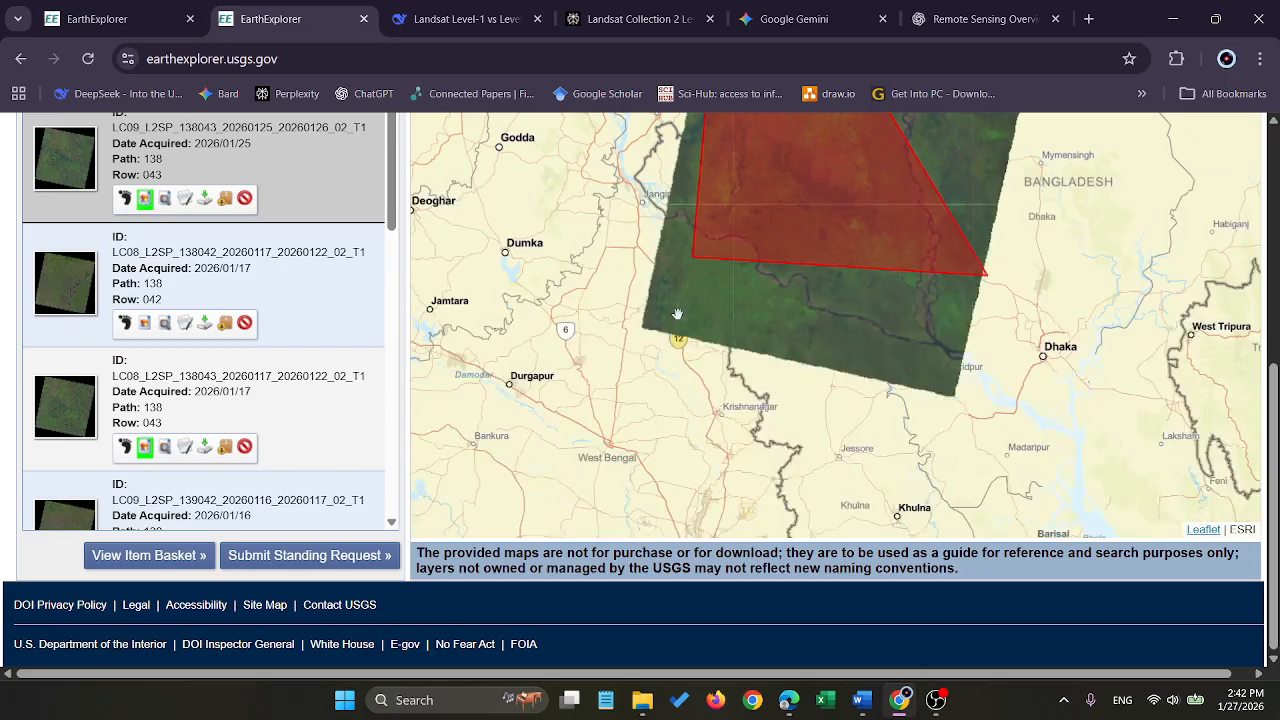
left_click_drag(580, 278, 486, 472)
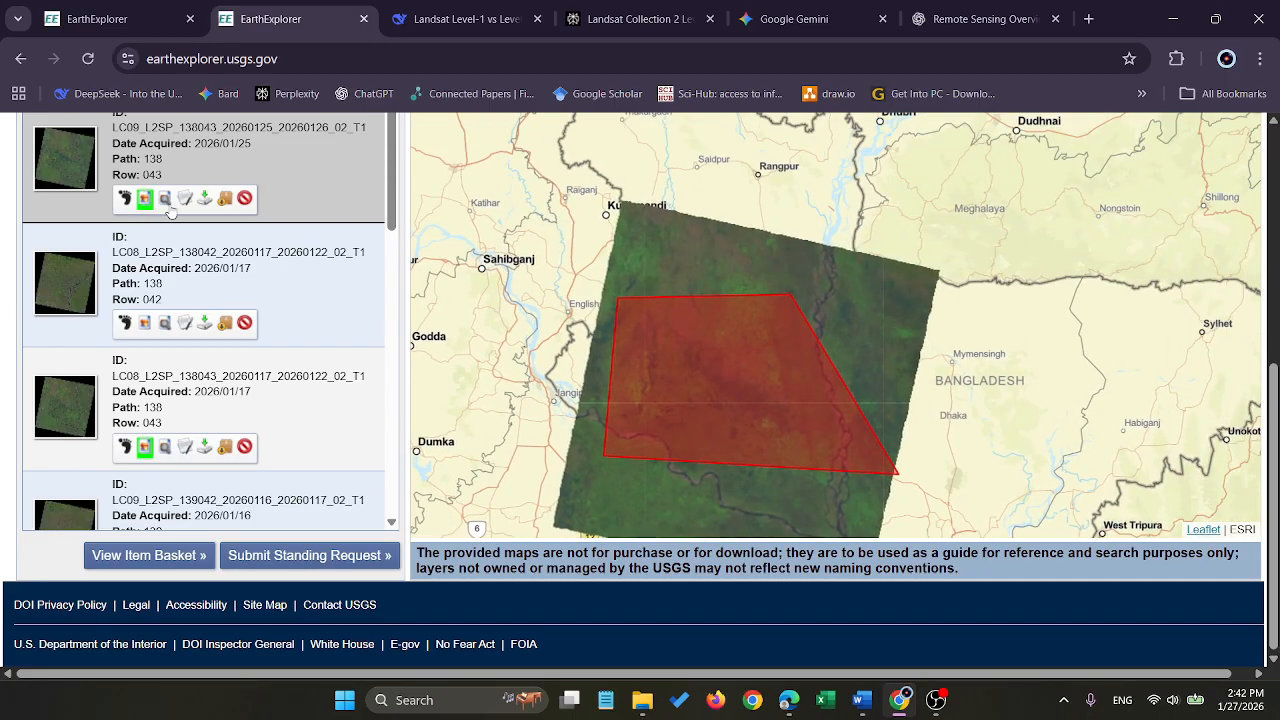
left_click(143, 326)
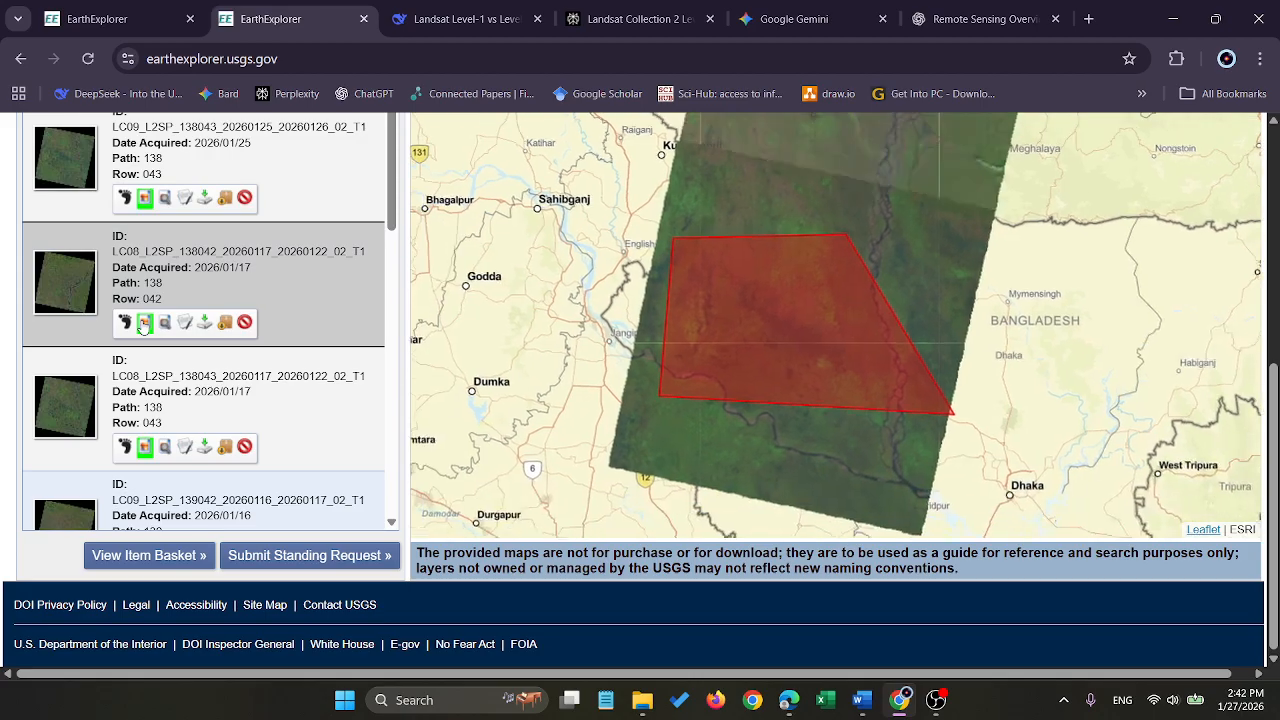
left_click(147, 200)
left_click_drag(472, 240, 423, 351)
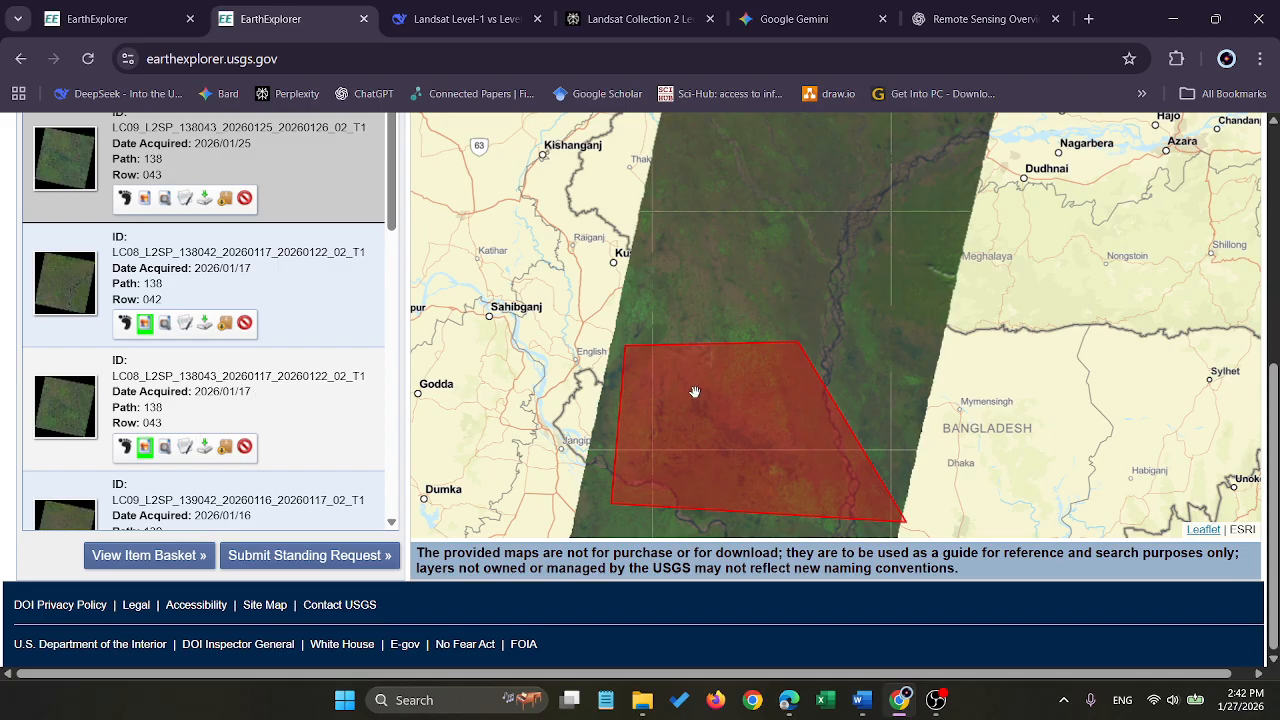
left_click_drag(695, 392, 793, 349)
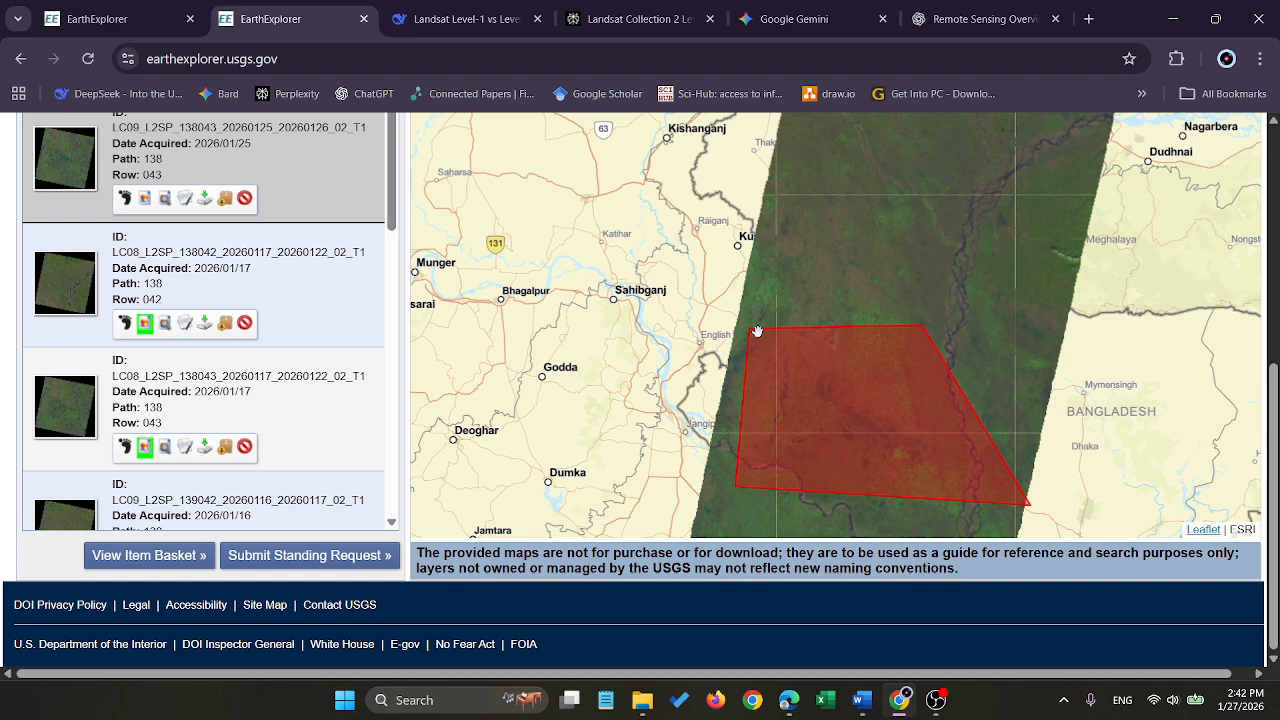
scroll(710, 336, "down", 2)
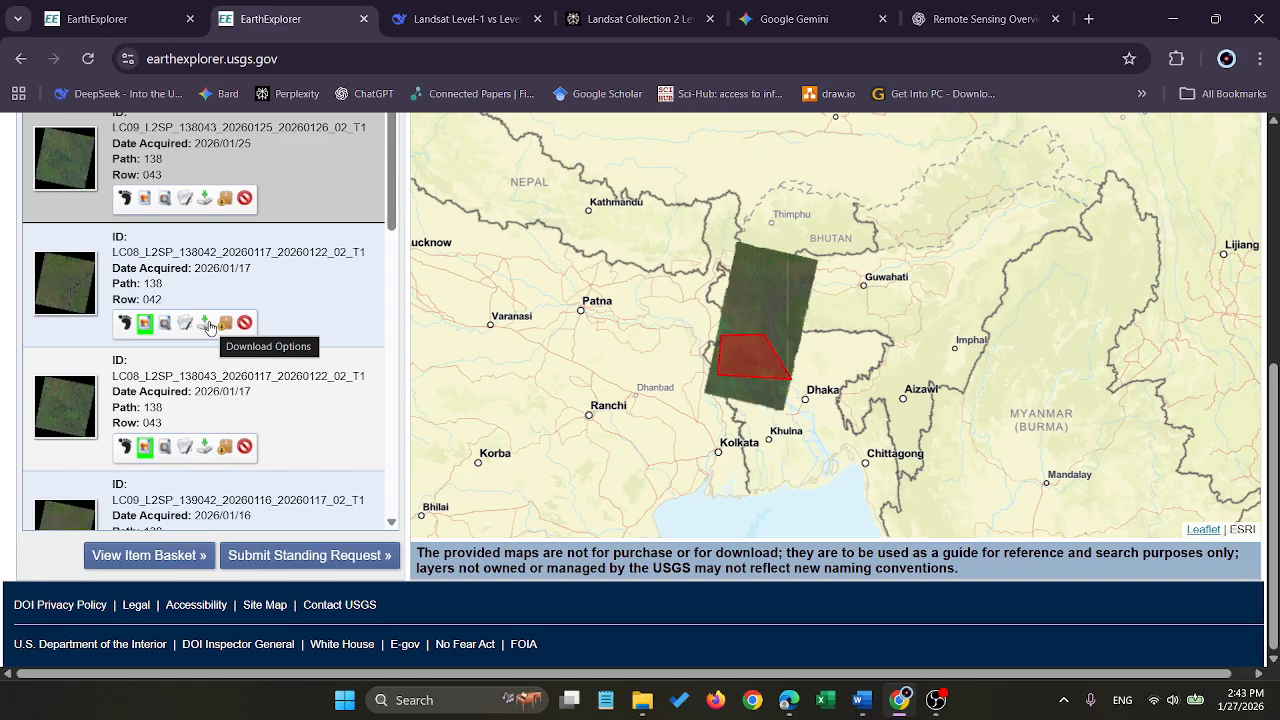
Download the Landsat Collection 2 Level-2 Product Bundle for scene LC08_L2SP_138042_20260117_20260122_02_T1
left_click_drag(252, 270, 113, 246)
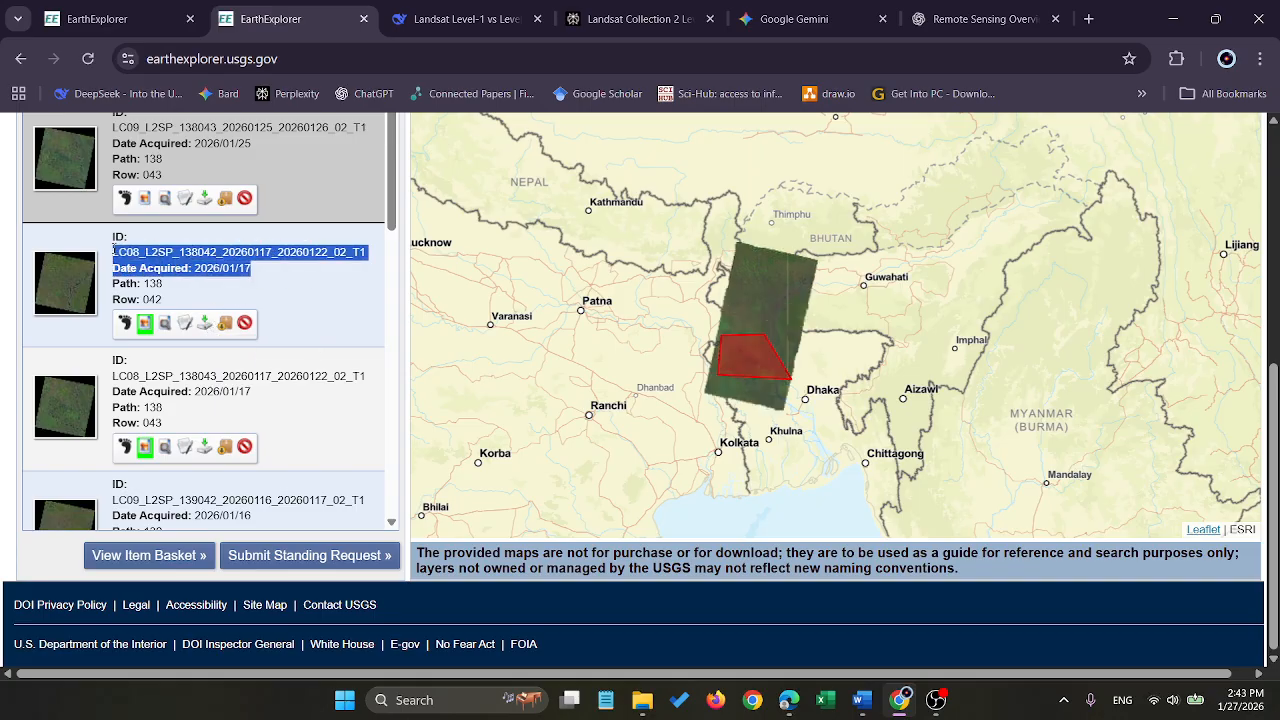
left_click(202, 322)
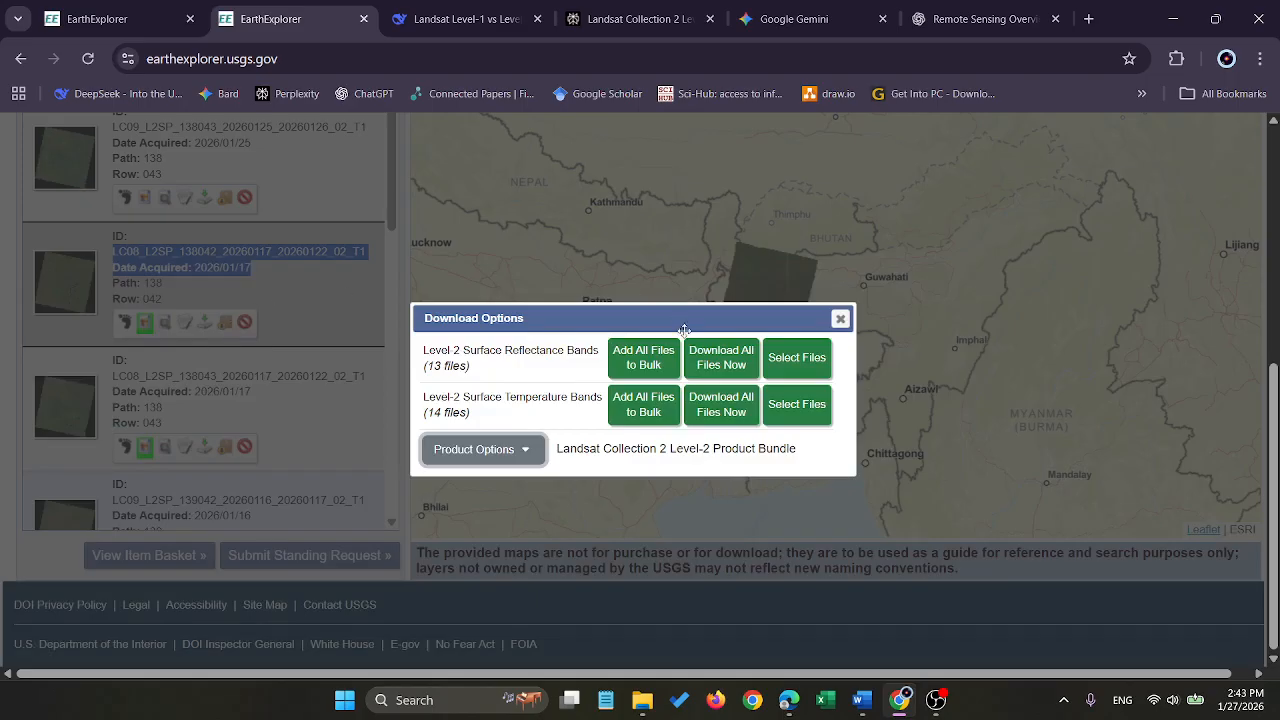
left_click_drag(437, 360, 568, 371)
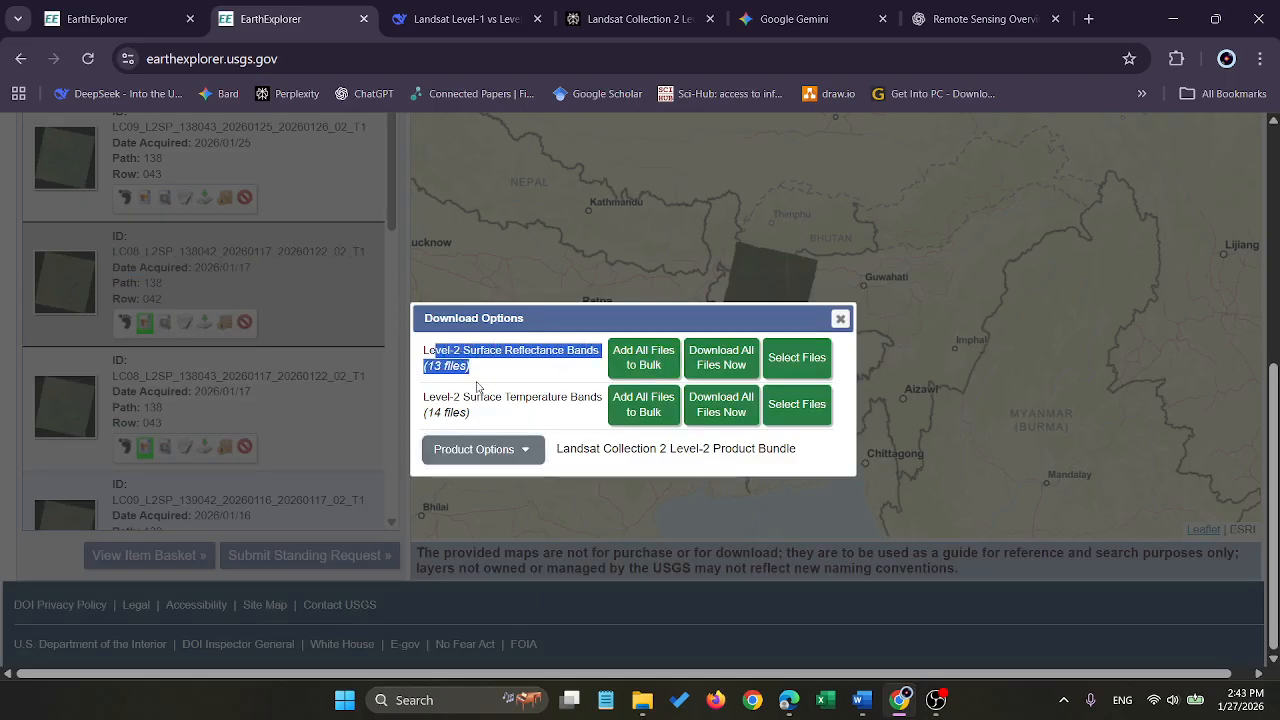
left_click(483, 428)
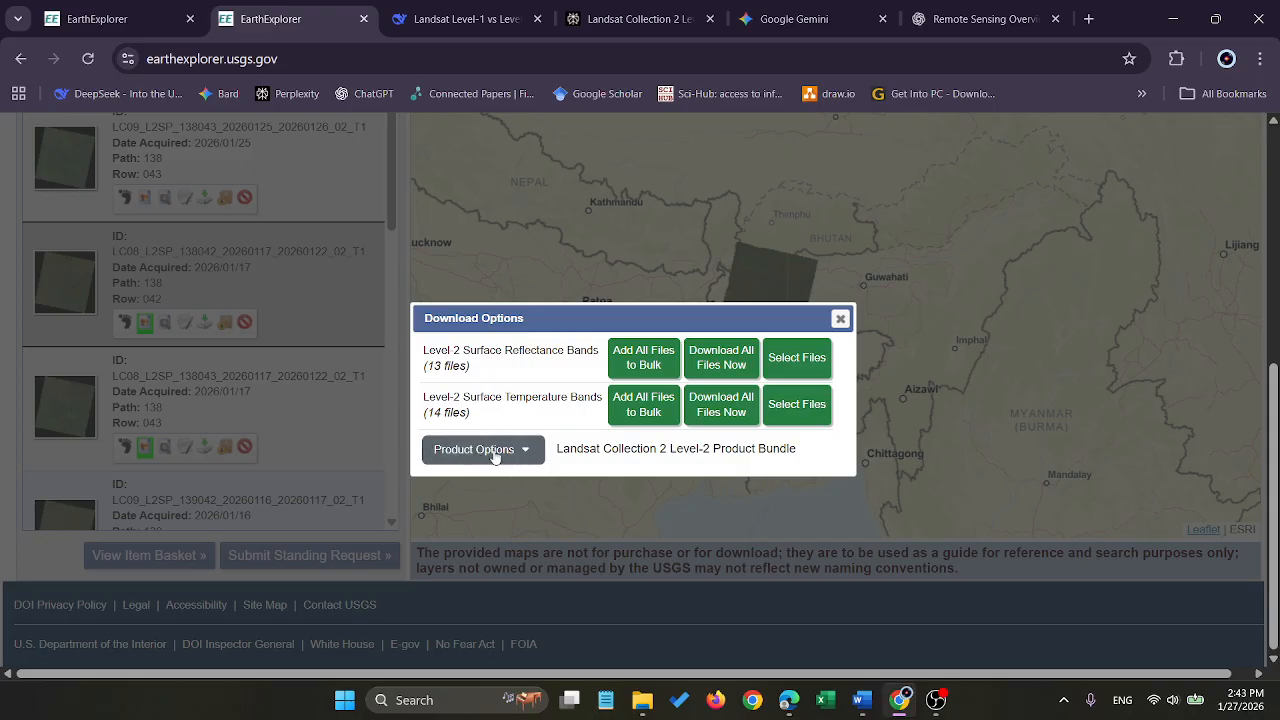
left_click(522, 452)
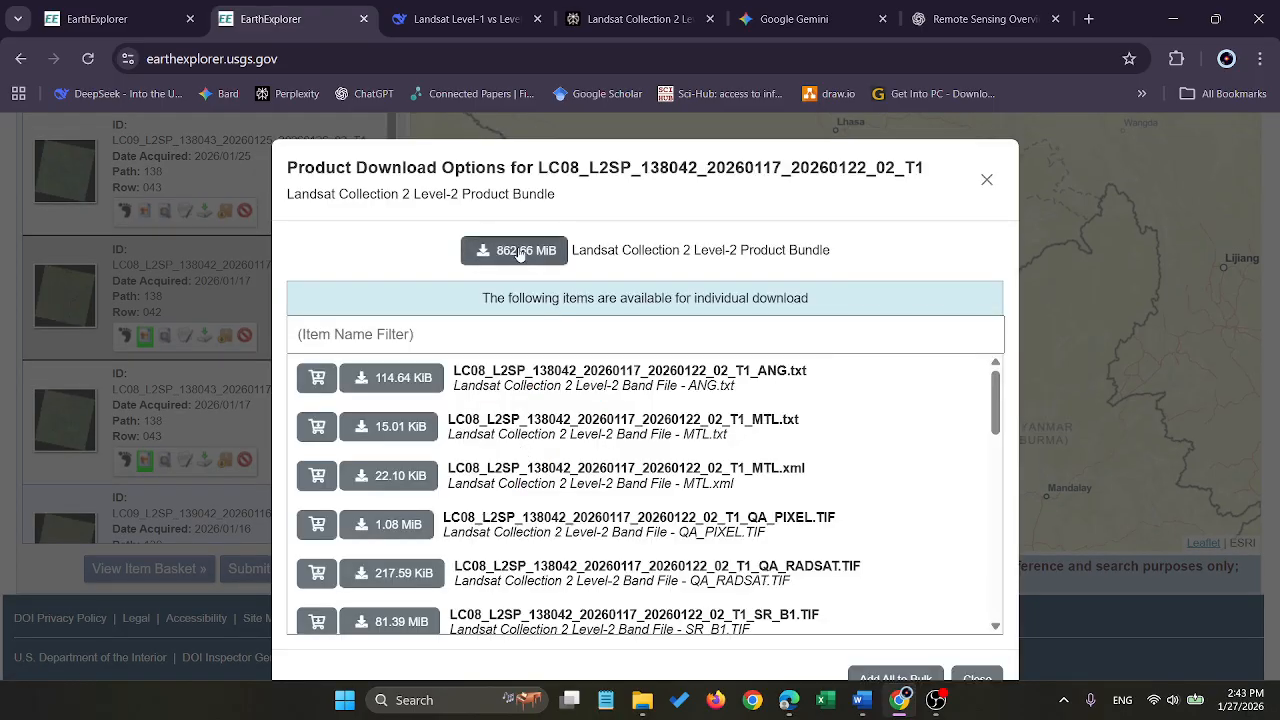
left_click(506, 255)
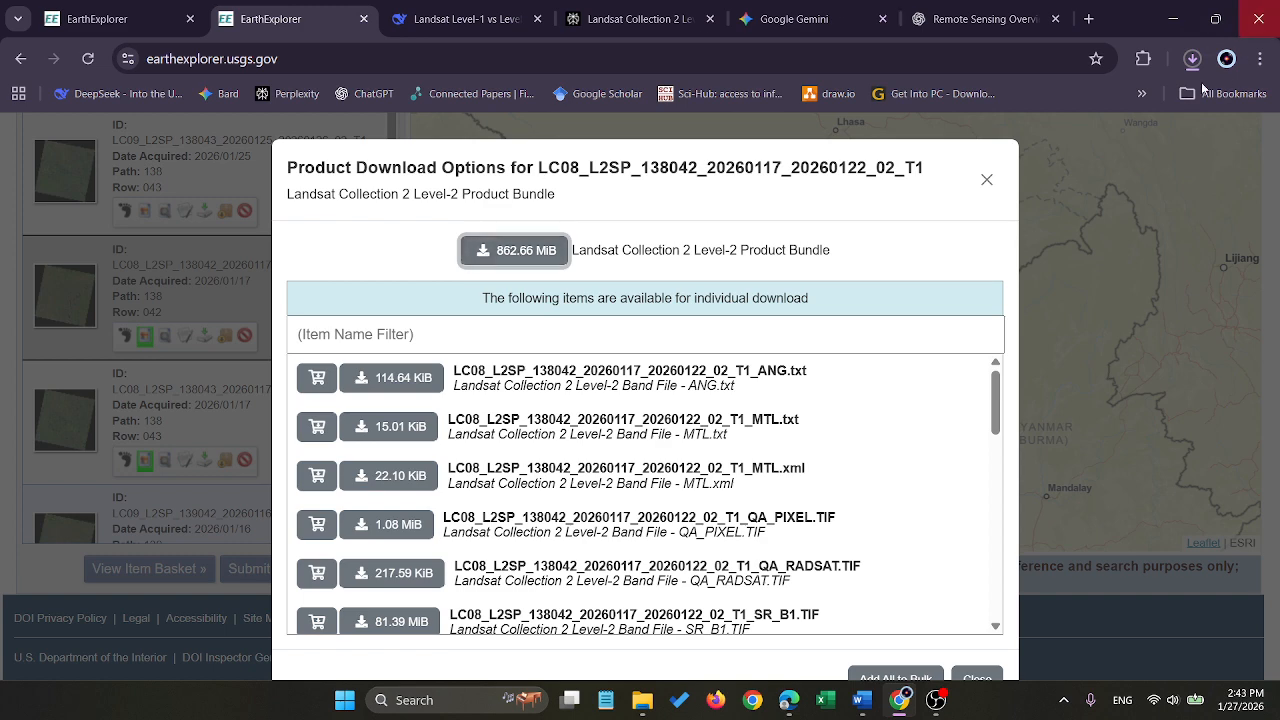
Check the bundle's download progress in the browser and look through the band files available for individual download
left_click(1193, 60)
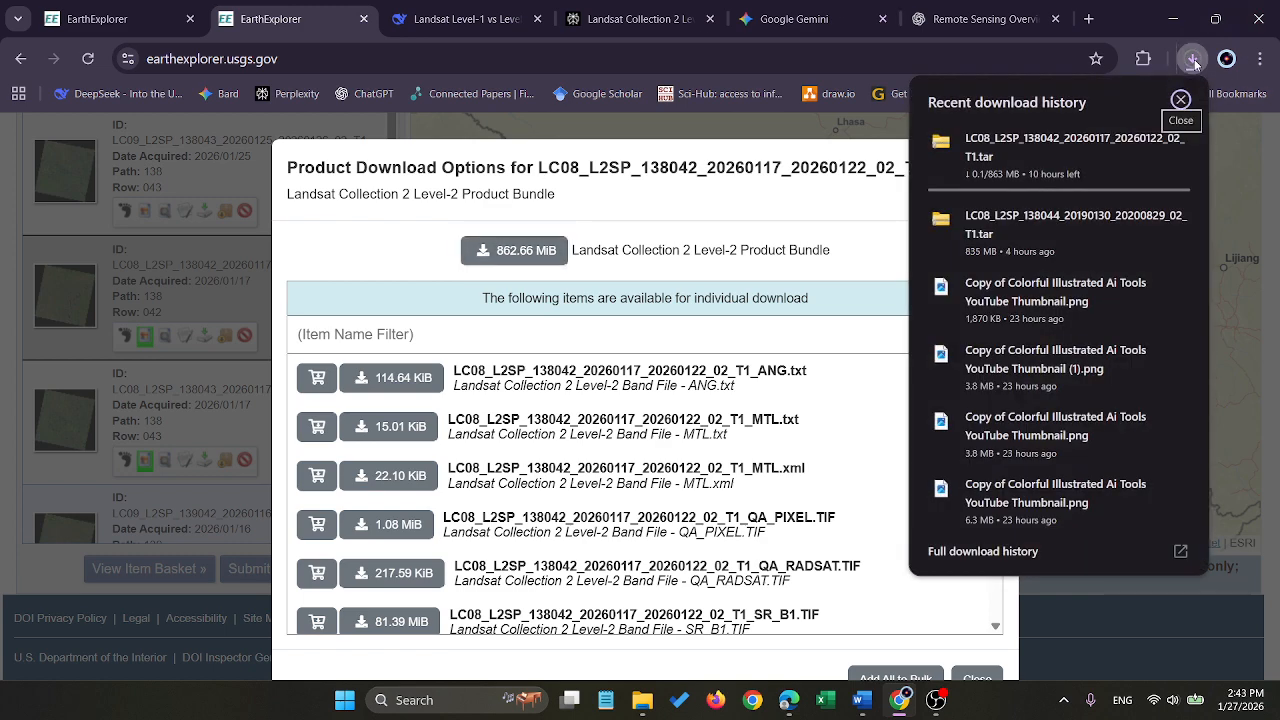
left_click(1178, 97)
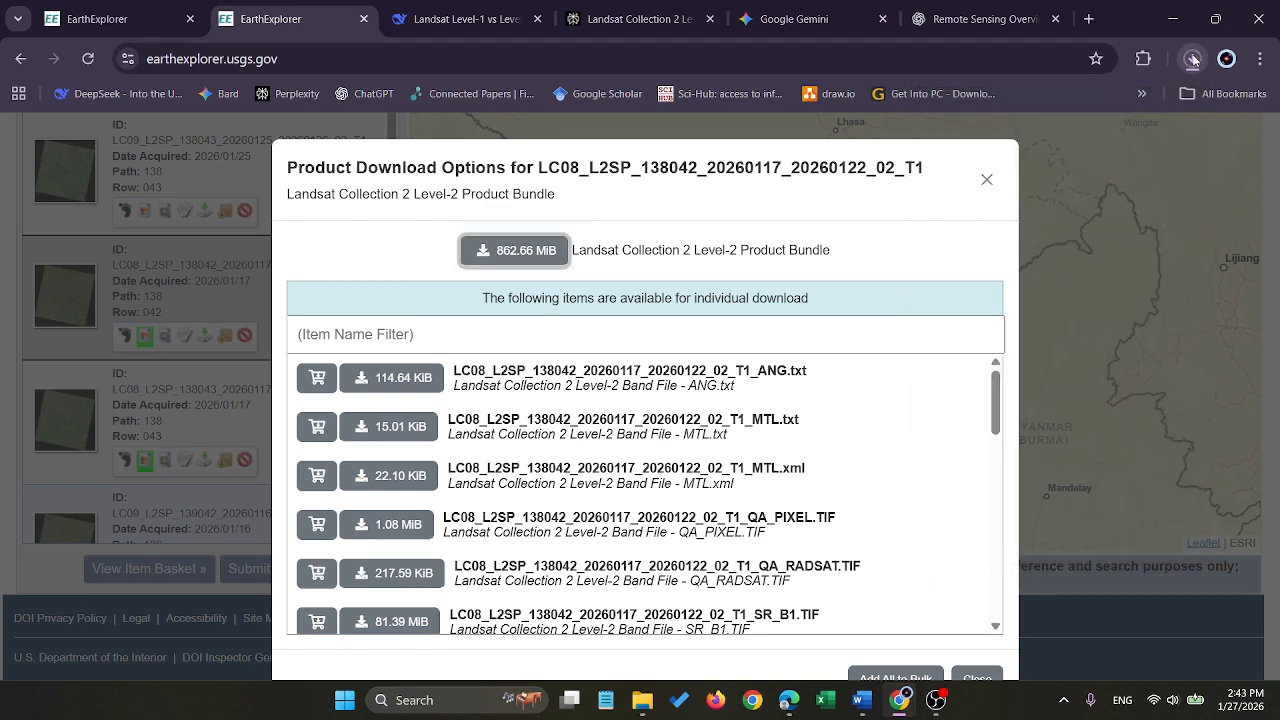
left_click(1193, 60)
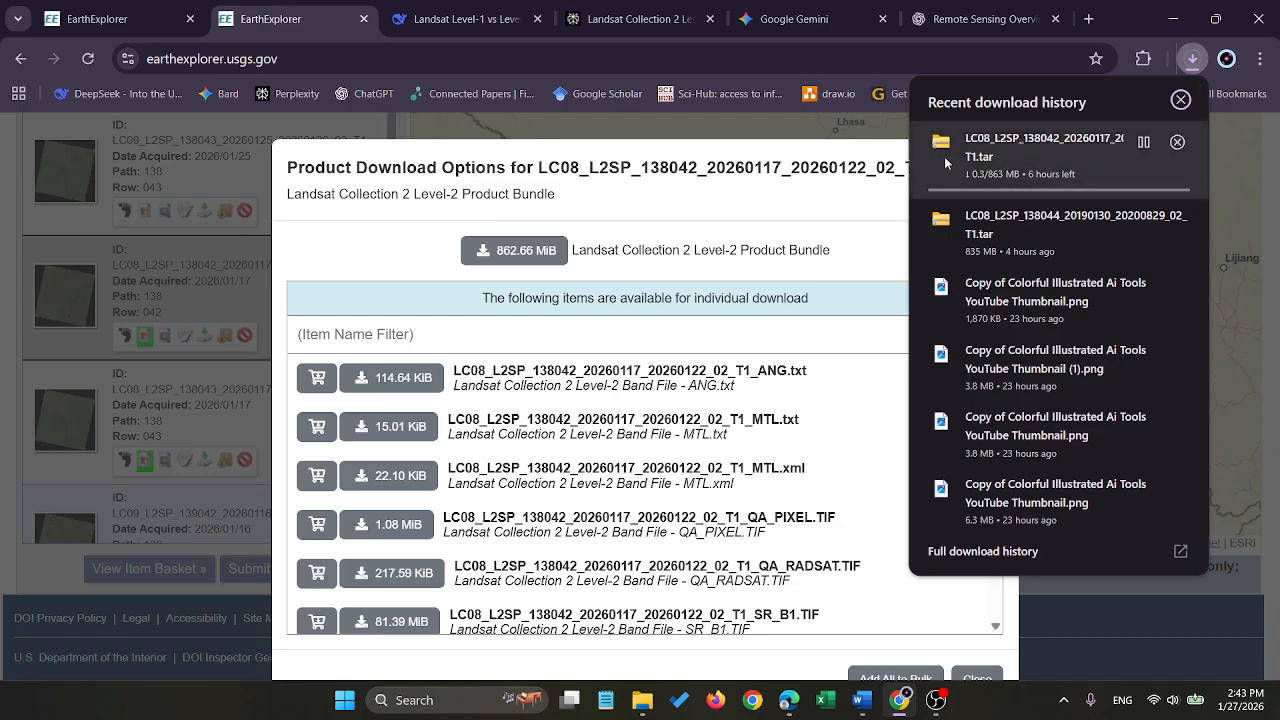
left_click(1196, 59)
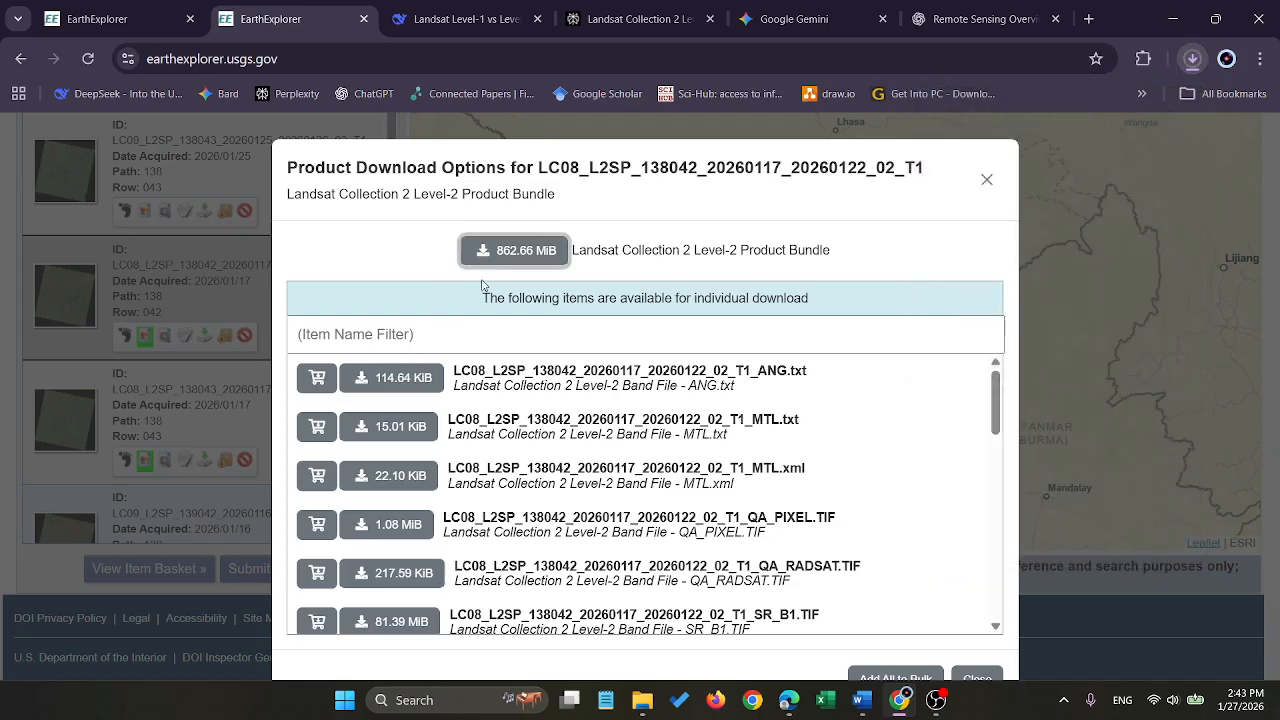
scroll(645, 490, "down", 8)
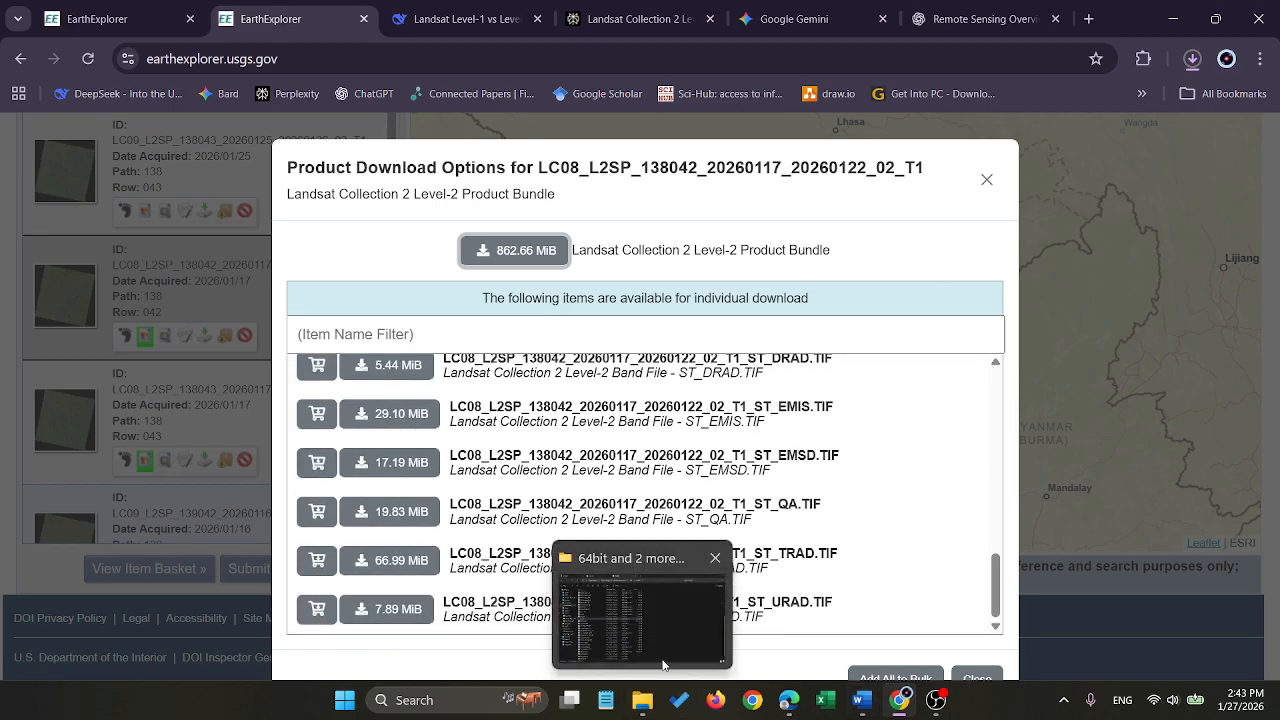
Switch to File Explorer, open the Downloads folder and select the LC08_L2SP_138044_20190130_20200829_02_T1 archive
left_click(630, 620)
scroll(539, 471, "up", 6)
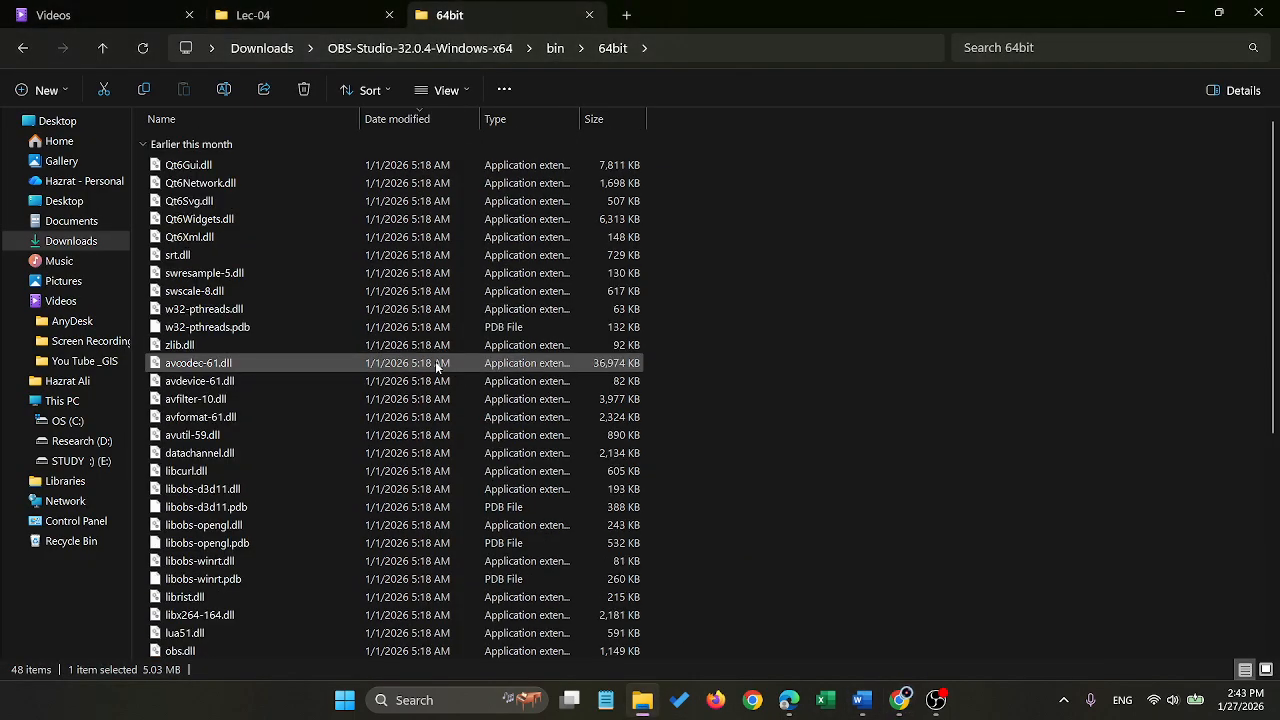
left_click(278, 48)
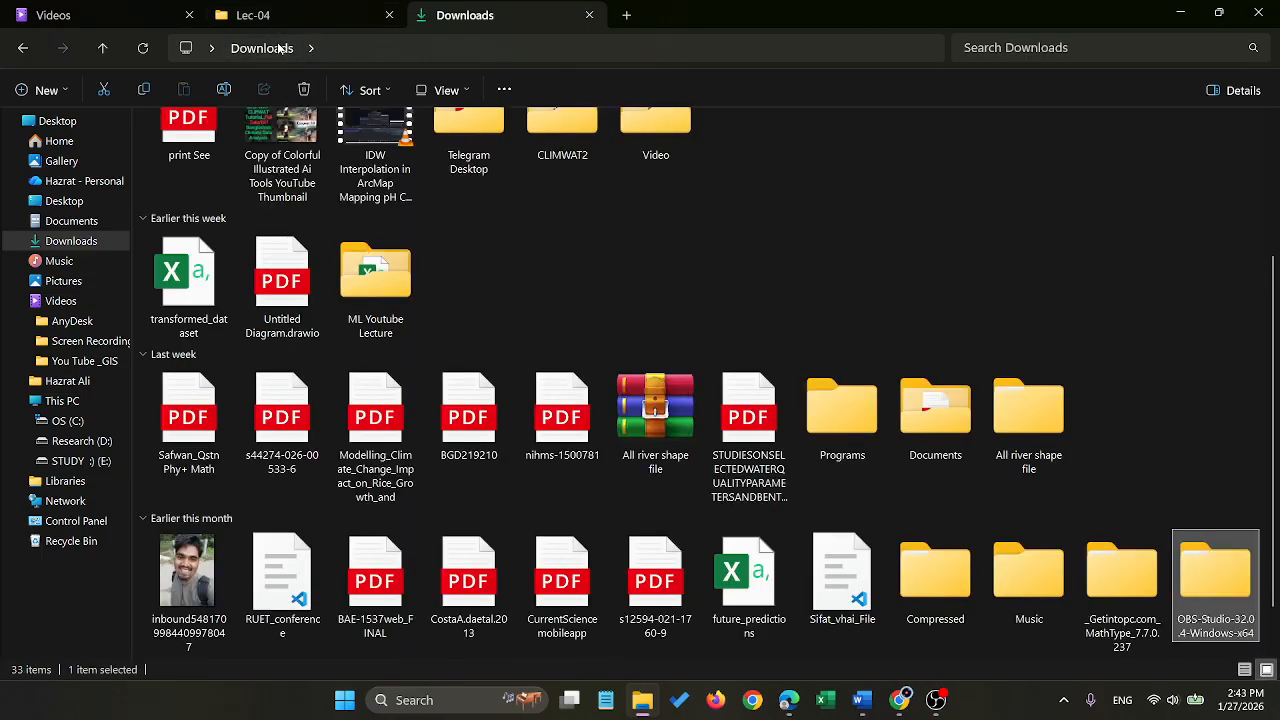
scroll(280, 160, "up", 3)
left_click(271, 182)
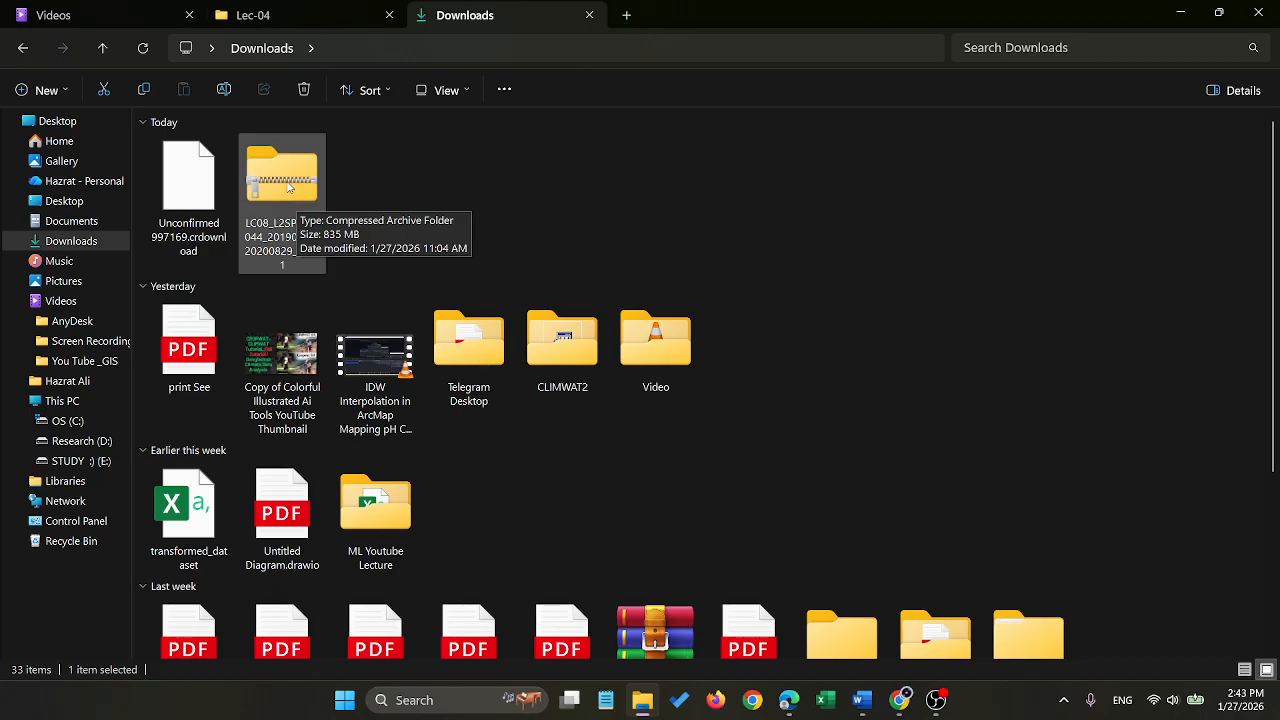
Extract the LC08_L2SP_138044_20190130_20200829_02_T1 archive to its default folder in Downloads and display the extracted files as icons
right_click(287, 187)
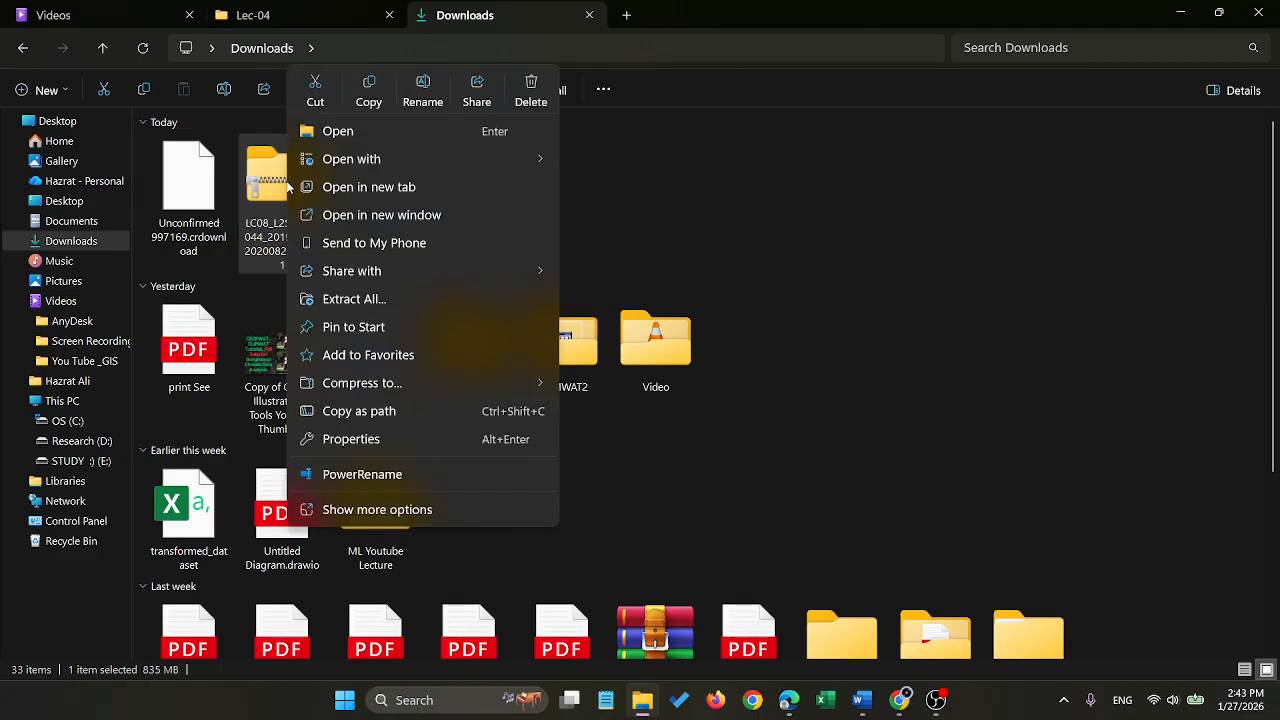
left_click(389, 303)
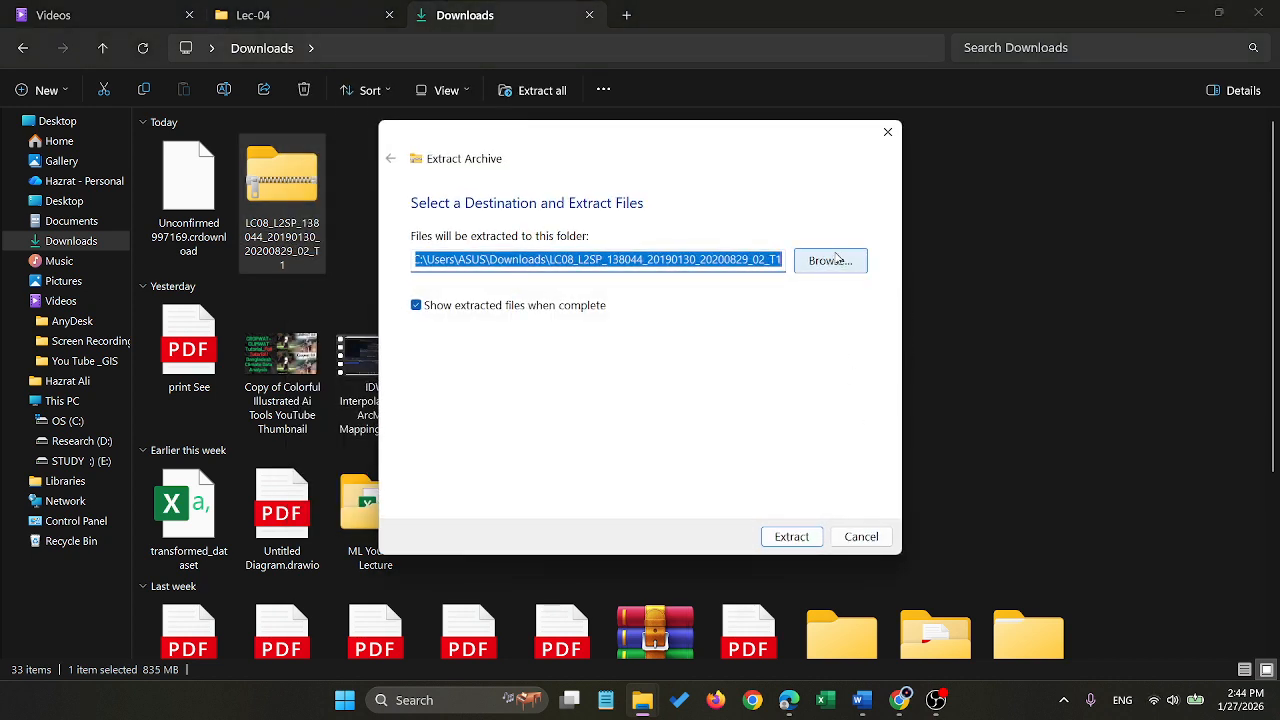
left_click(791, 540)
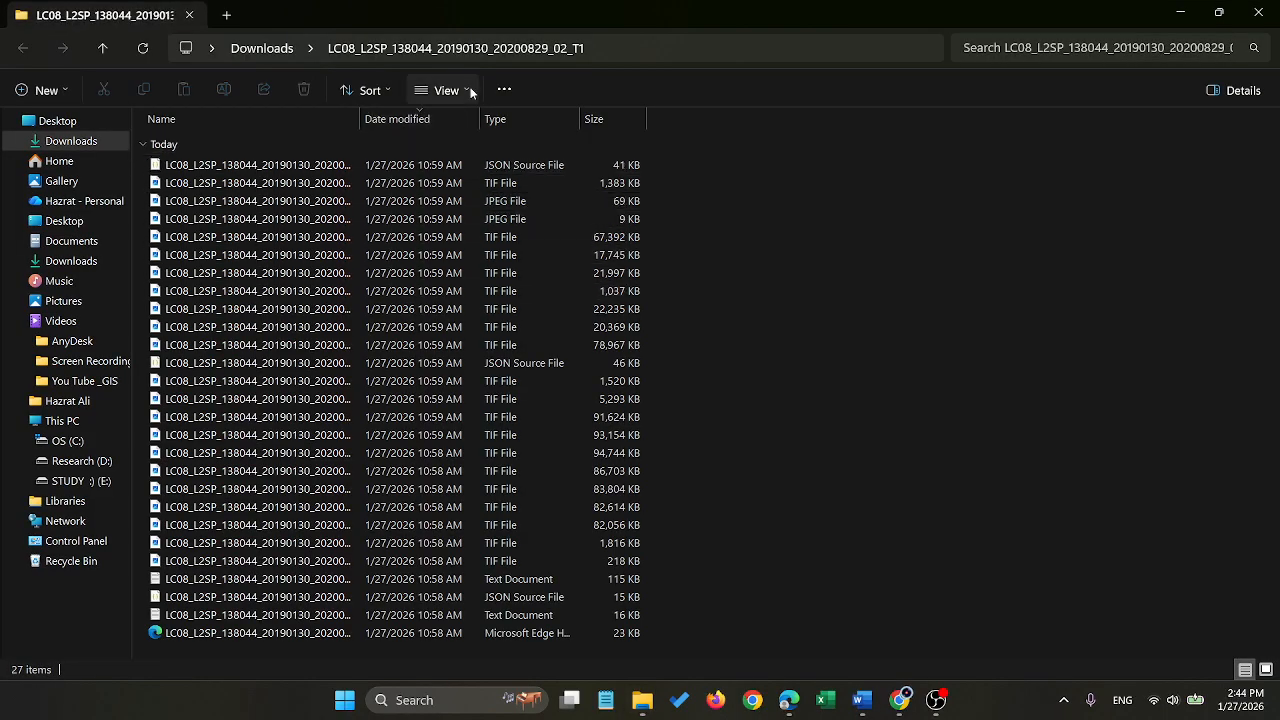
left_click(446, 90)
left_click(481, 156)
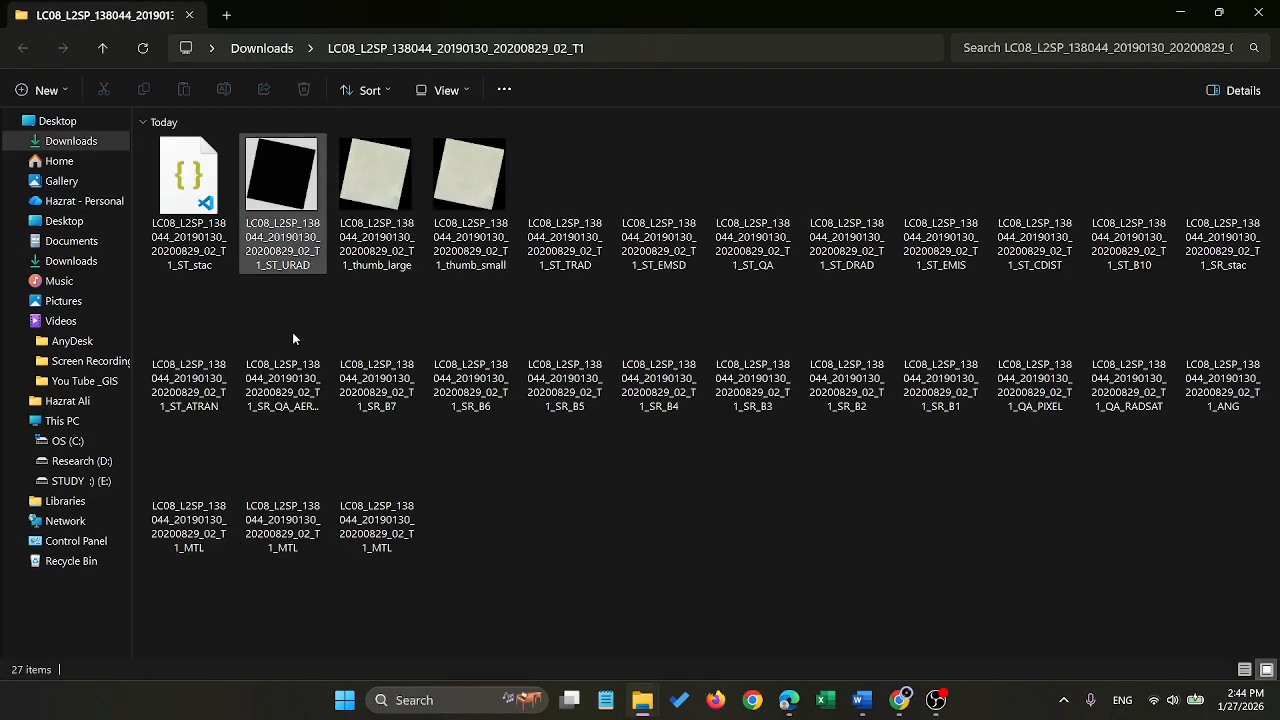